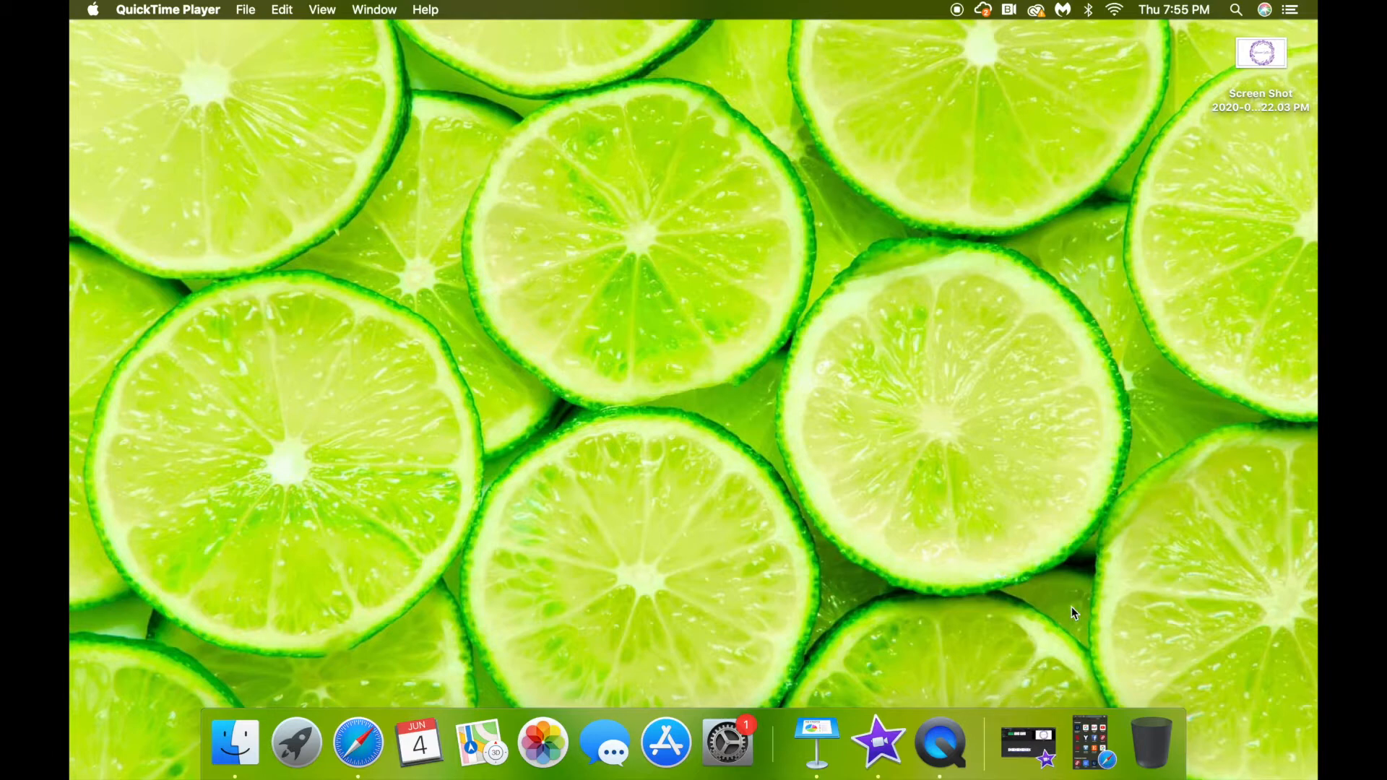
Restore the minimized Safari window from the Dock and make it full screen.
click(1090, 753)
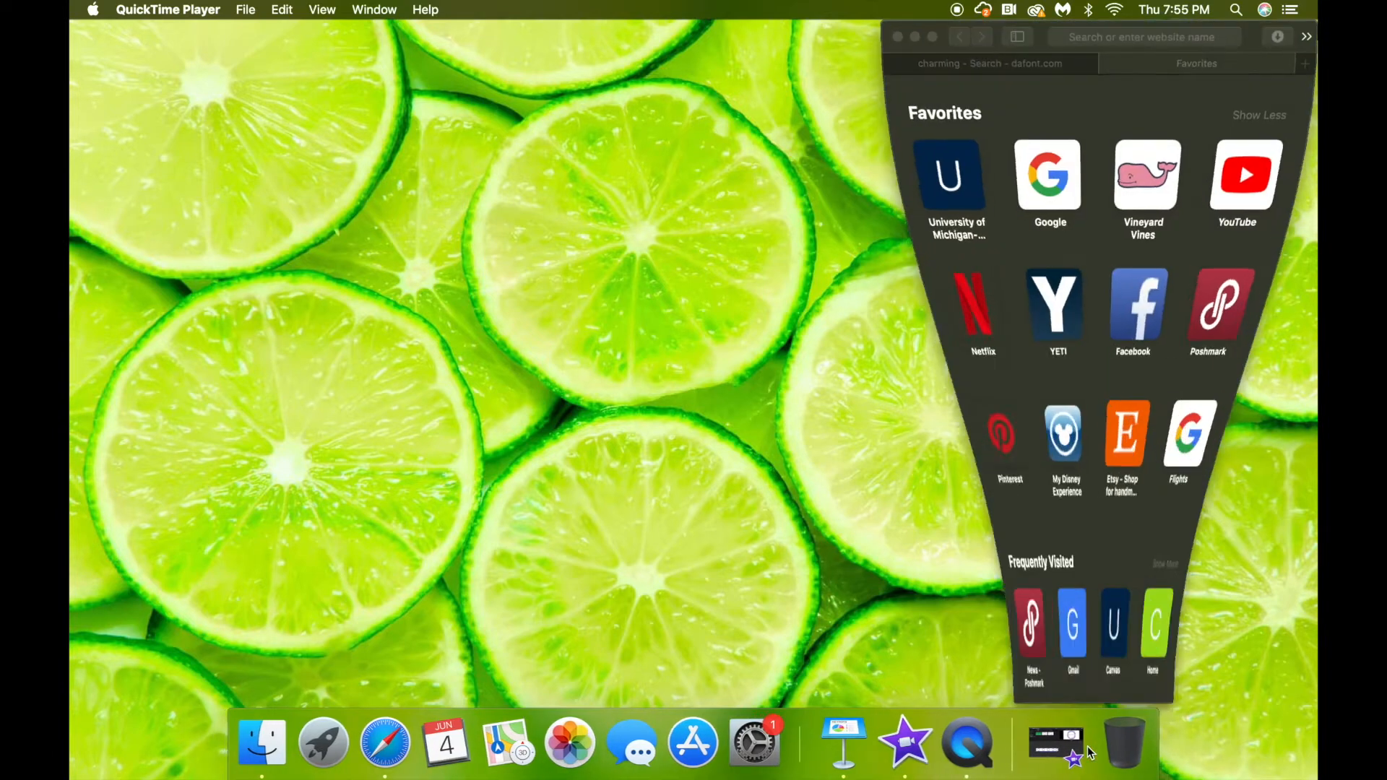
click(932, 37)
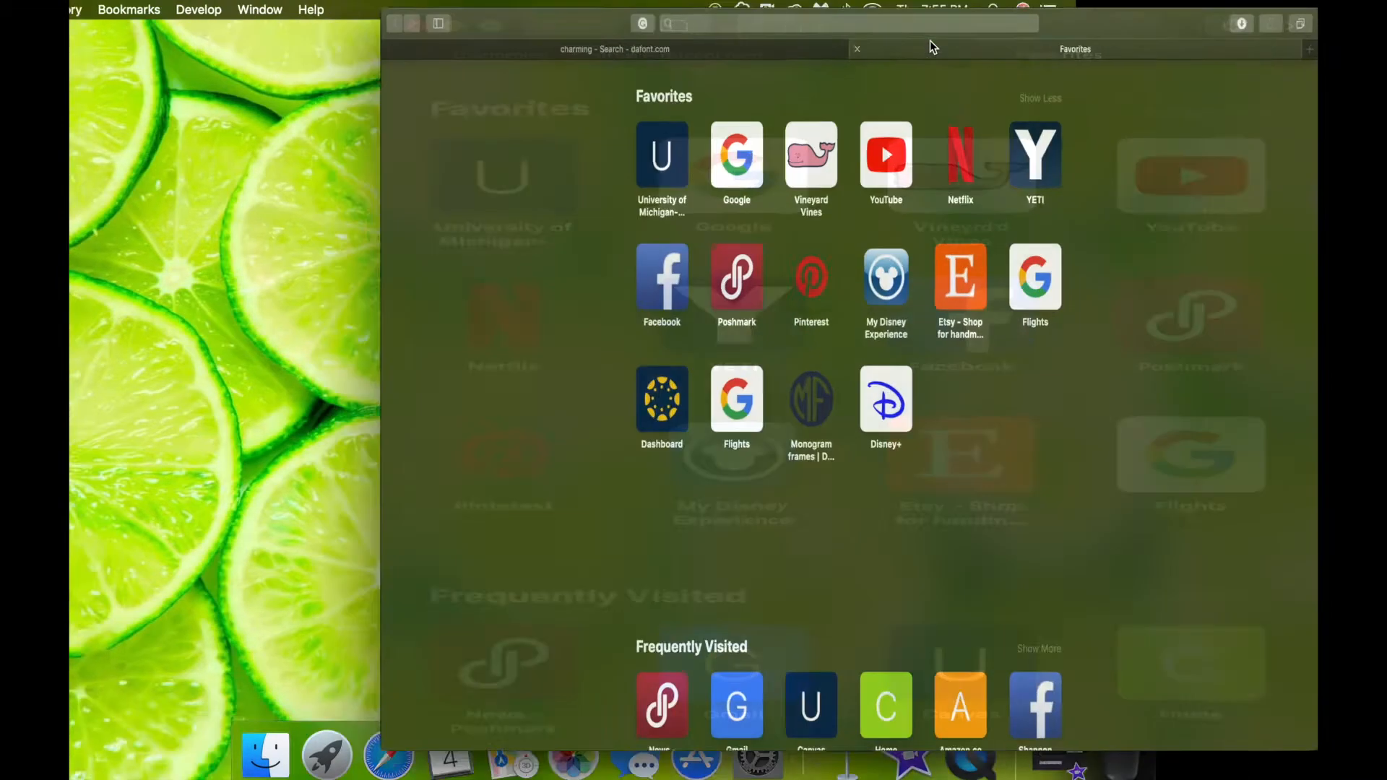
Search Google for 'lavender transparent', preview the Lavender Wreath PNG, and exit full screen.
click(548, 169)
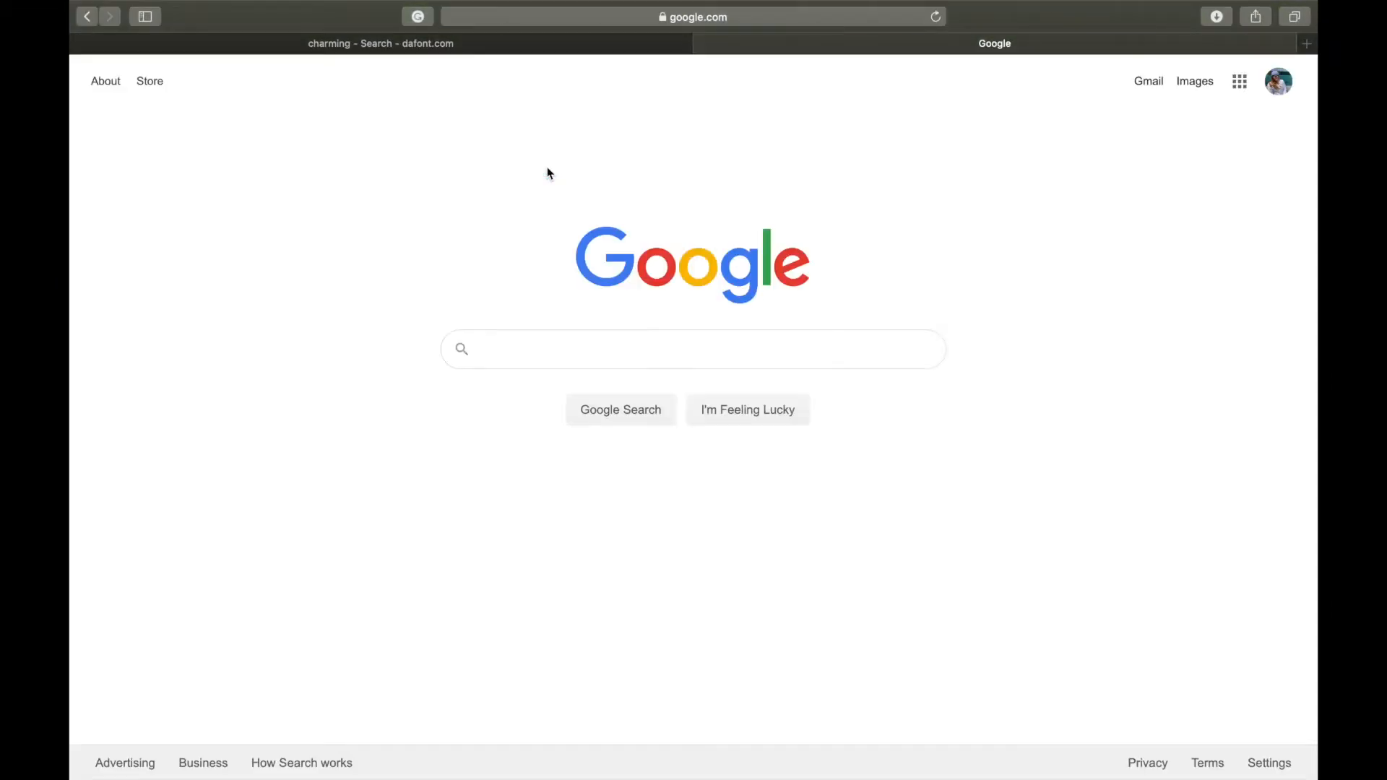
click(549, 345)
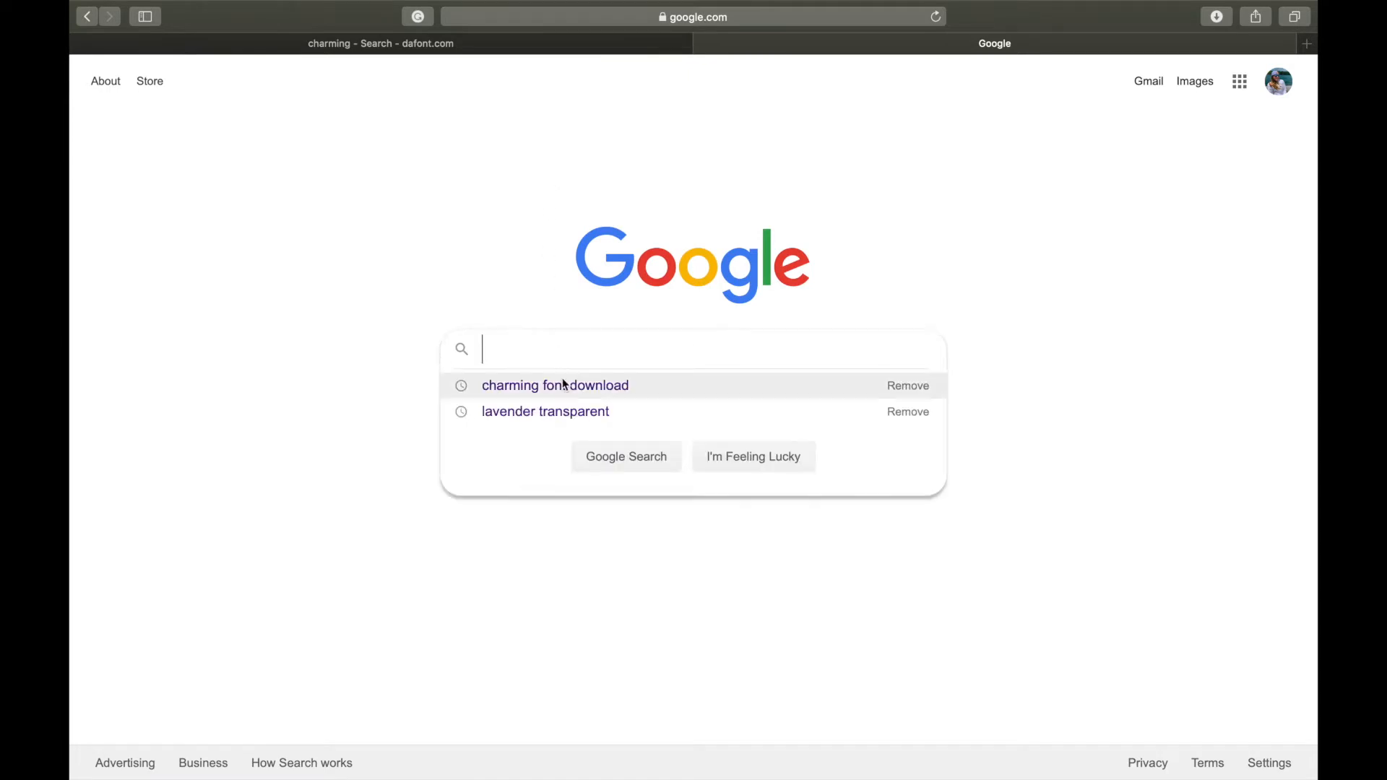
click(568, 415)
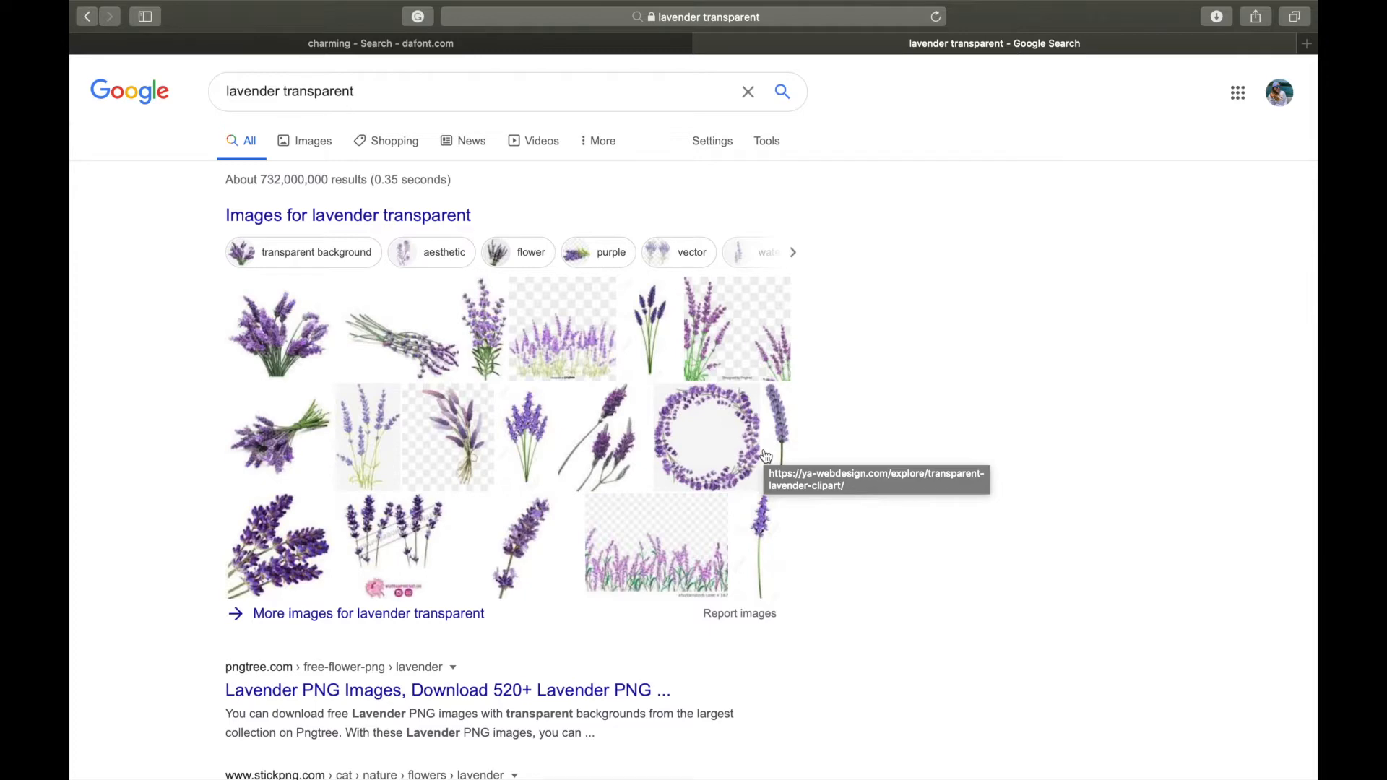
click(723, 441)
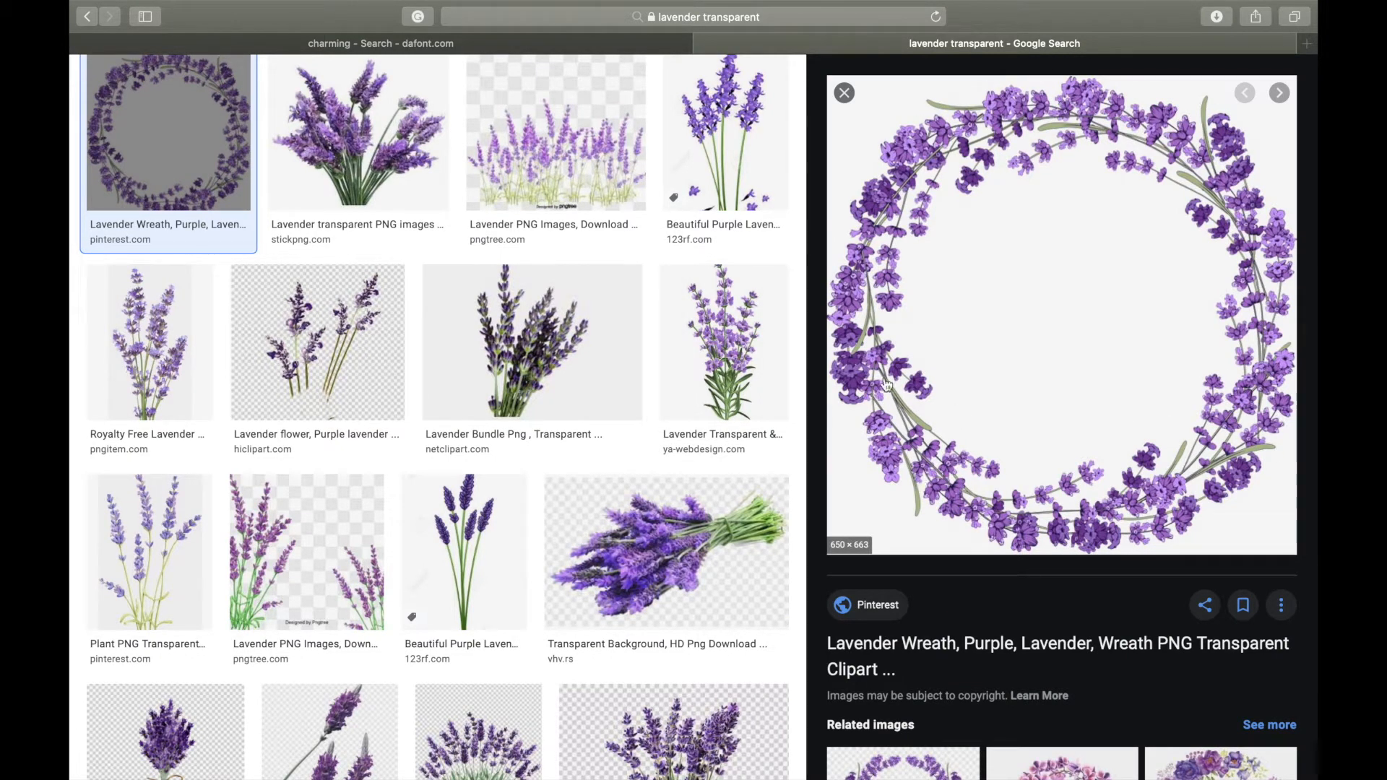
mouse_move(202, 11)
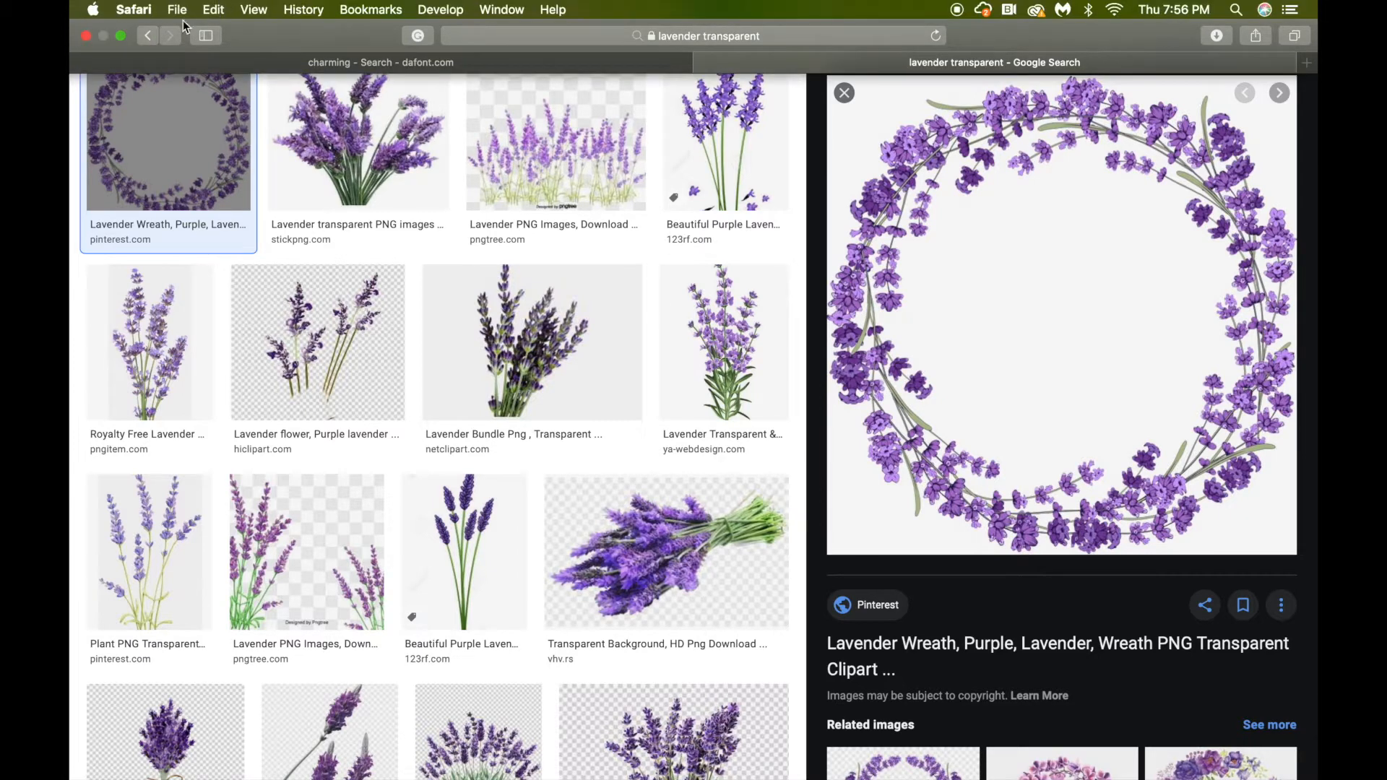
click(121, 35)
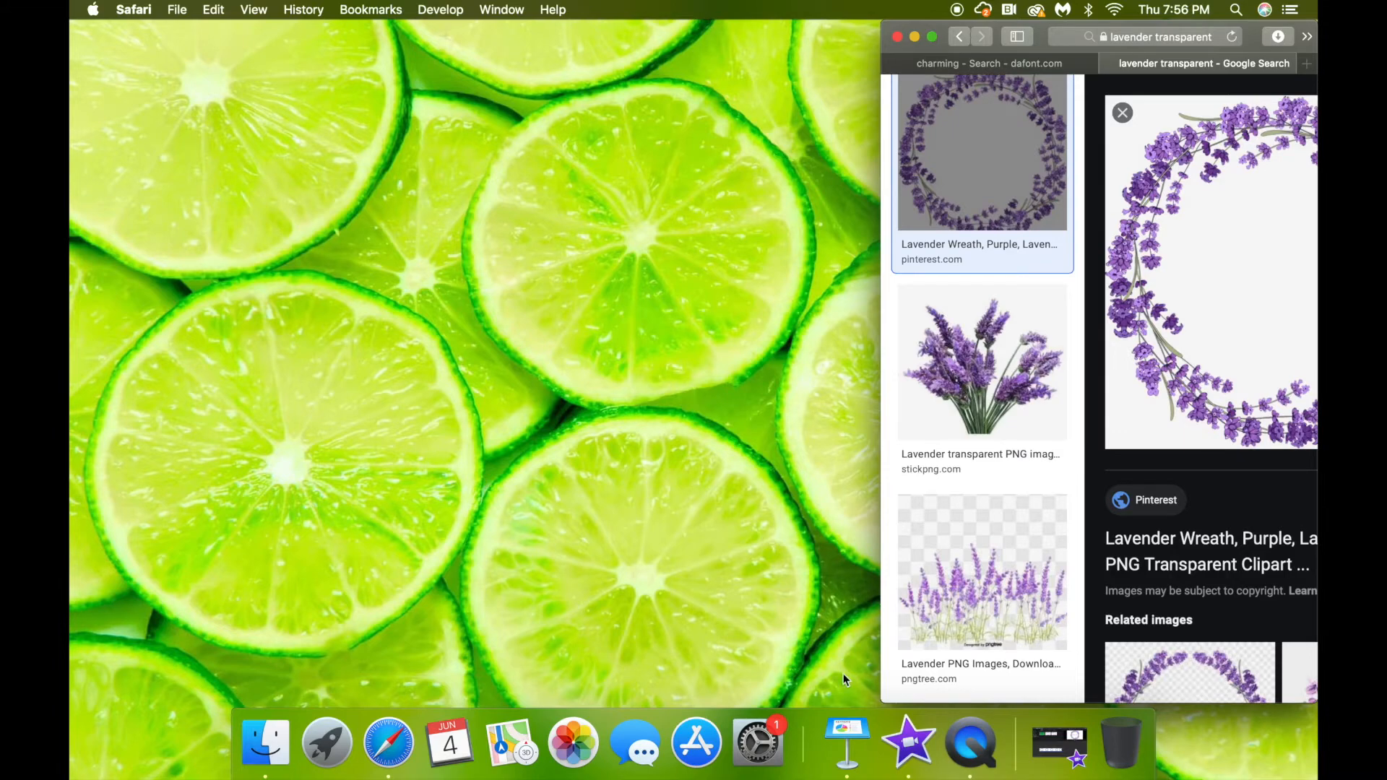
In Keynote, add a new Title-layout slide after slide 2.
click(846, 740)
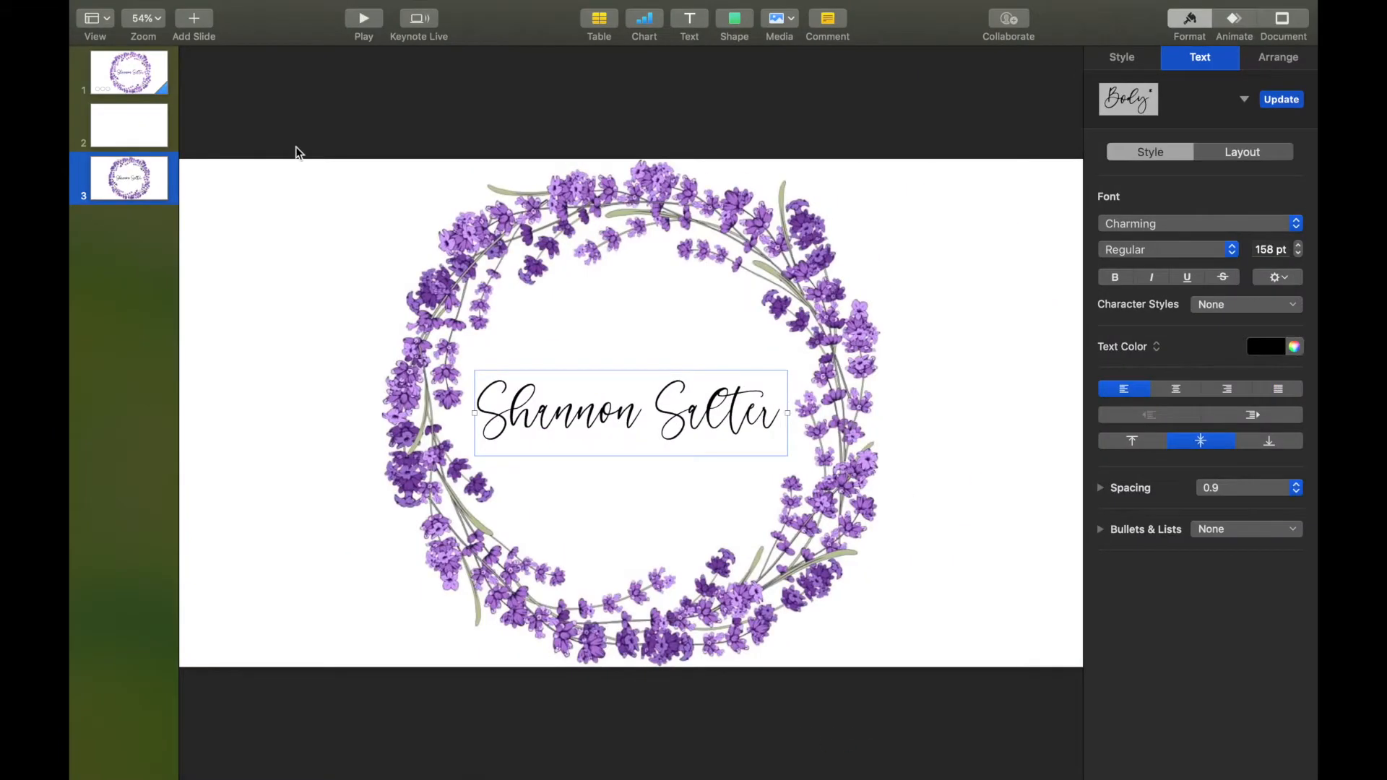
click(134, 122)
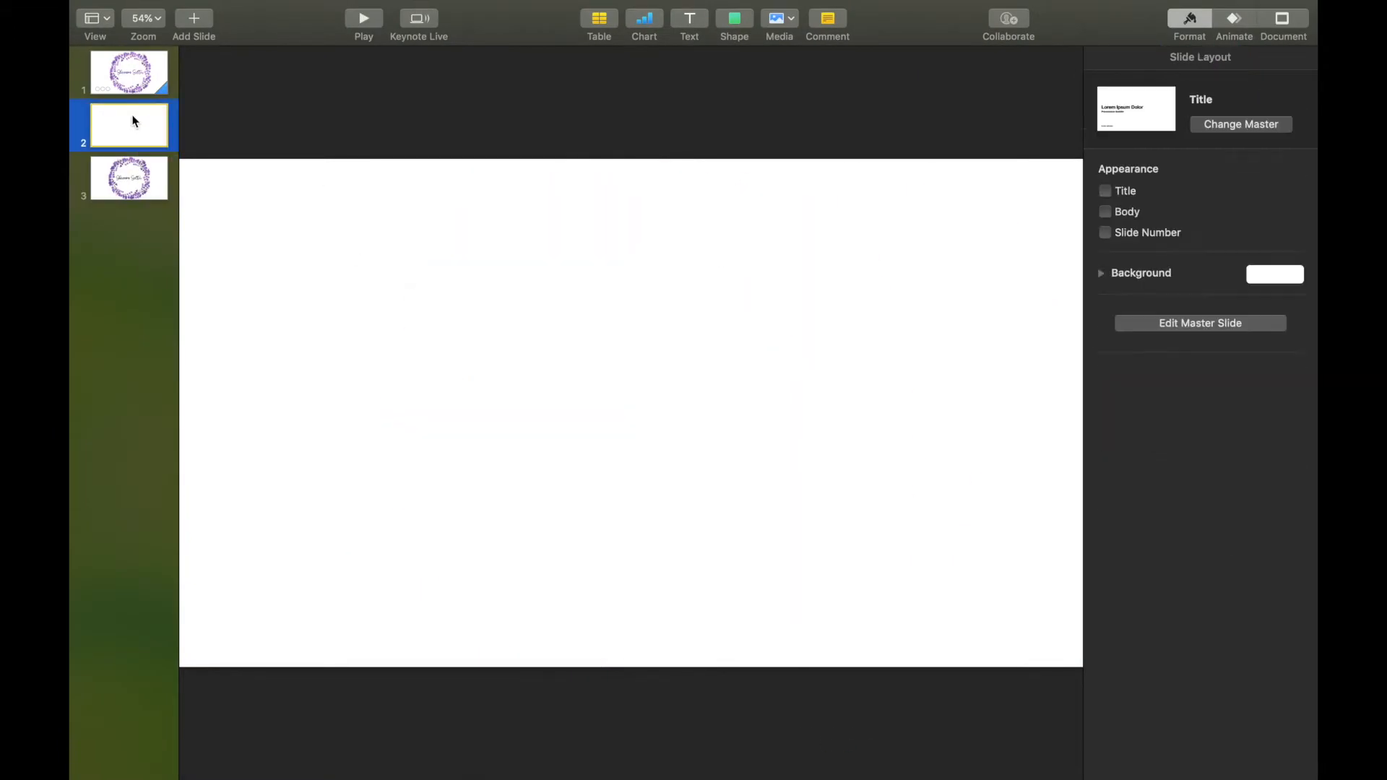
click(191, 22)
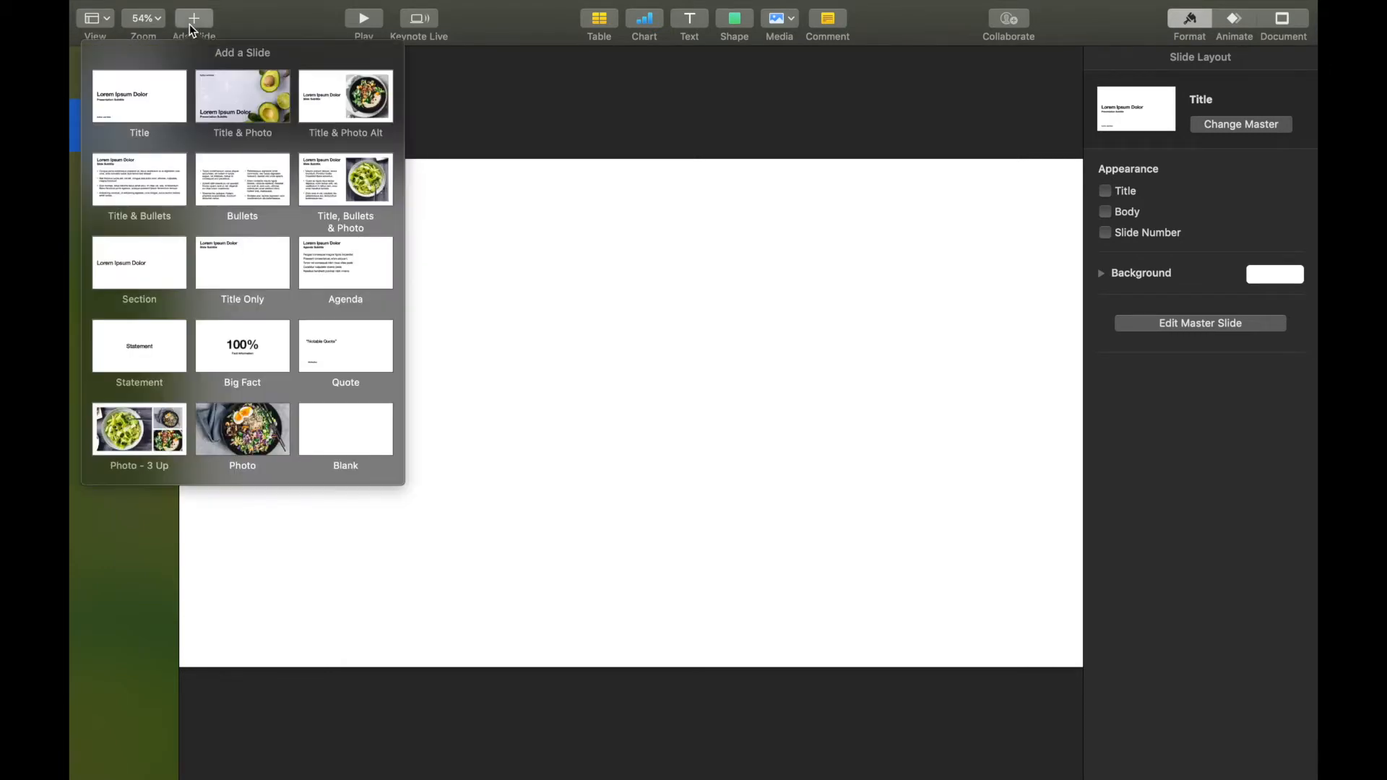
click(154, 94)
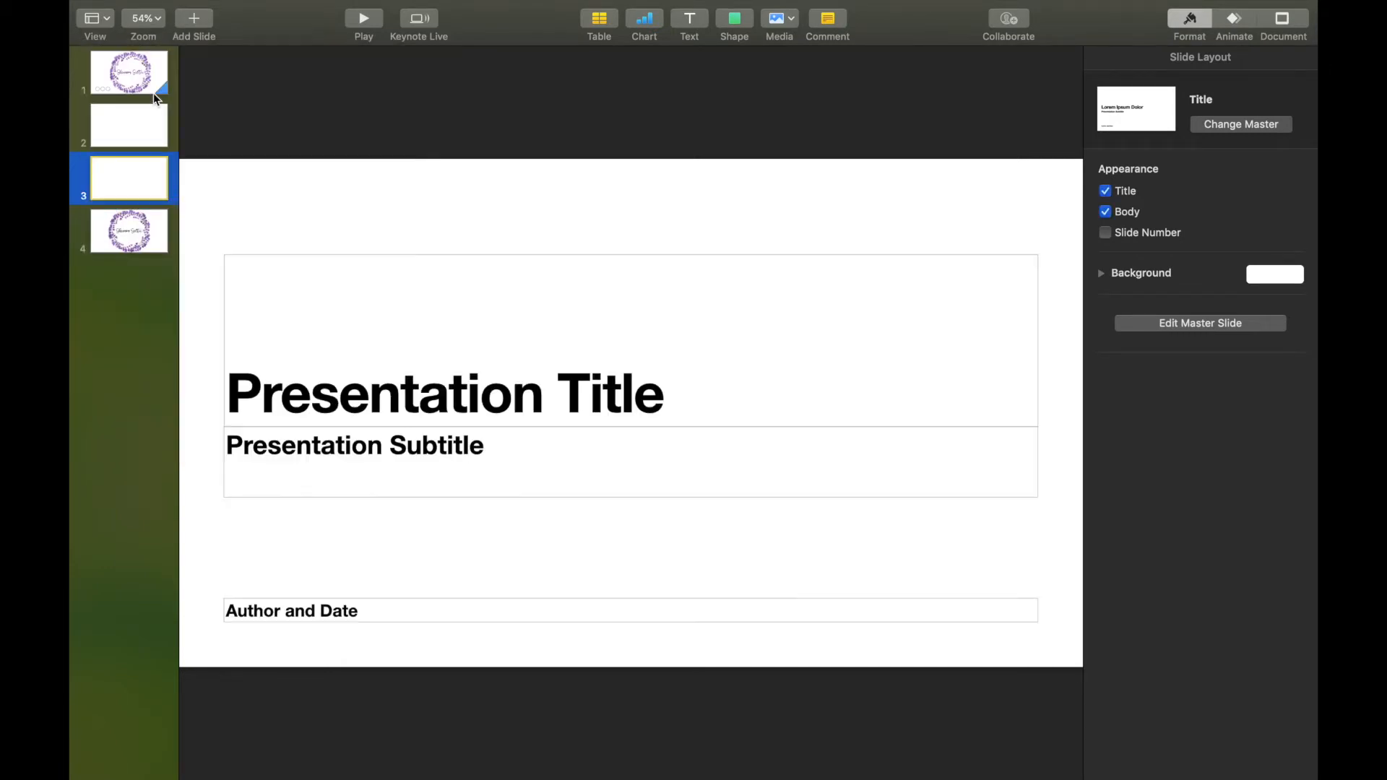
Delete the title, subtitle and Author and Date placeholders from the new slide.
click(370, 254)
key(Delete)
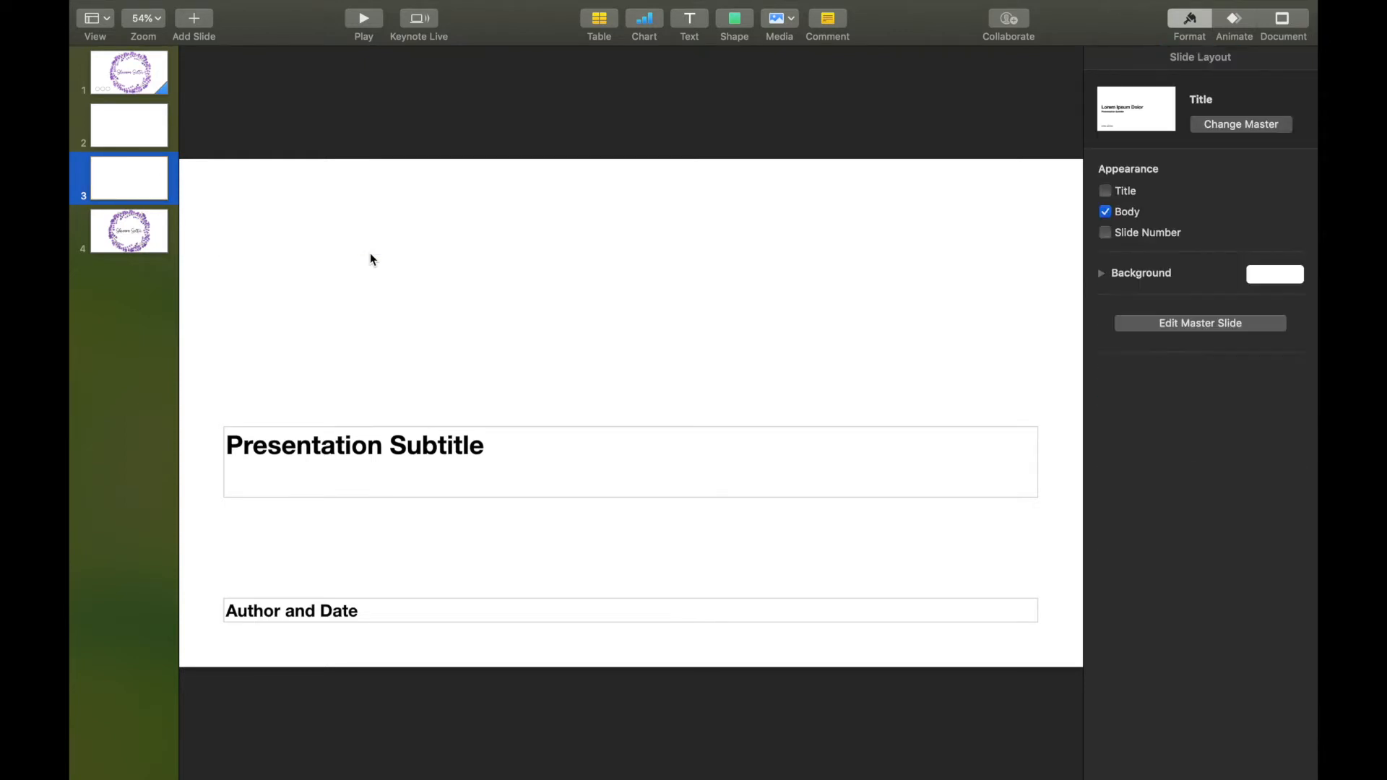
click(460, 425)
key(Delete)
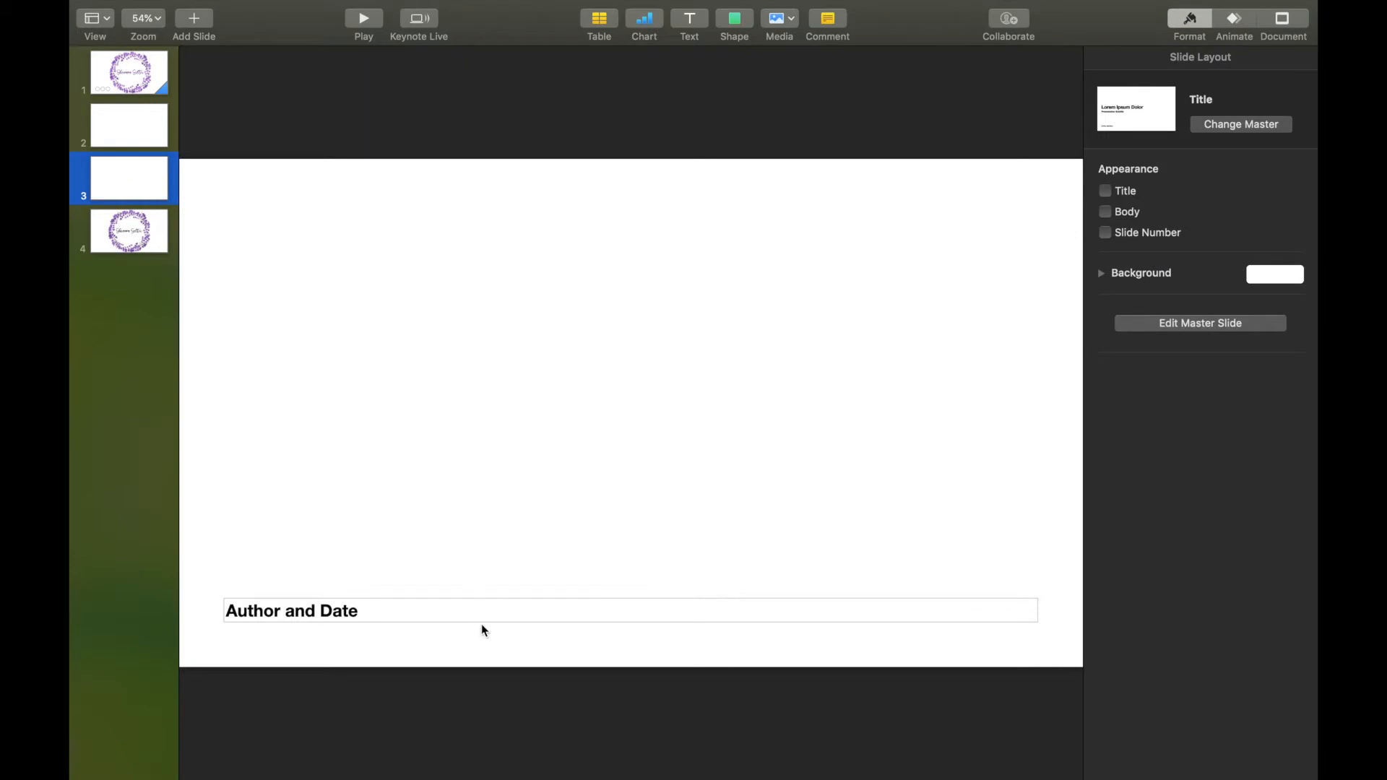
click(483, 606)
key(Delete)
Drag the lavender wreath image from Safari onto slide 3, then return Keynote to full screen.
mouse_move(124, 30)
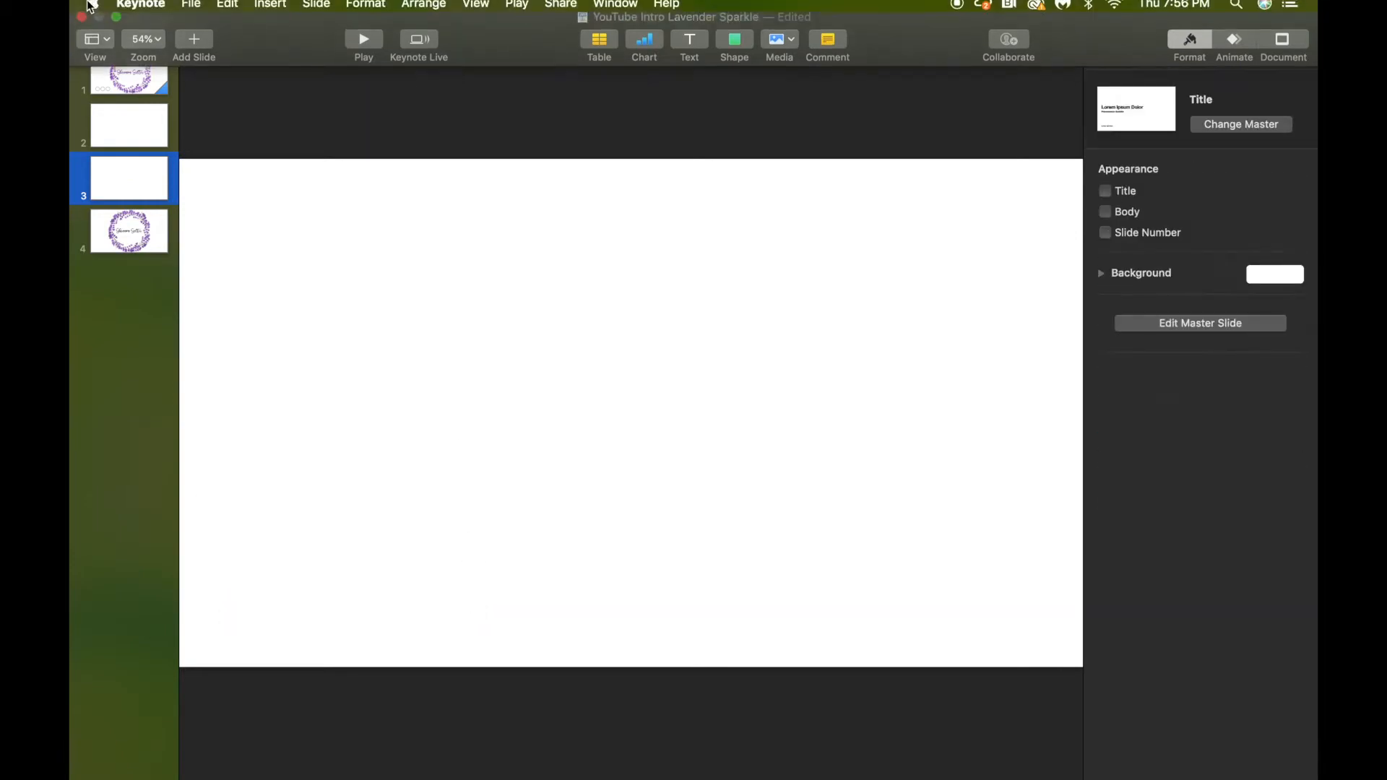
click(117, 30)
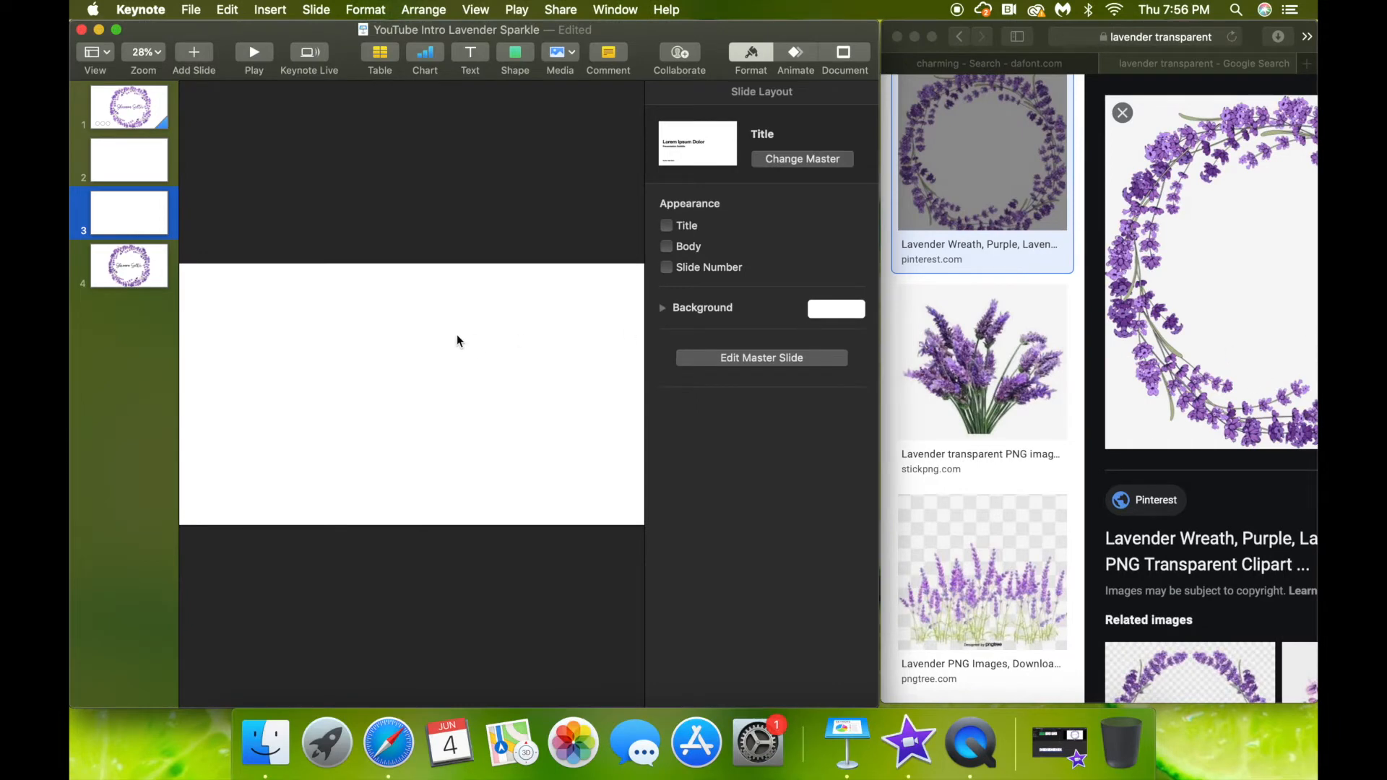
click(1212, 352)
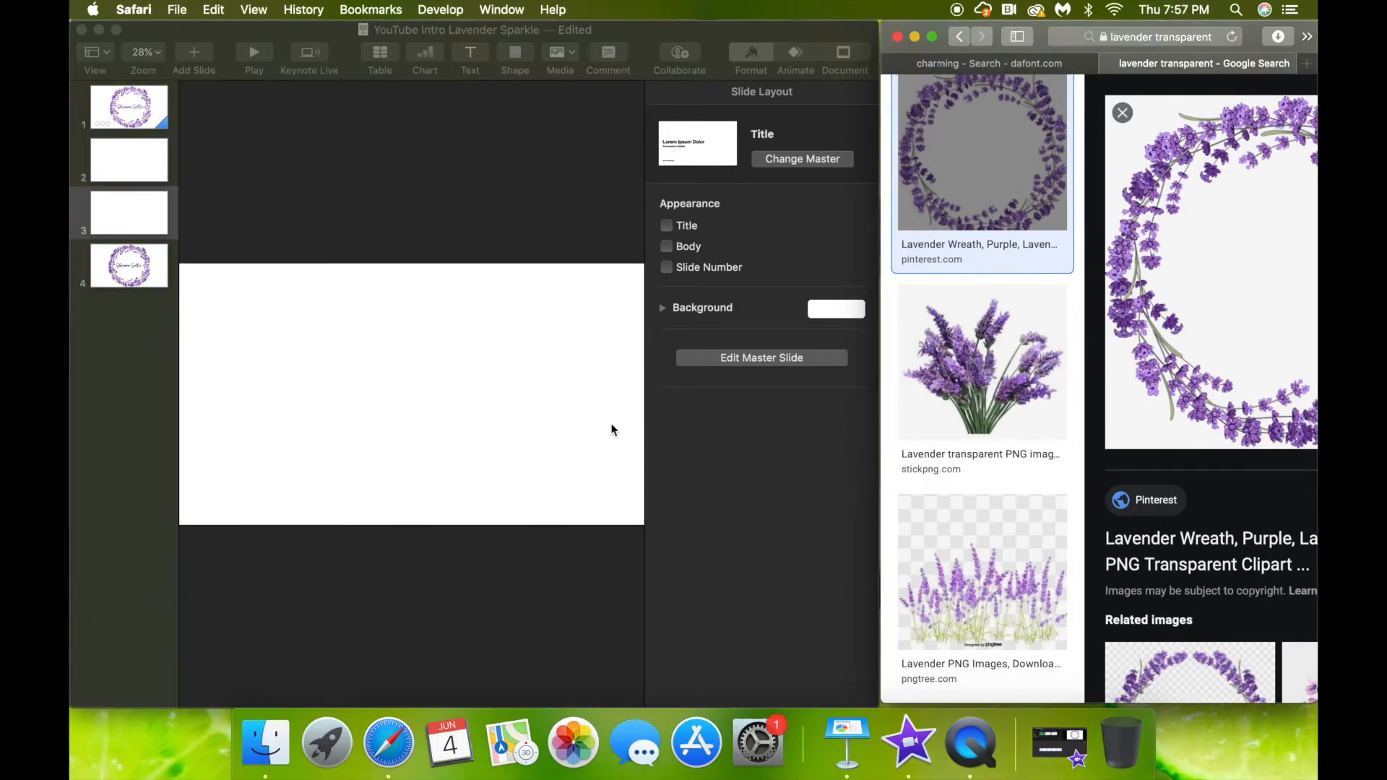
drag(1264, 364, 350, 442)
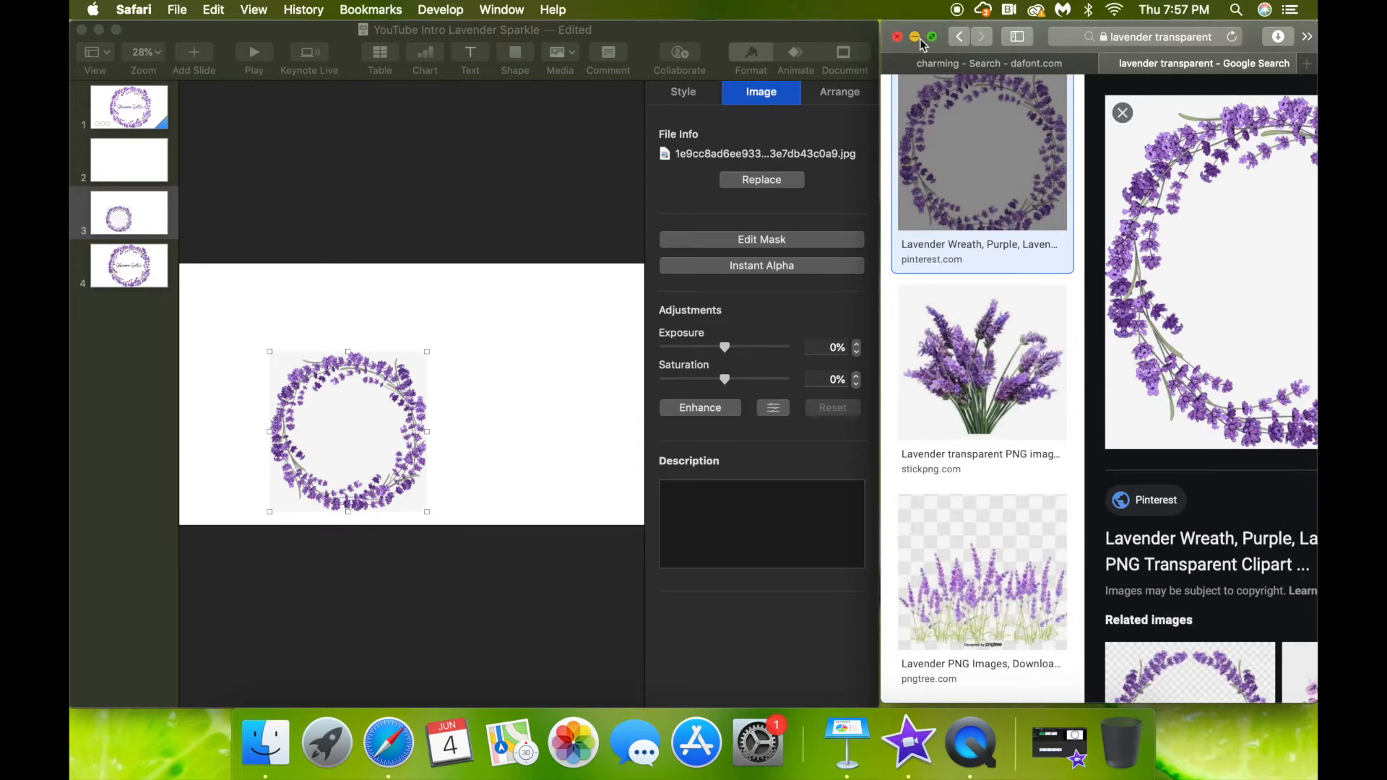
click(916, 40)
click(116, 29)
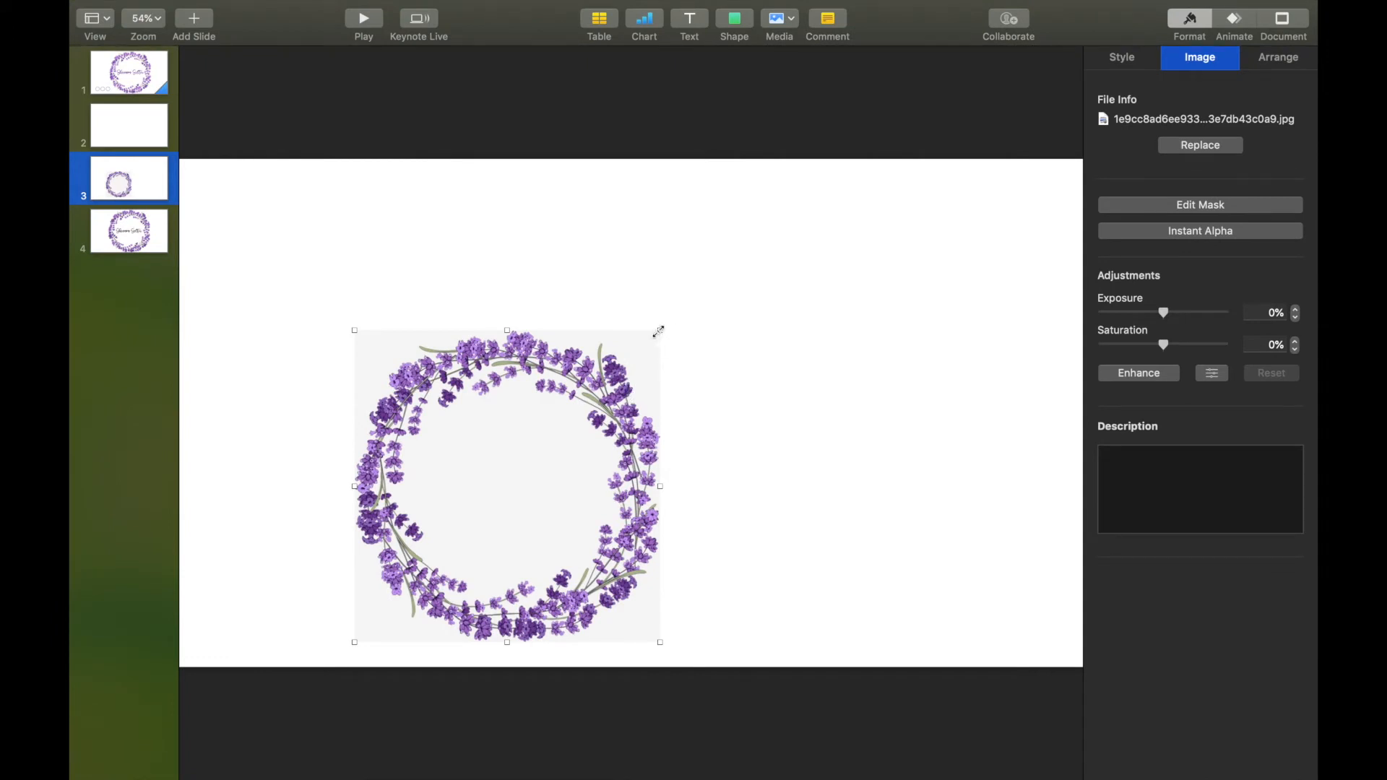
Enlarge the wreath image and centre it on slide 3.
drag(658, 332, 854, 188)
drag(738, 267, 737, 292)
drag(830, 177, 851, 161)
drag(727, 307, 753, 301)
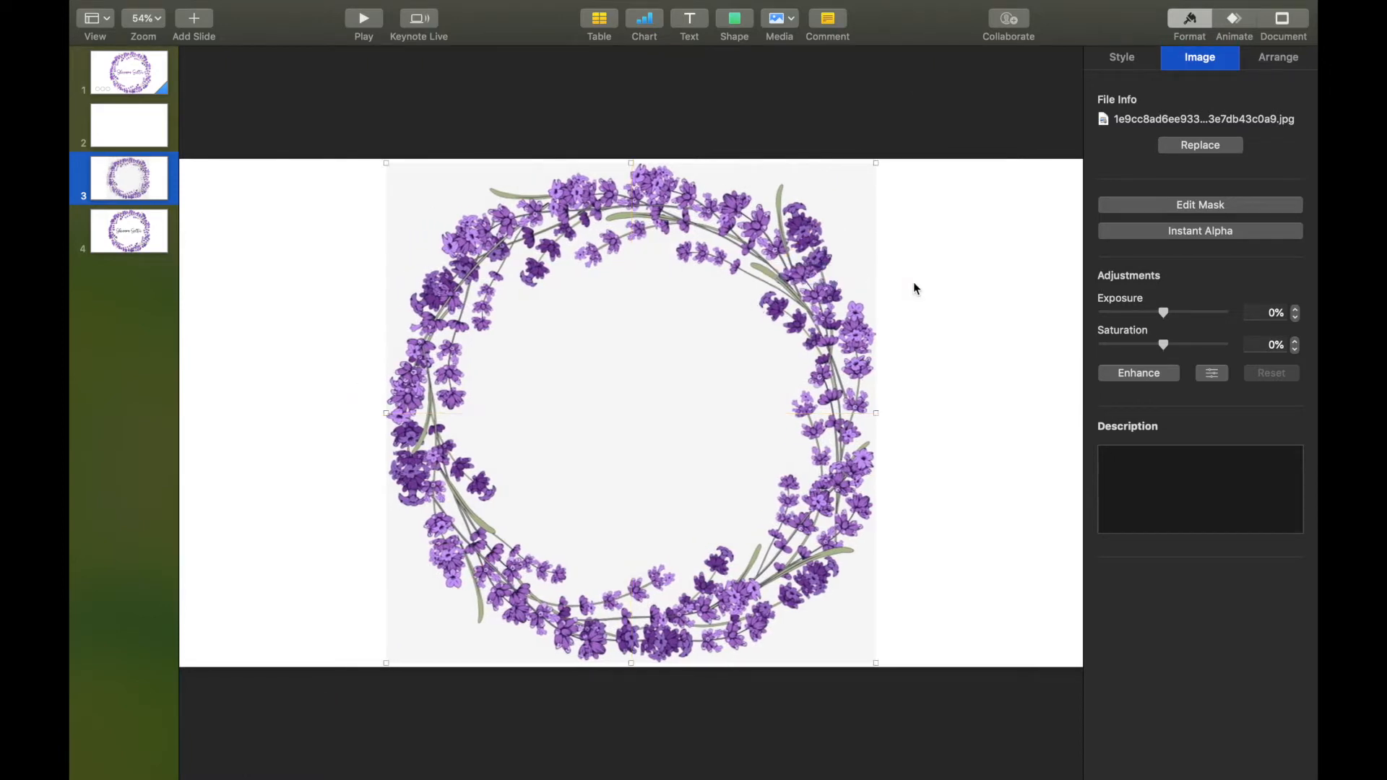
click(980, 297)
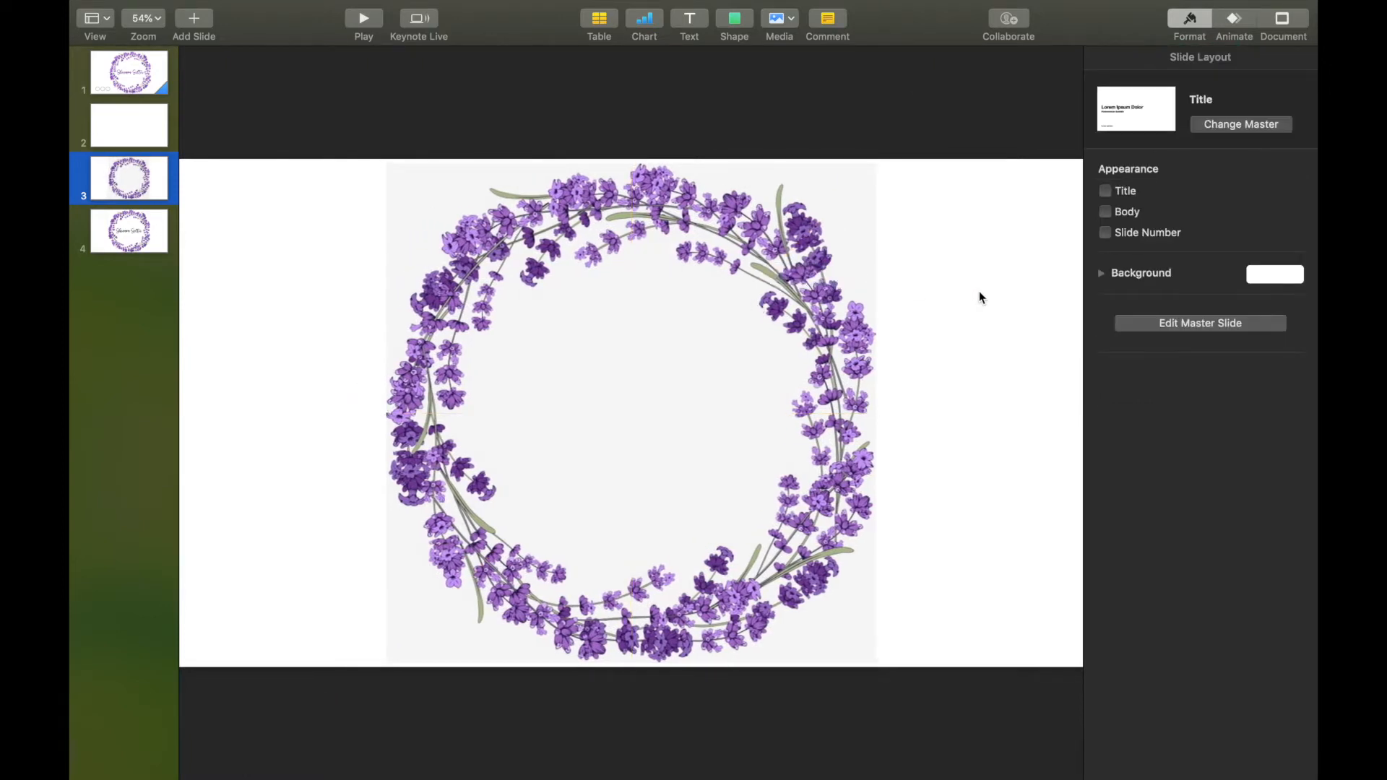
Raise the wreath image's exposure to 13% in Format > Image.
click(706, 374)
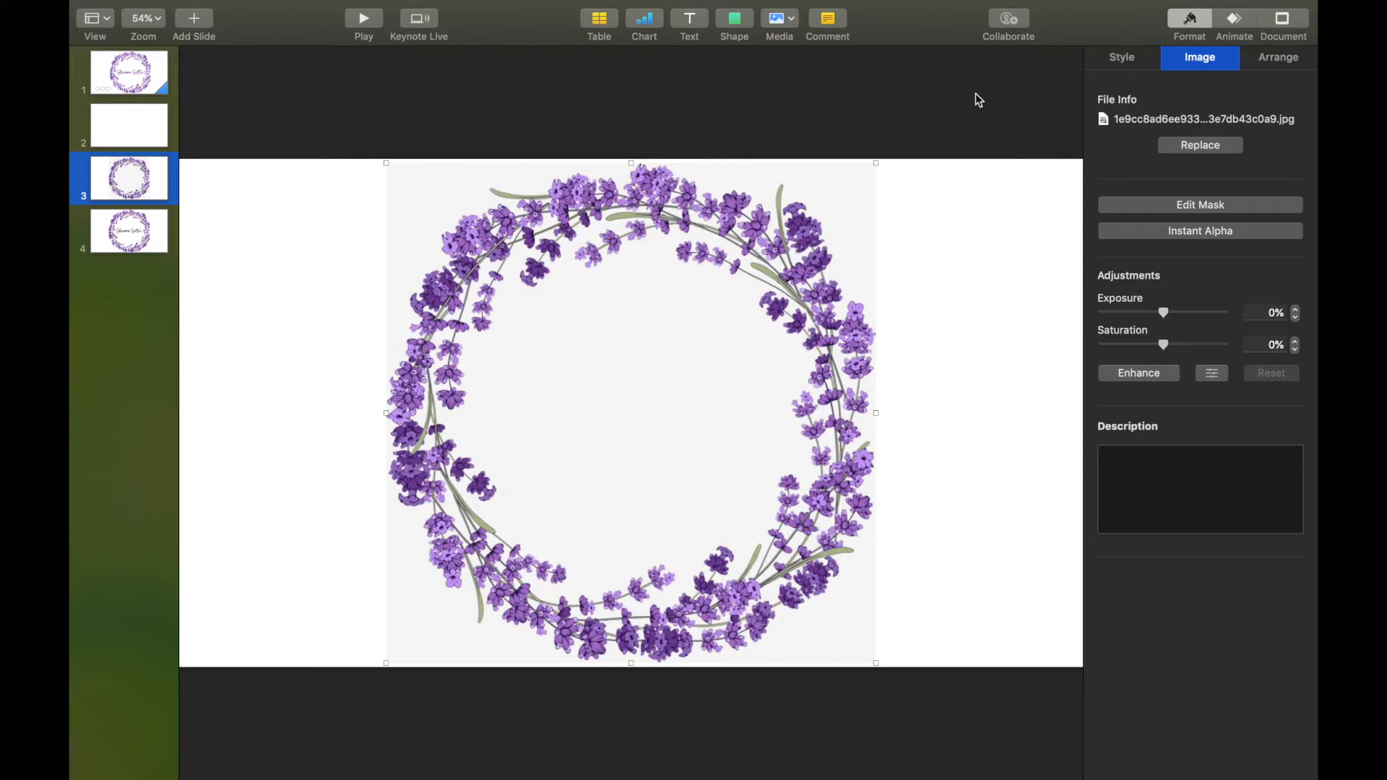
click(1195, 28)
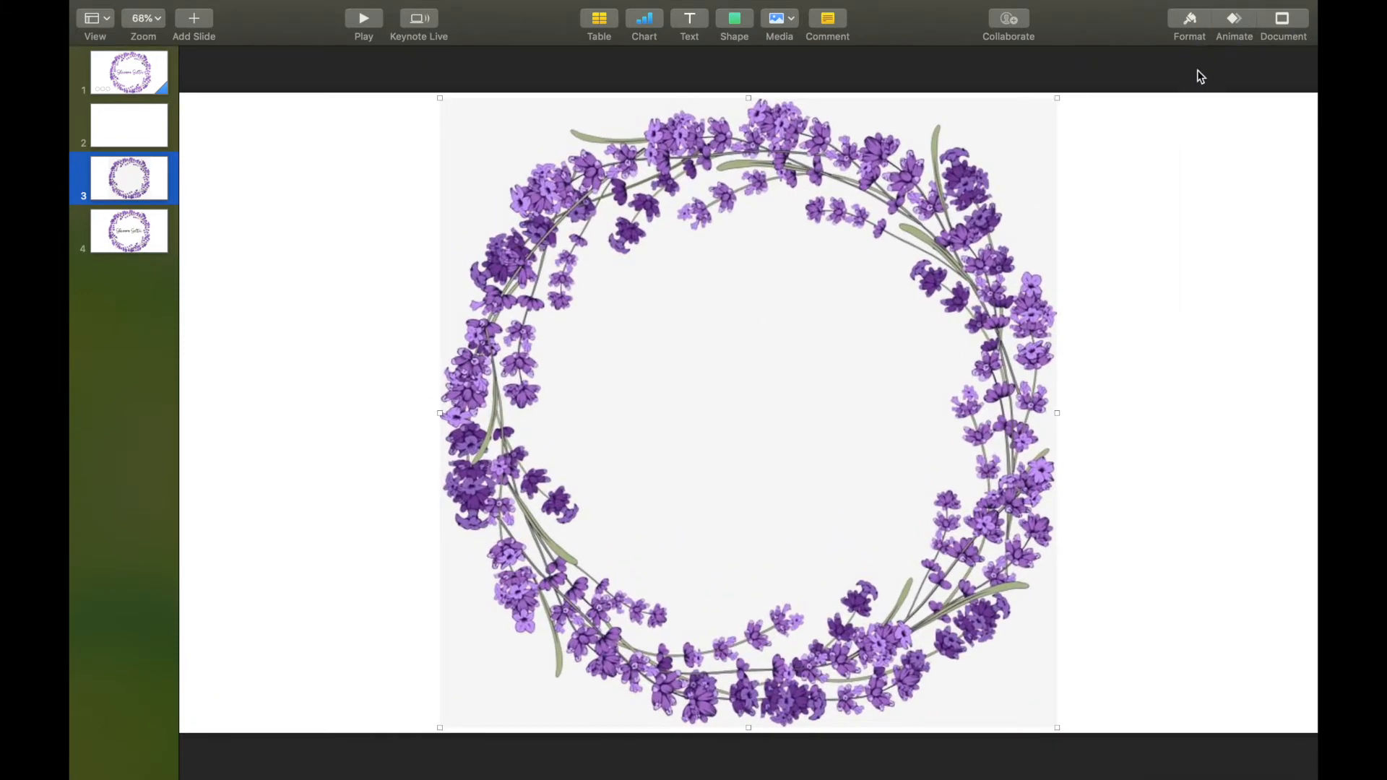
click(1193, 29)
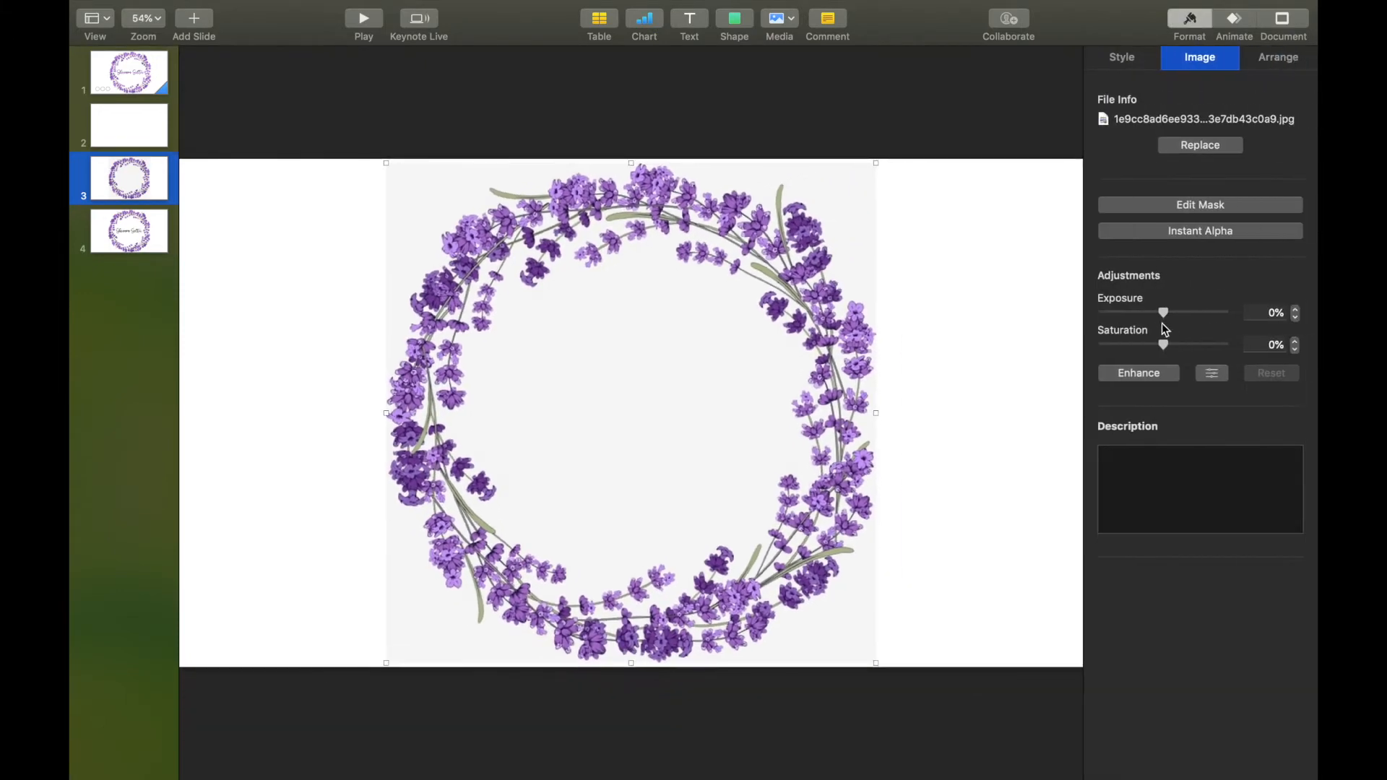
drag(1164, 312, 1173, 315)
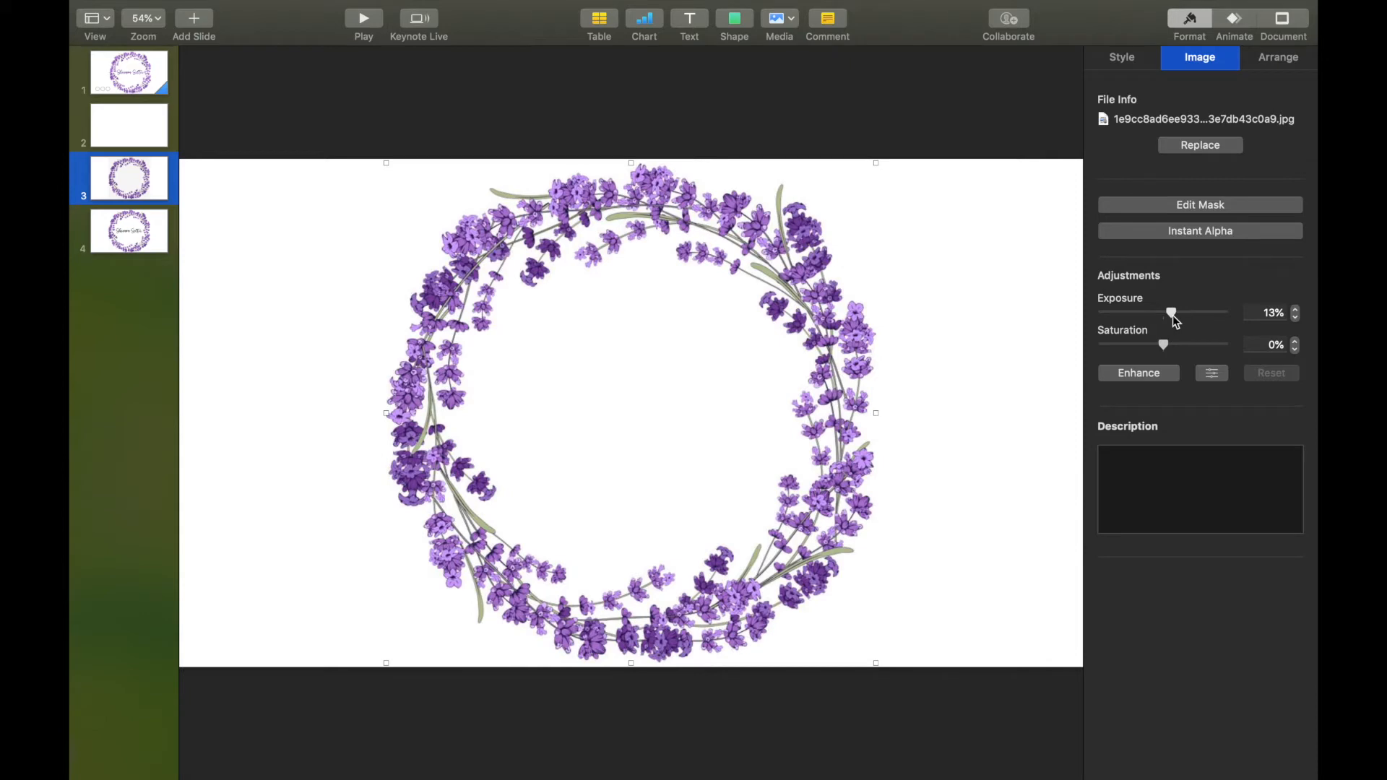
click(1021, 381)
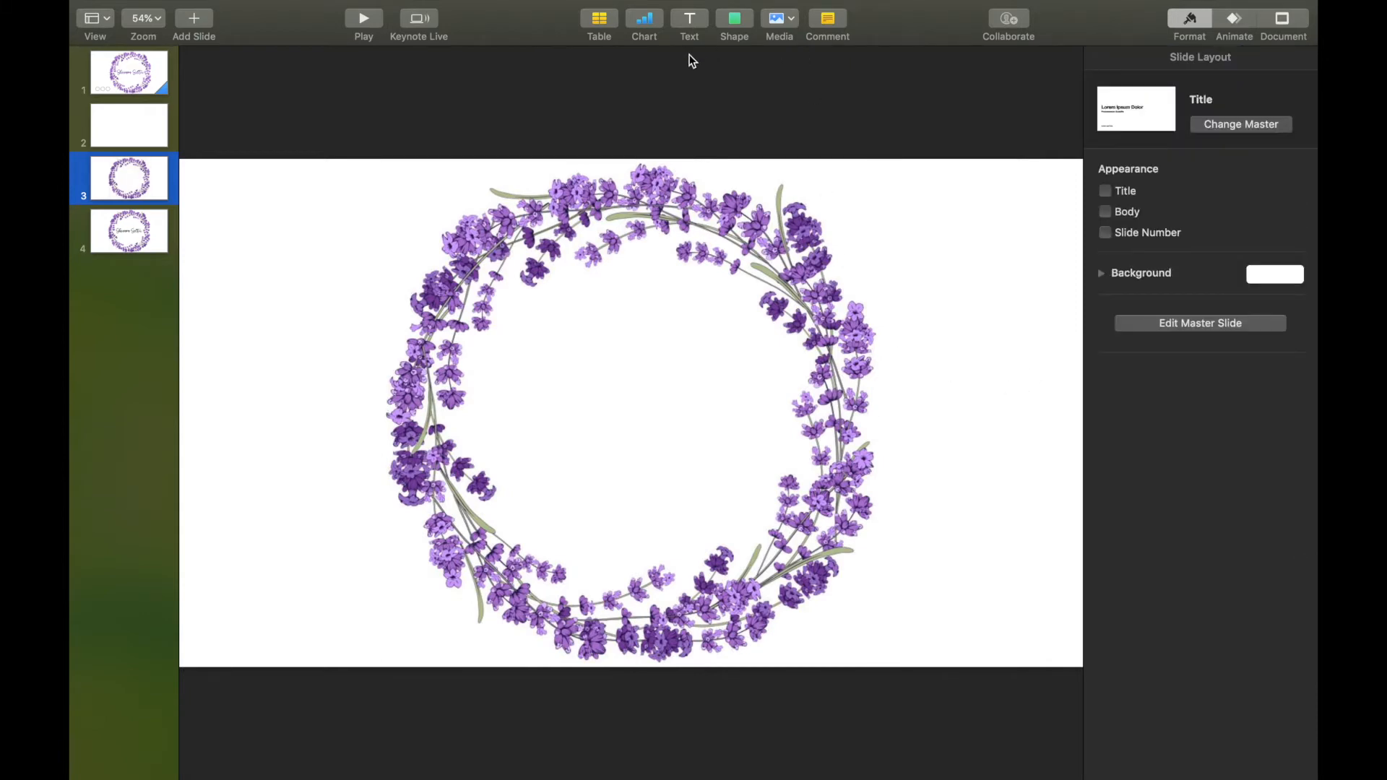
Add a text box in the wreath and type the person's name into it.
click(690, 24)
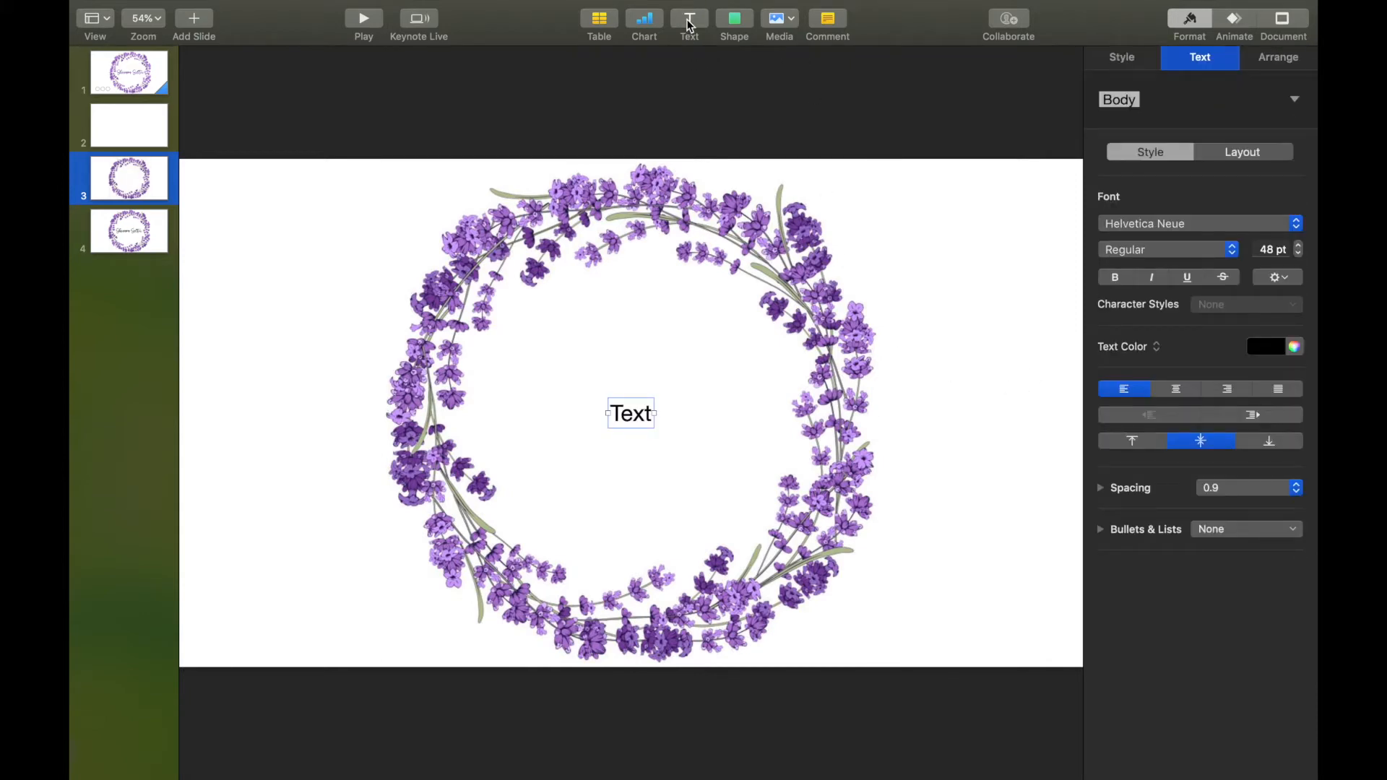
double_click(641, 422)
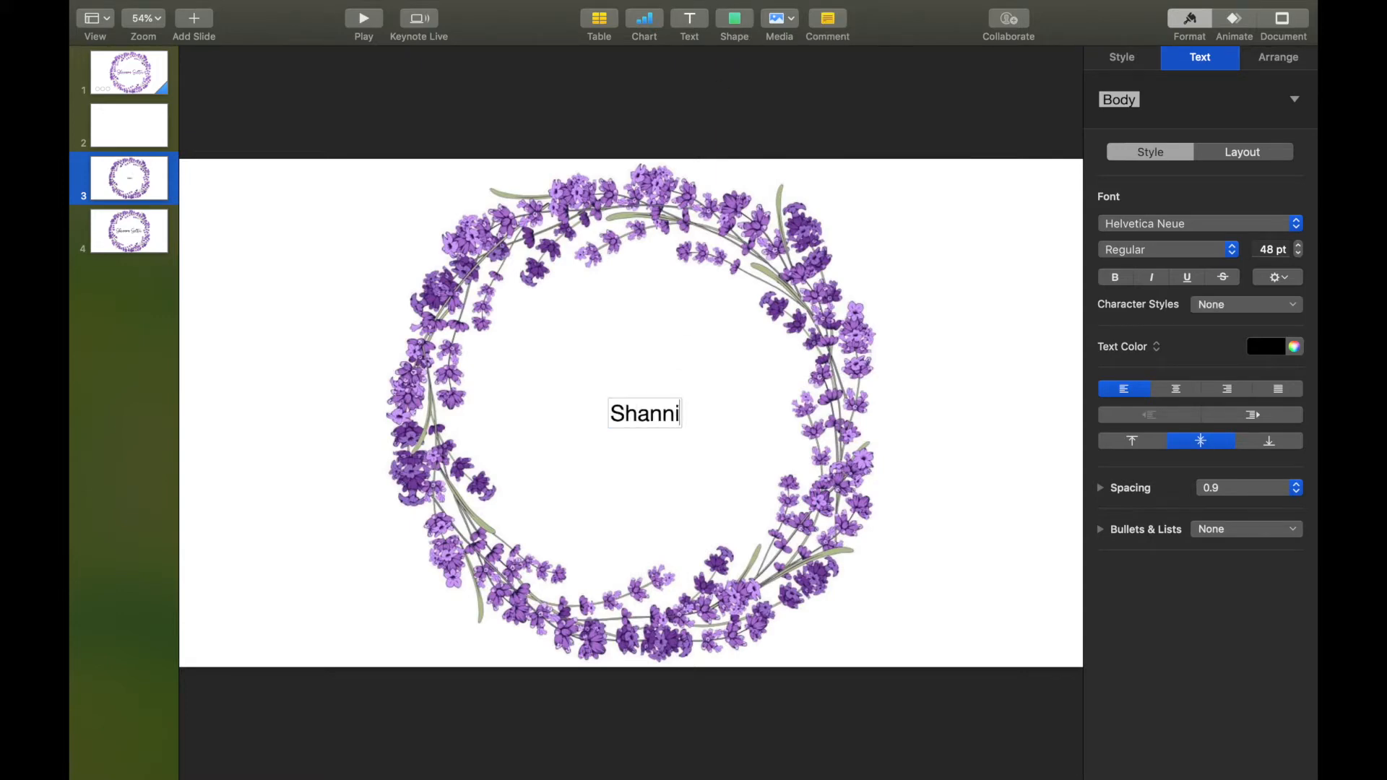
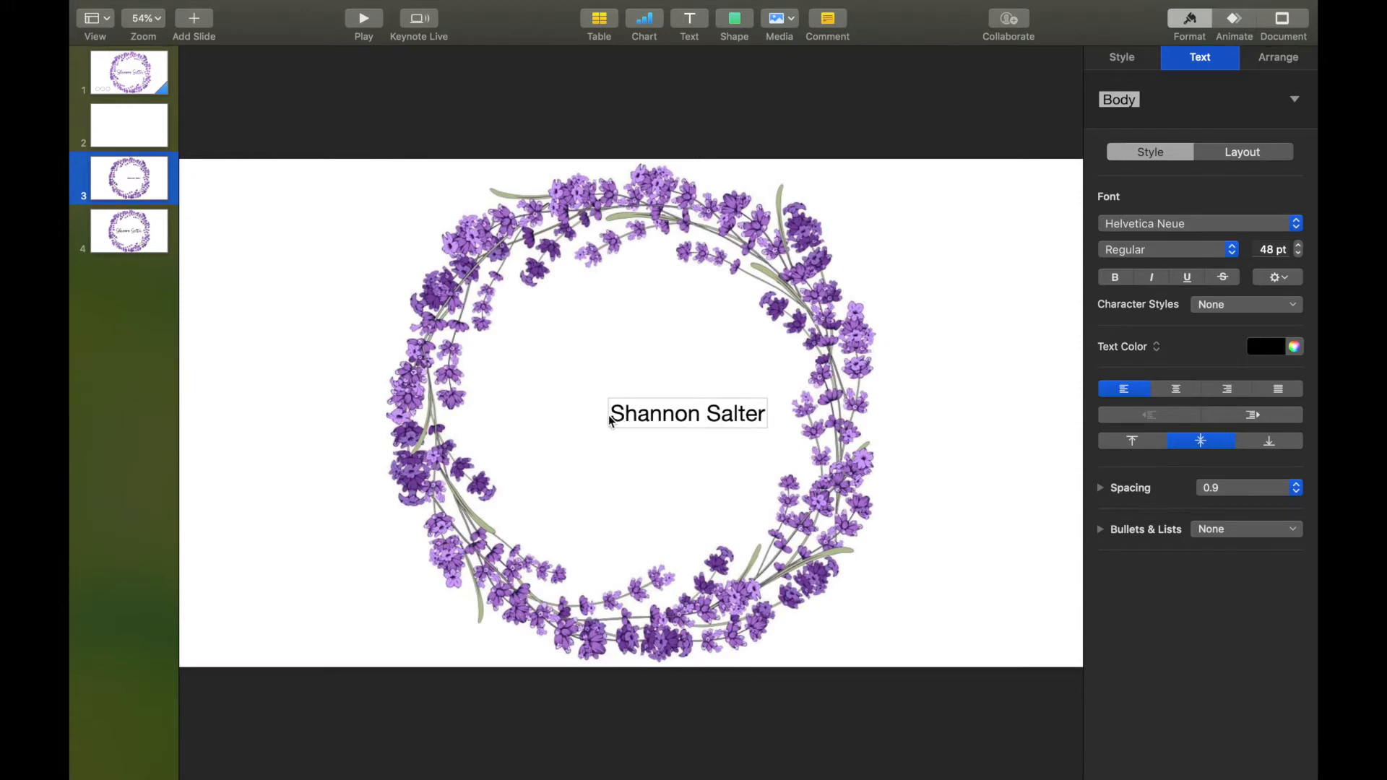
click(985, 433)
Widen the name's text box and raise its font size to 80 pt.
click(694, 420)
drag(606, 412, 477, 413)
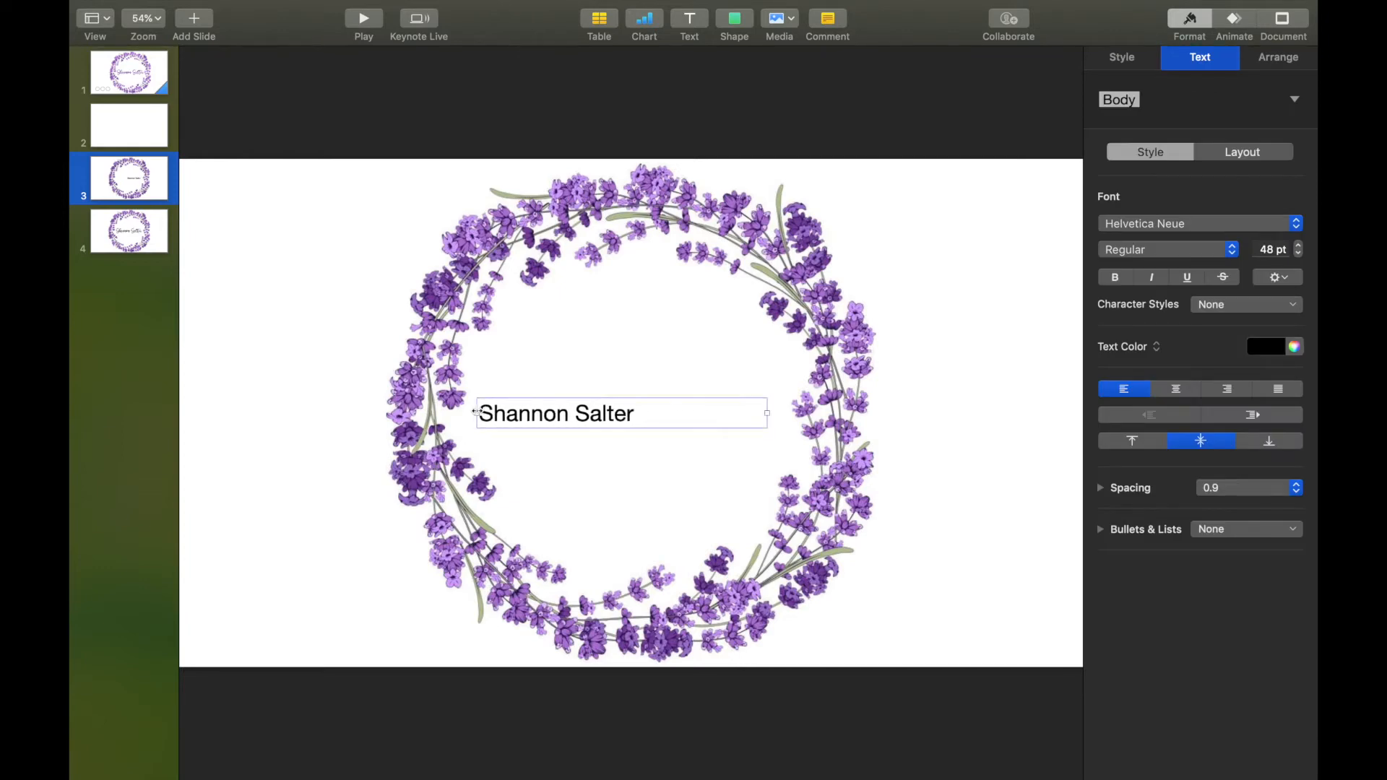
drag(767, 414, 785, 413)
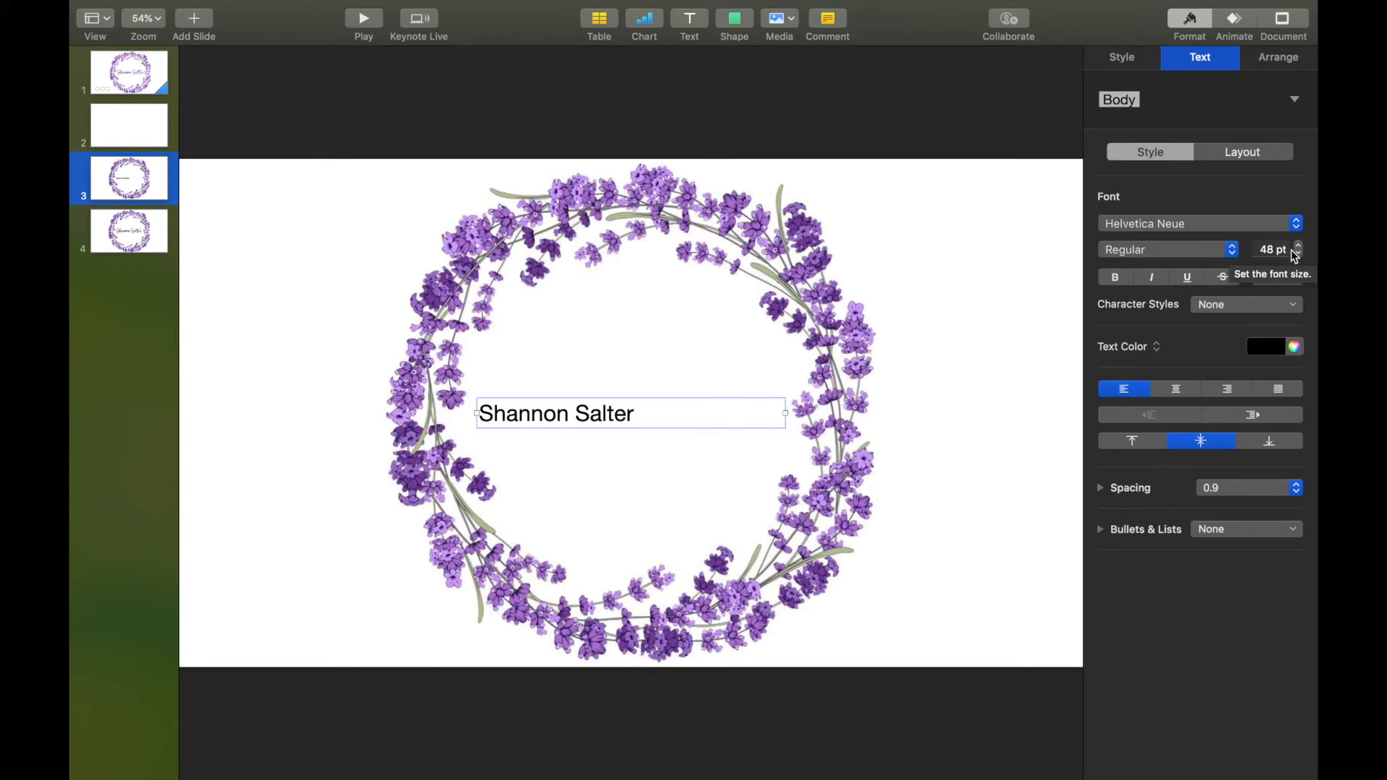
drag(1300, 246, 1300, 247)
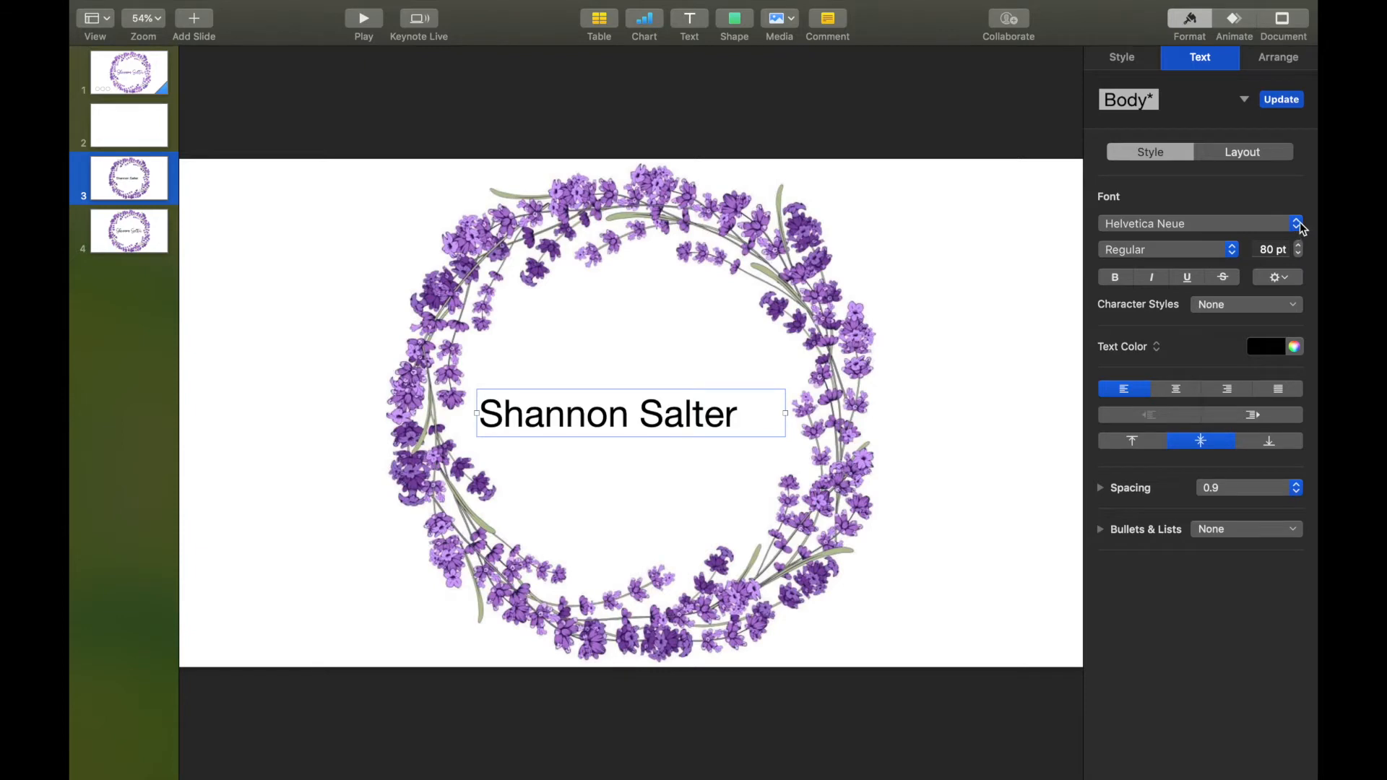
click(1301, 225)
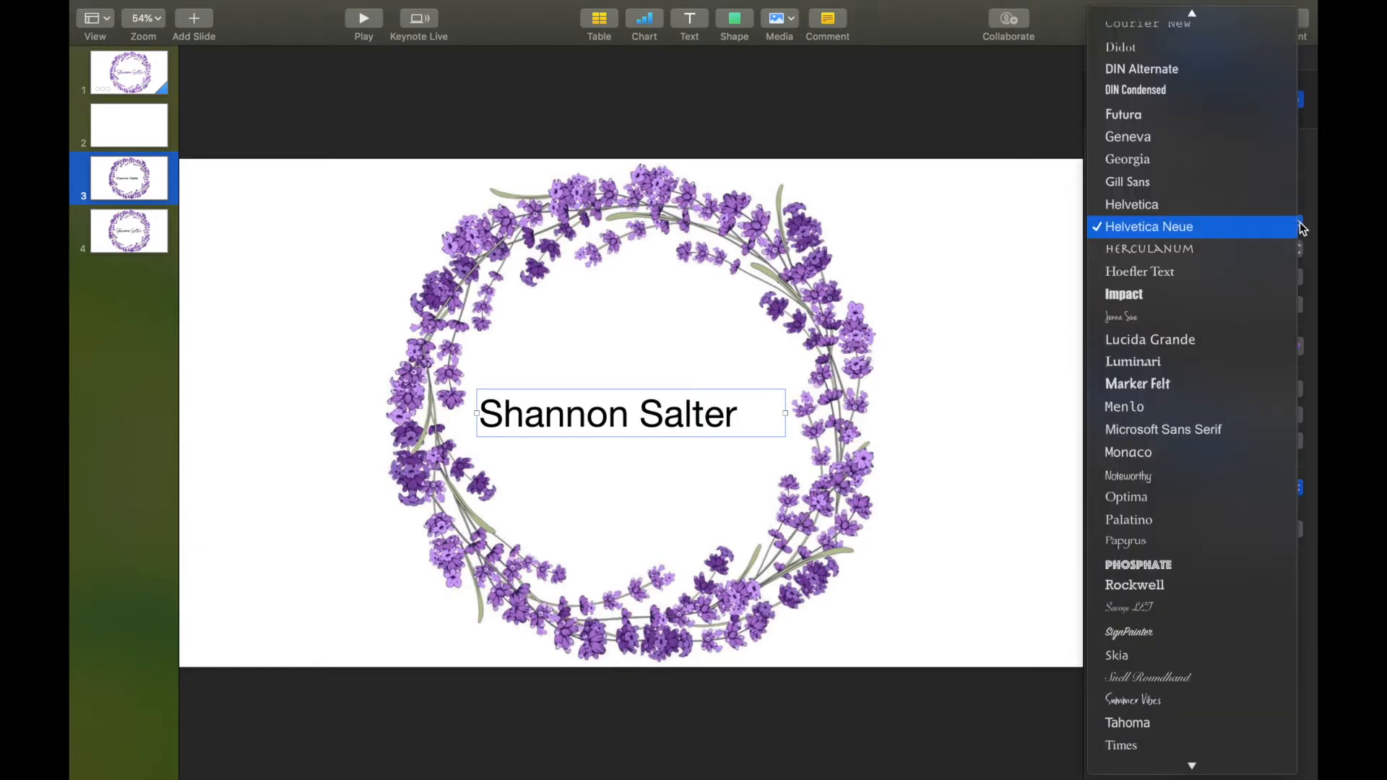
Set the name in the Charming font and enlarge it to about 144 pt.
text(char)
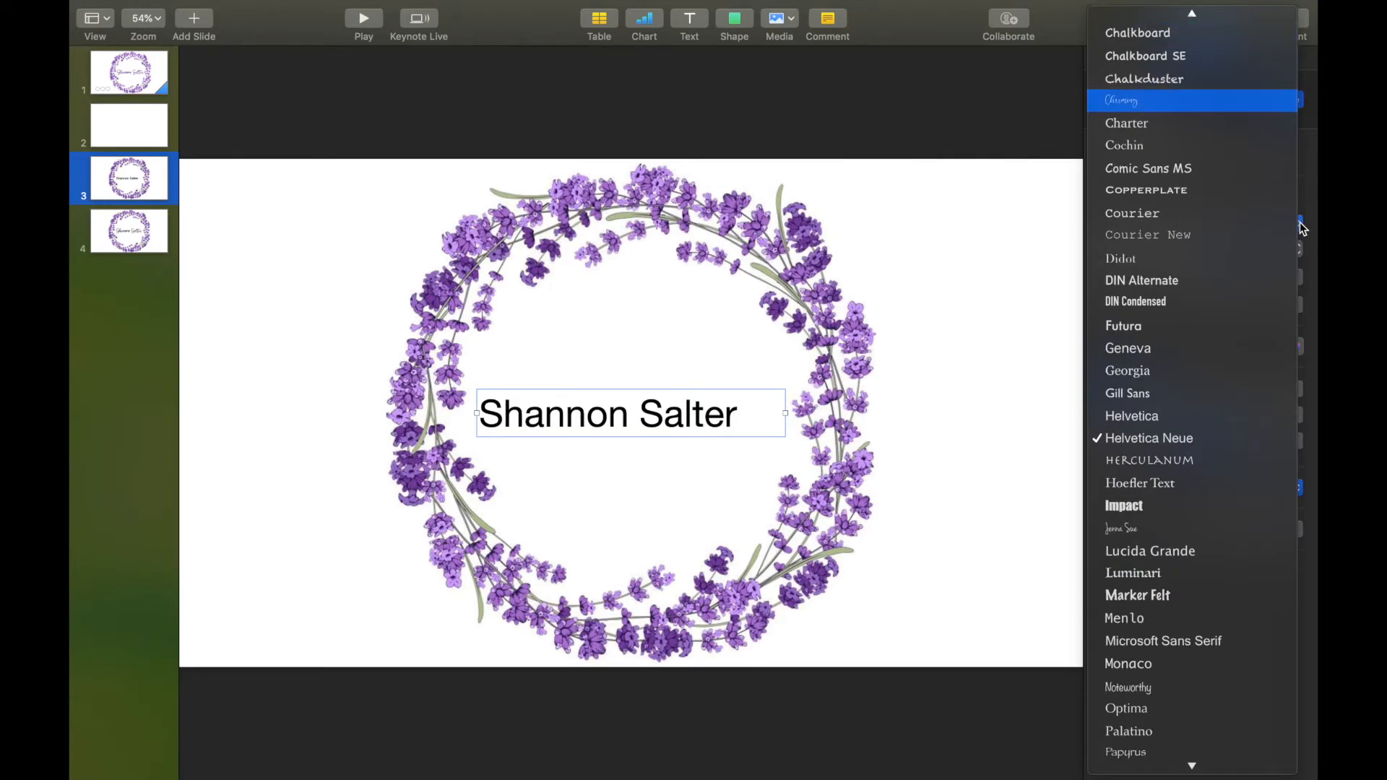
click(1220, 101)
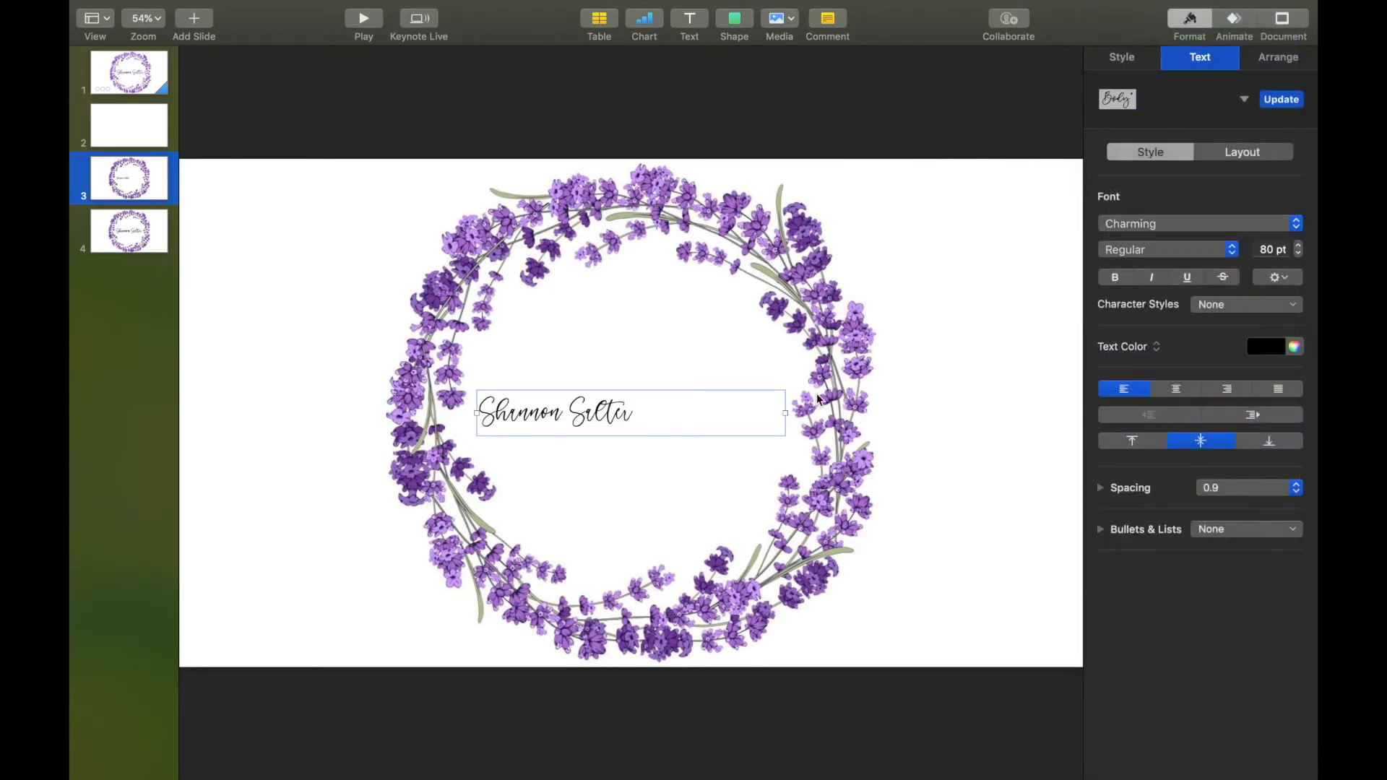
click(1299, 246)
click(1299, 246)
click(1299, 246)
drag(1299, 247, 1299, 246)
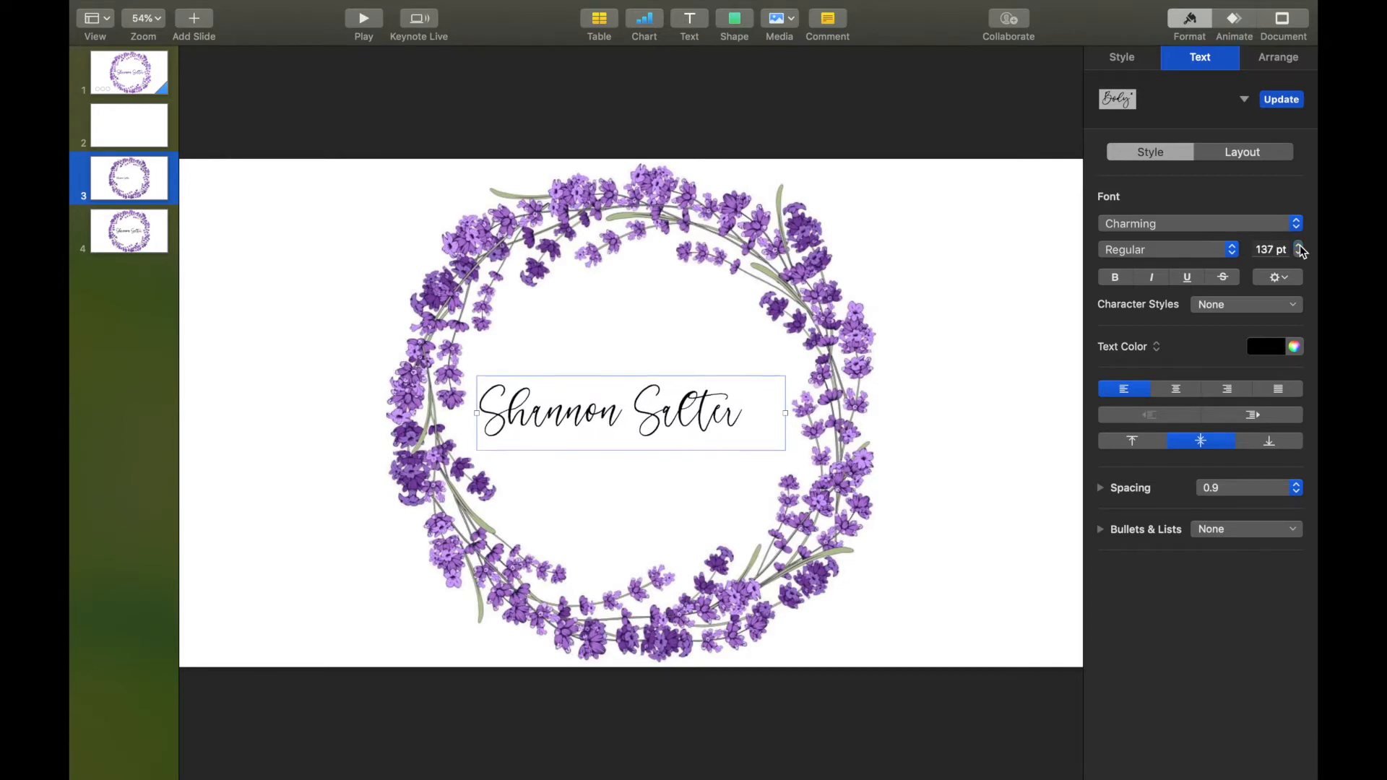
drag(1300, 246, 1300, 247)
Narrow the text box, centre the name in the wreath, and settle on 149 pt.
drag(785, 413, 768, 408)
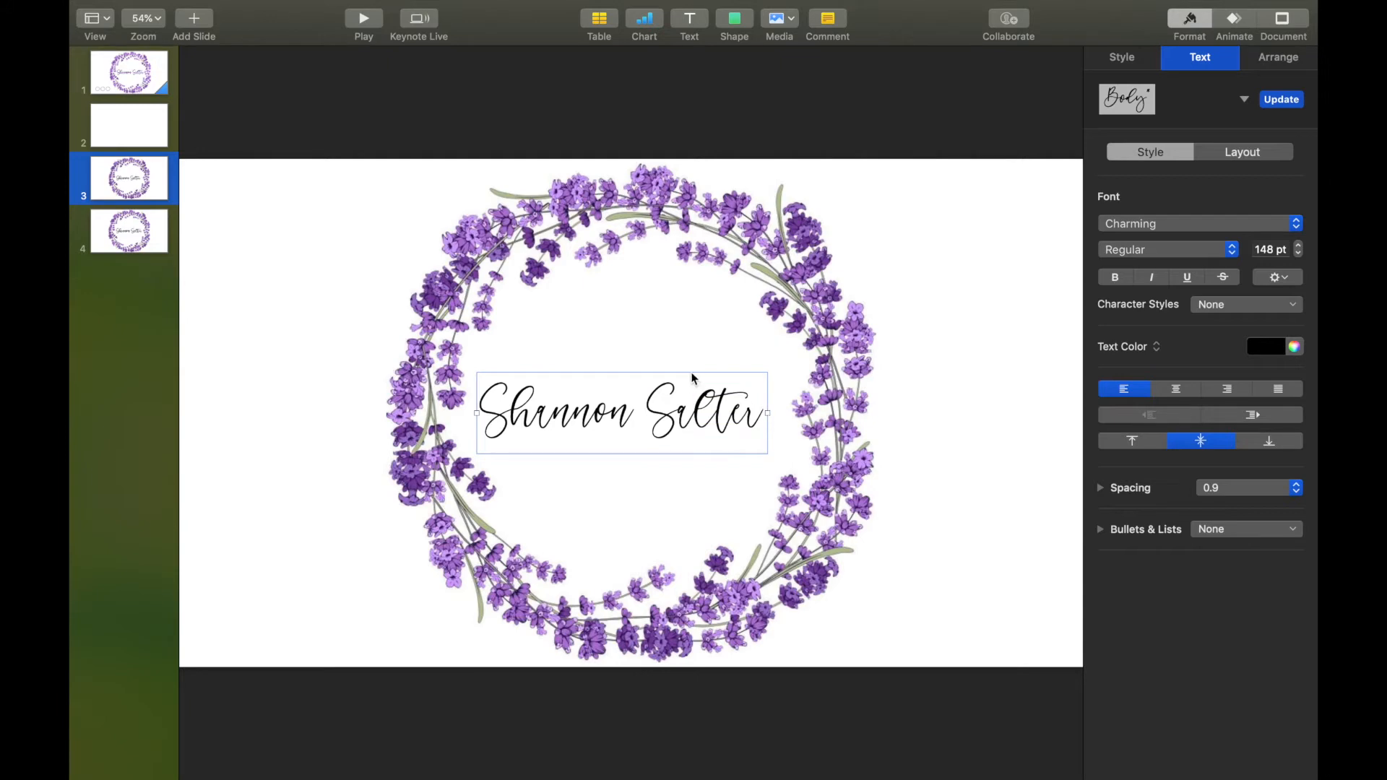
drag(693, 377, 704, 372)
click(1299, 245)
click(1299, 246)
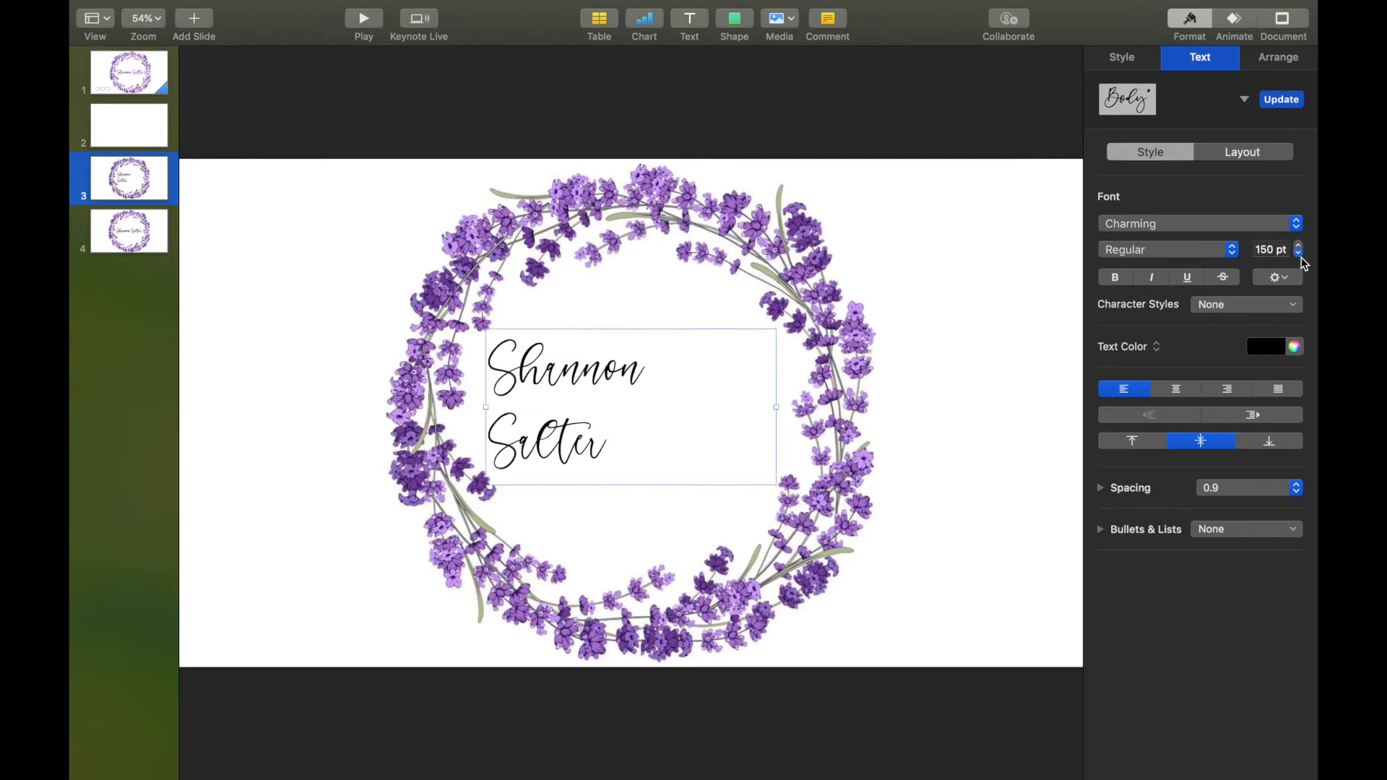
click(1299, 253)
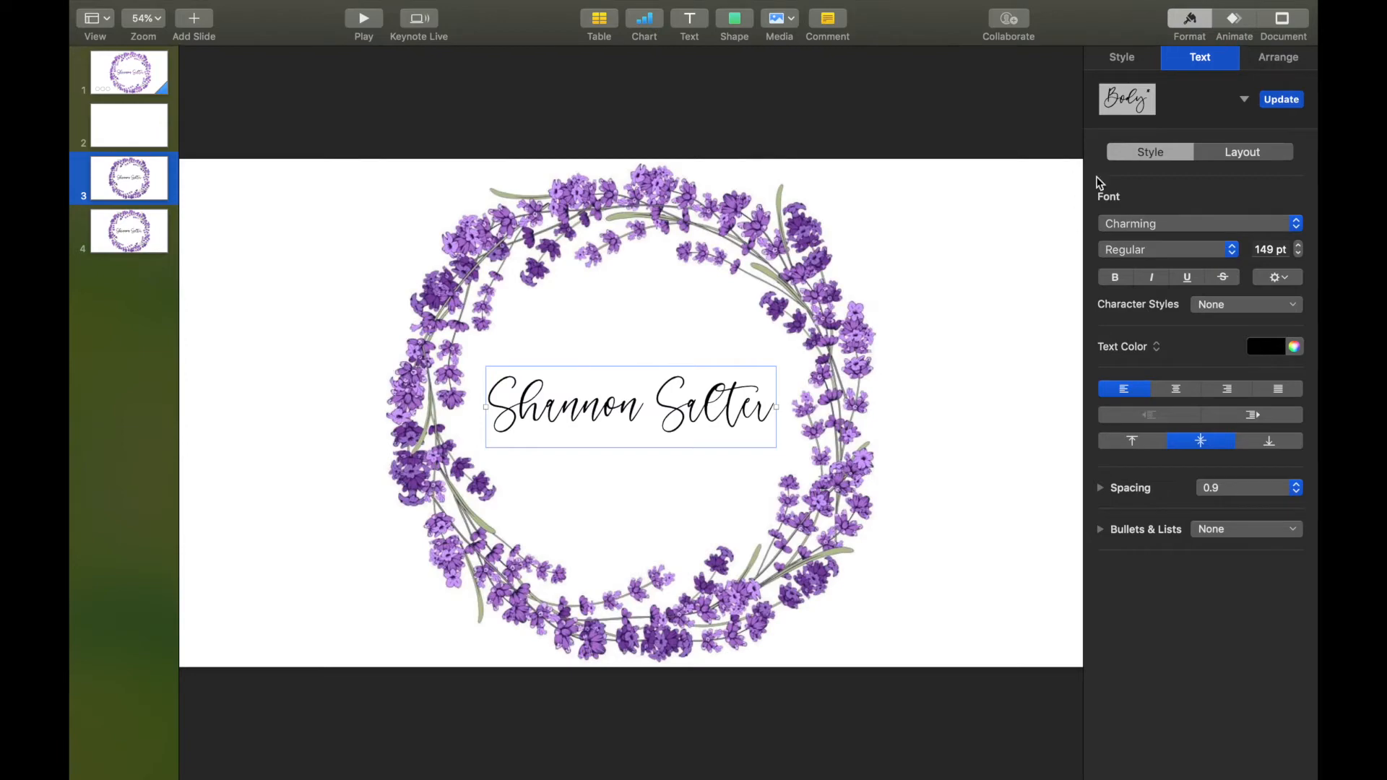
click(1031, 591)
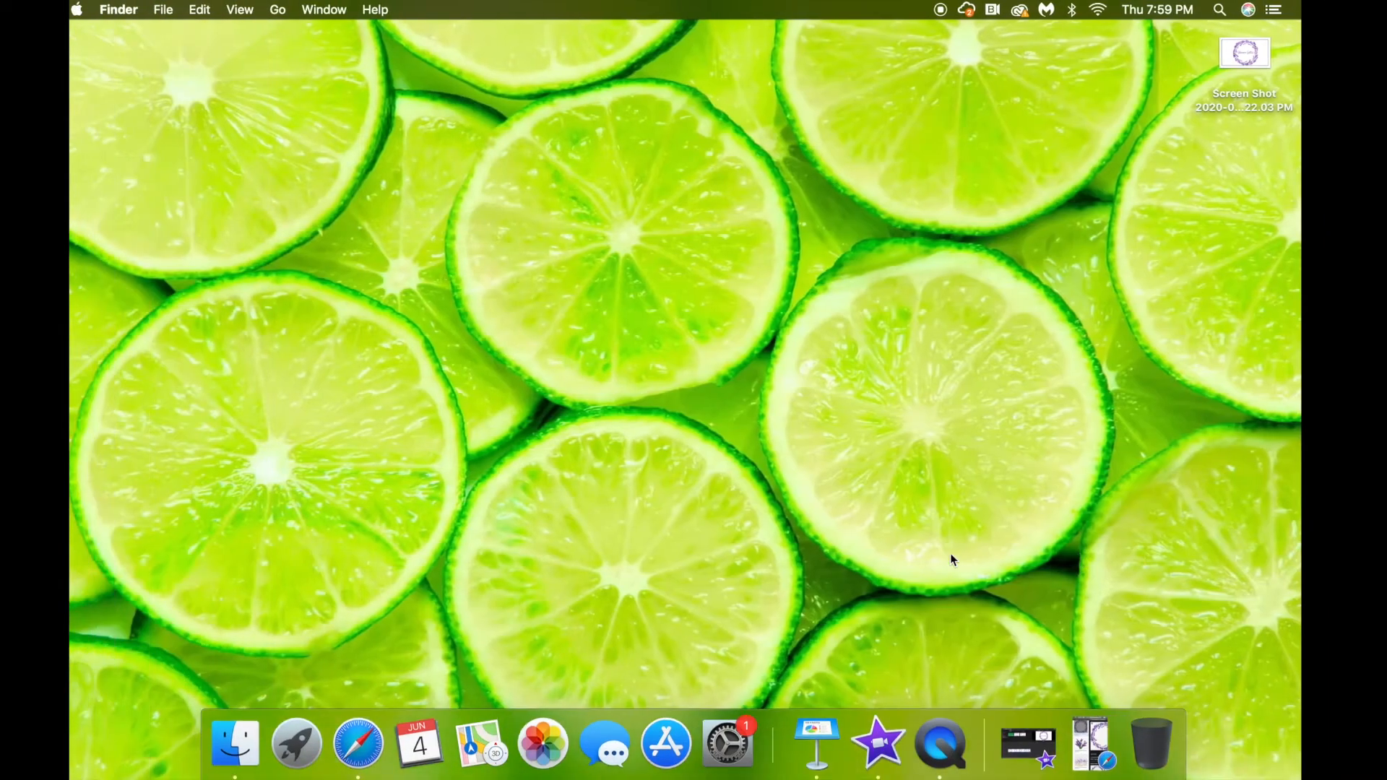
Download Charming by Fikryal studio from DaFont and open Charming.ttf in Font Book.
click(354, 737)
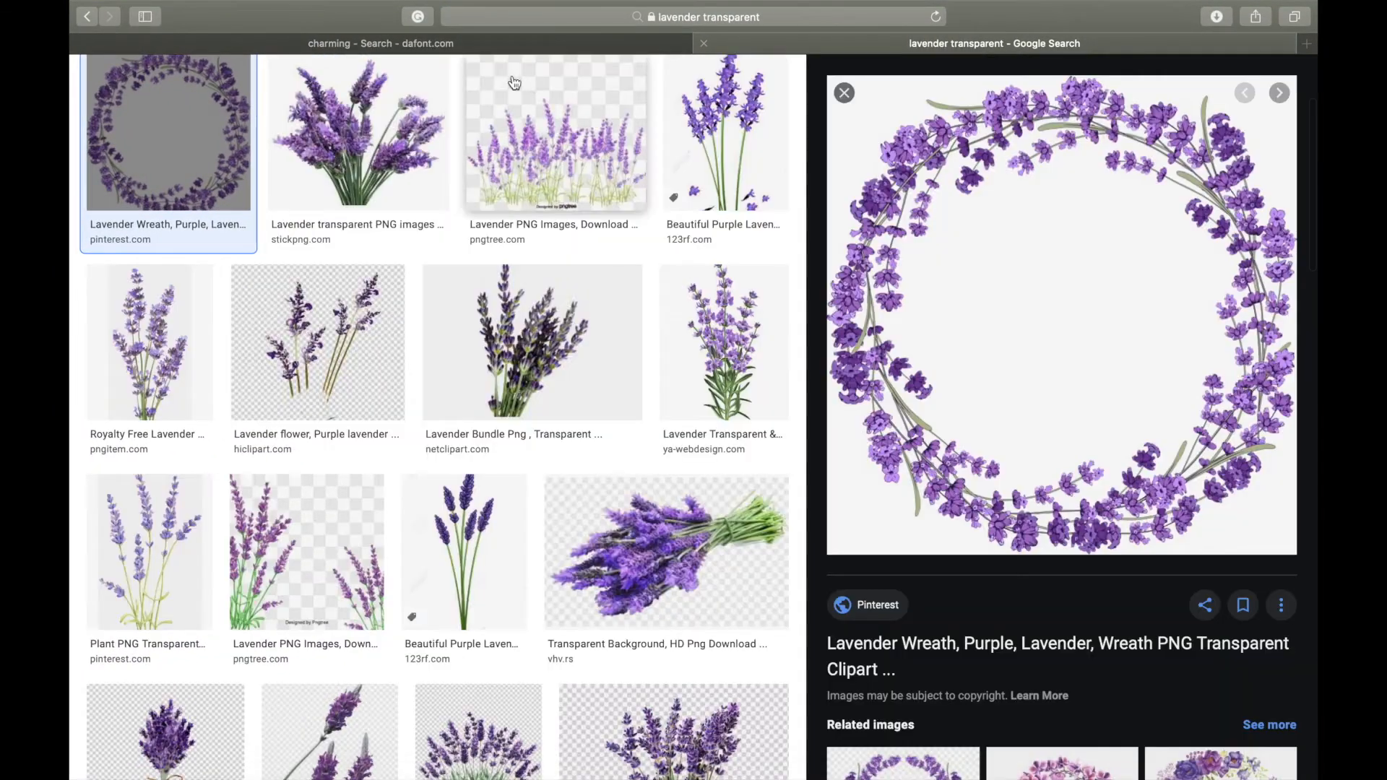
click(505, 44)
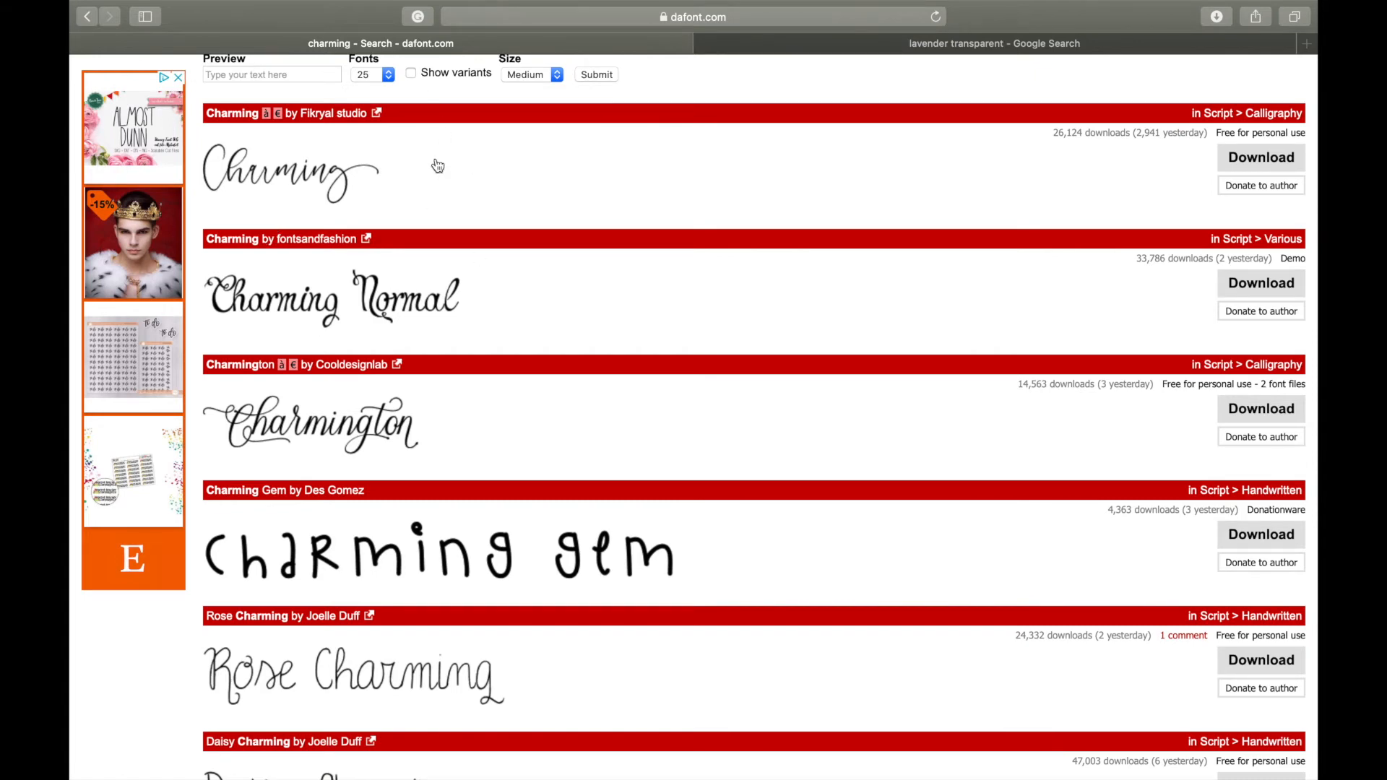
scroll(319, 222, up, 10)
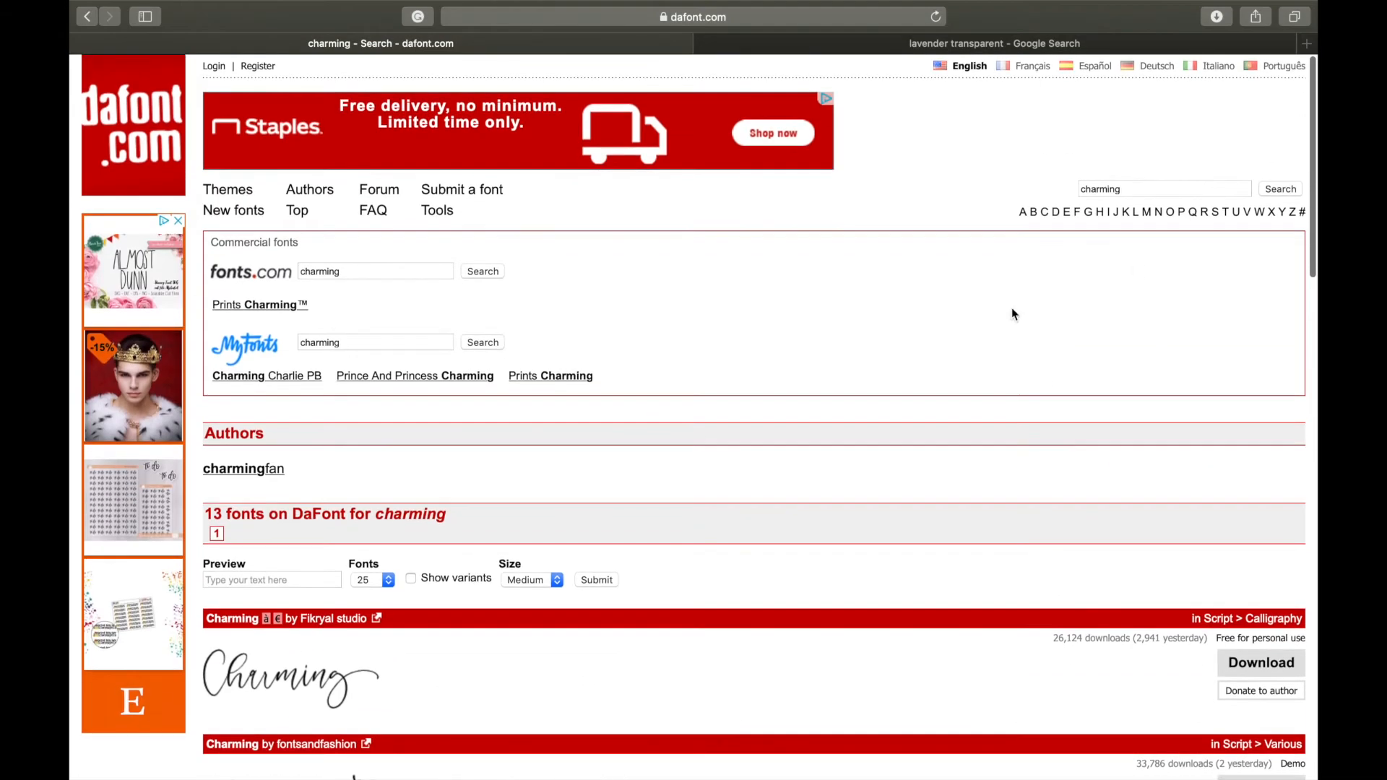
scroll(1062, 298, down, 5)
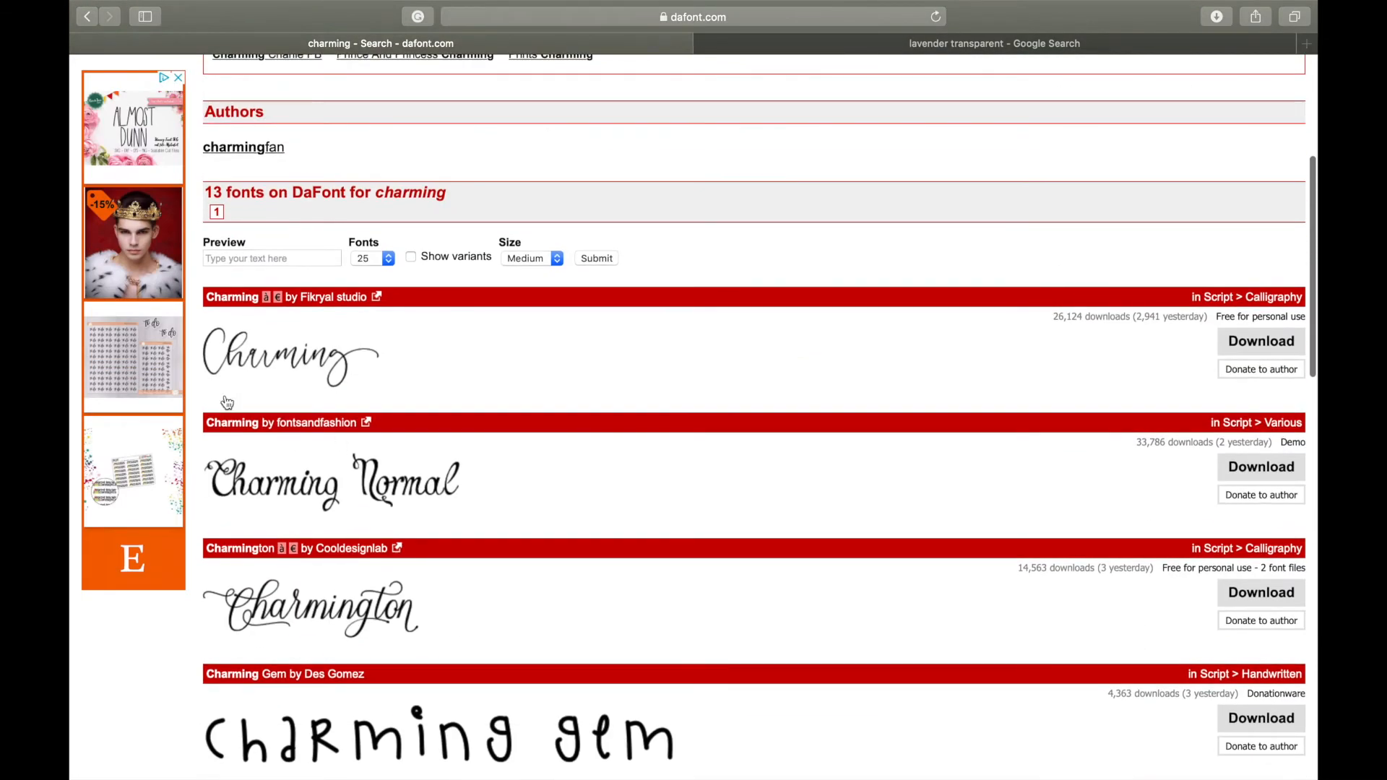
click(1284, 349)
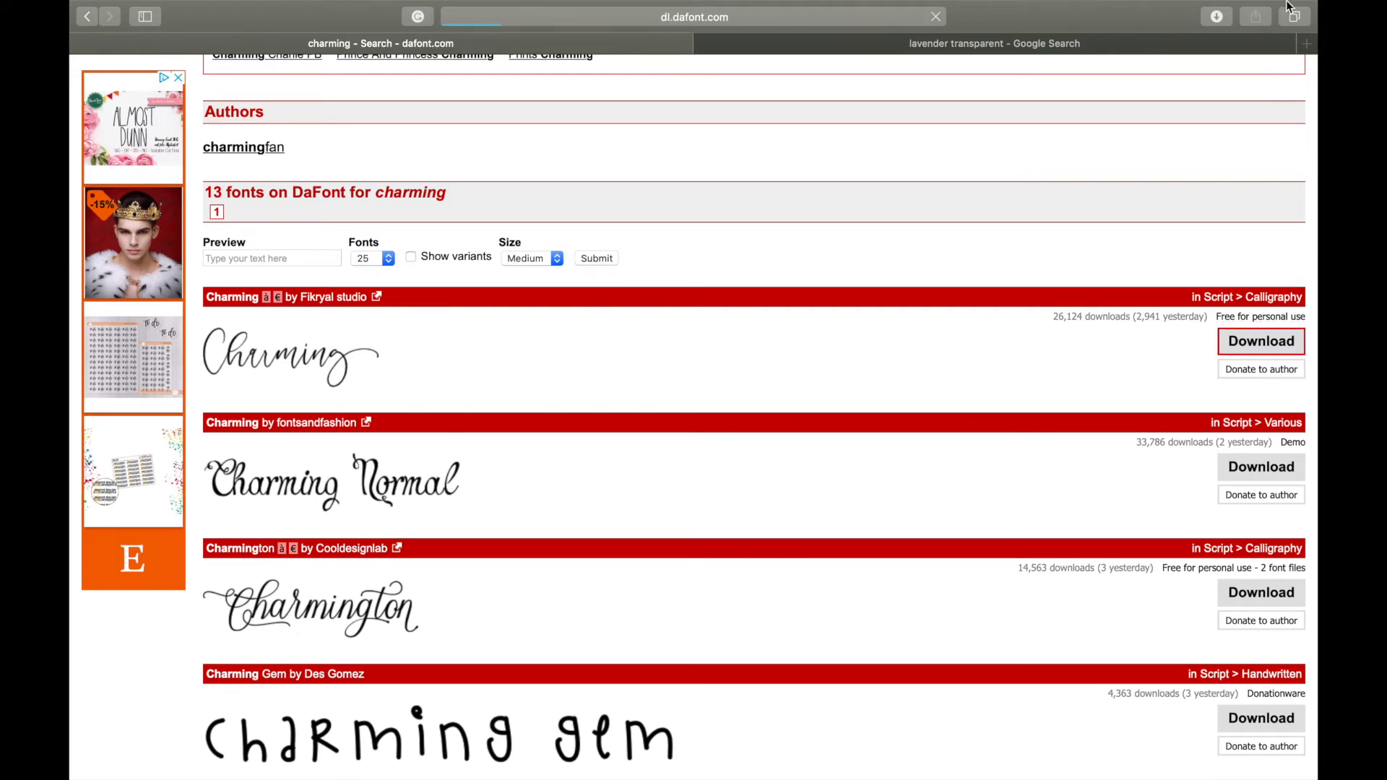
click(1218, 19)
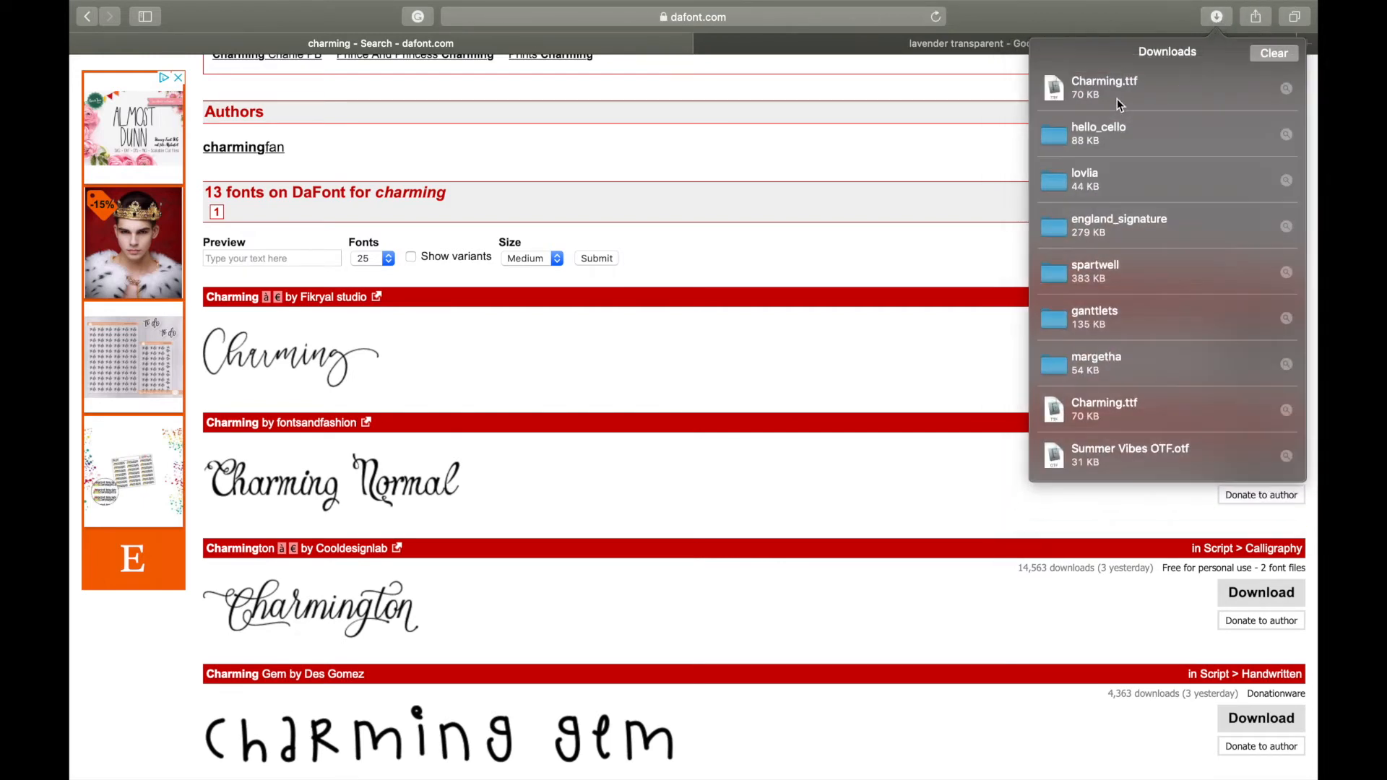
double_click(1117, 95)
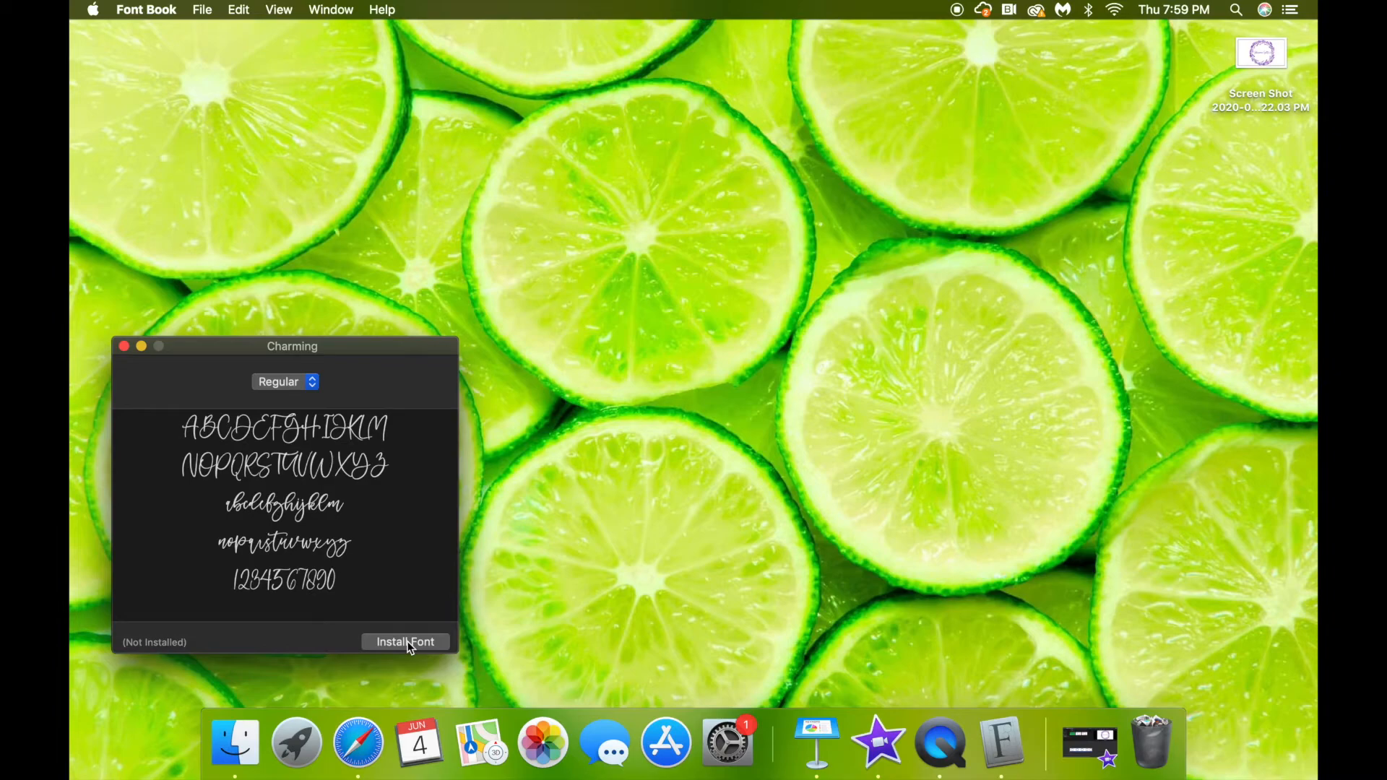
Leave the Font Book preview and return to the Keynote deck on slide 3.
click(358, 742)
key(ctrl+Left)
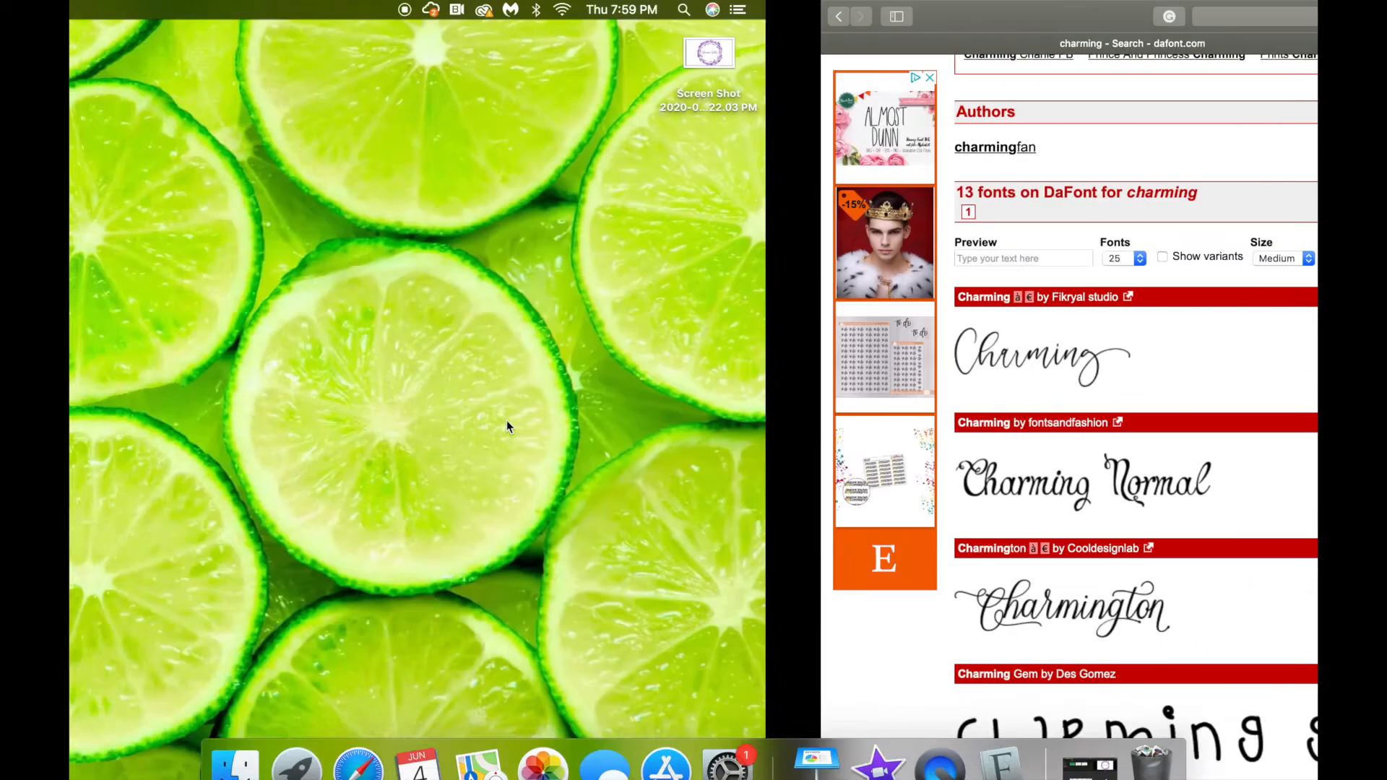
click(798, 744)
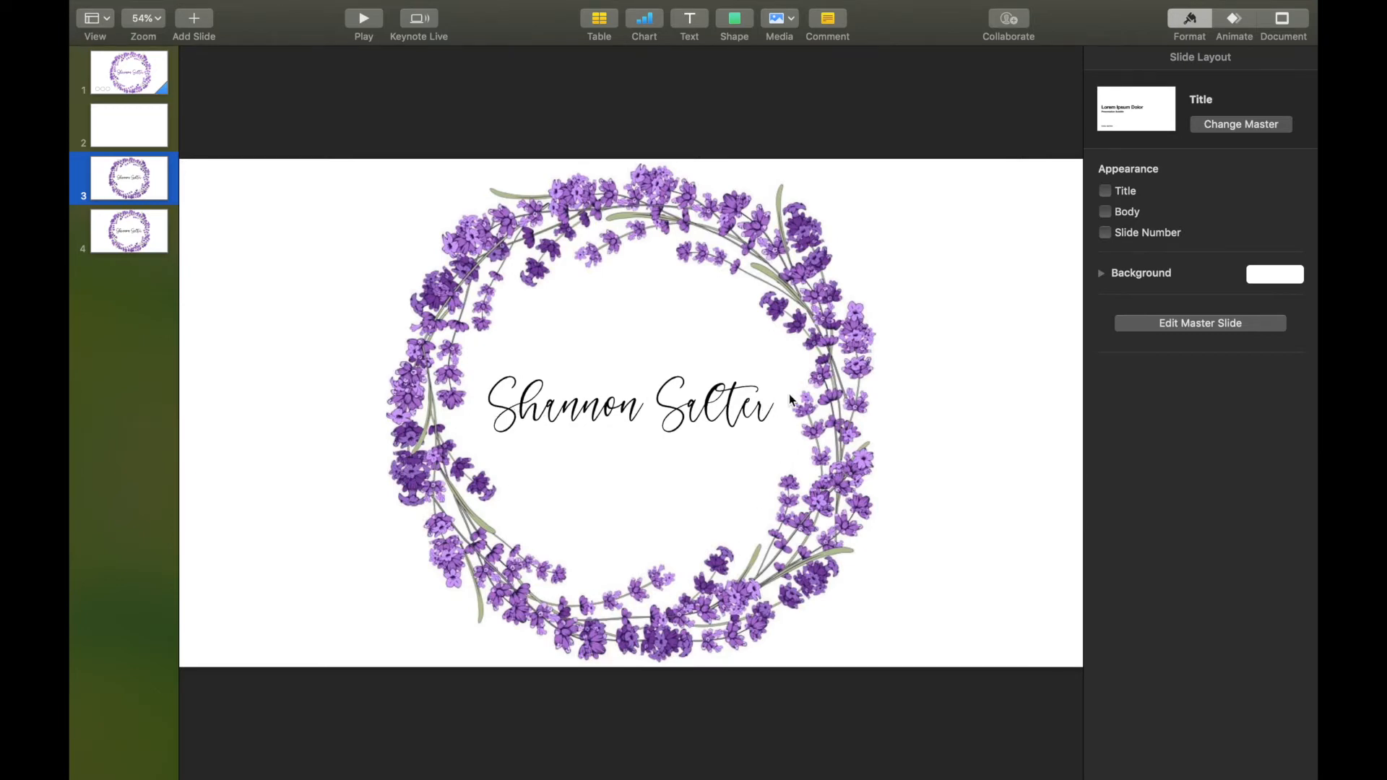
Colour the name deep purple by sampling the lavender wreath with the eyedropper.
click(681, 409)
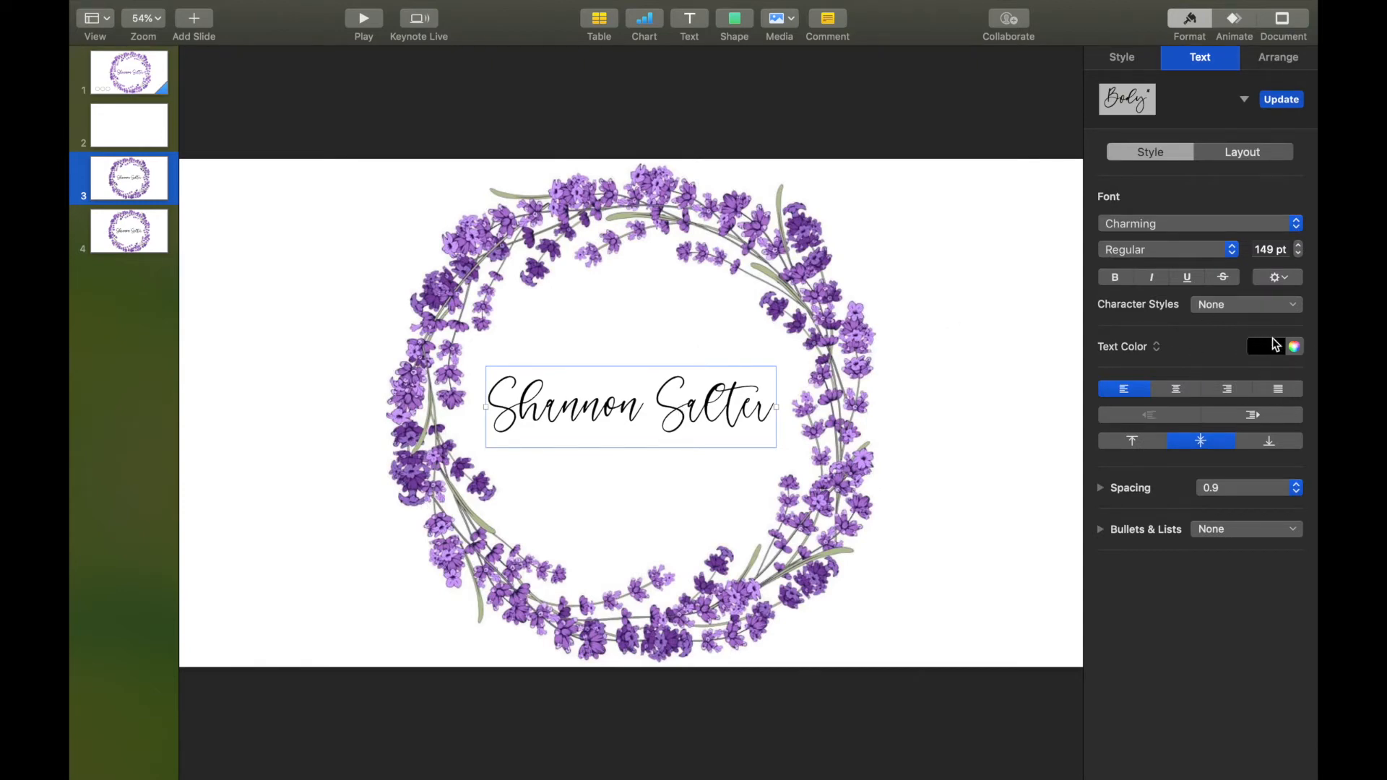
click(1294, 349)
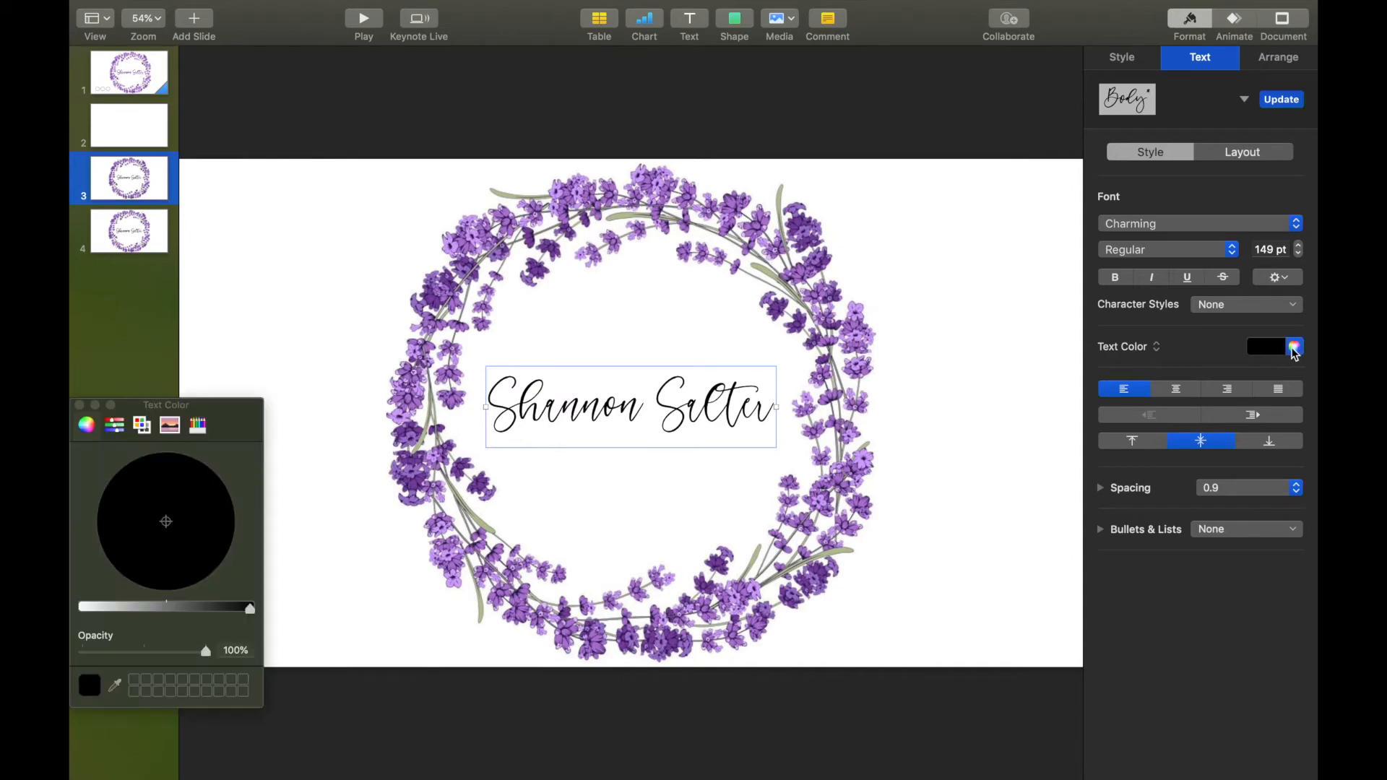
click(114, 685)
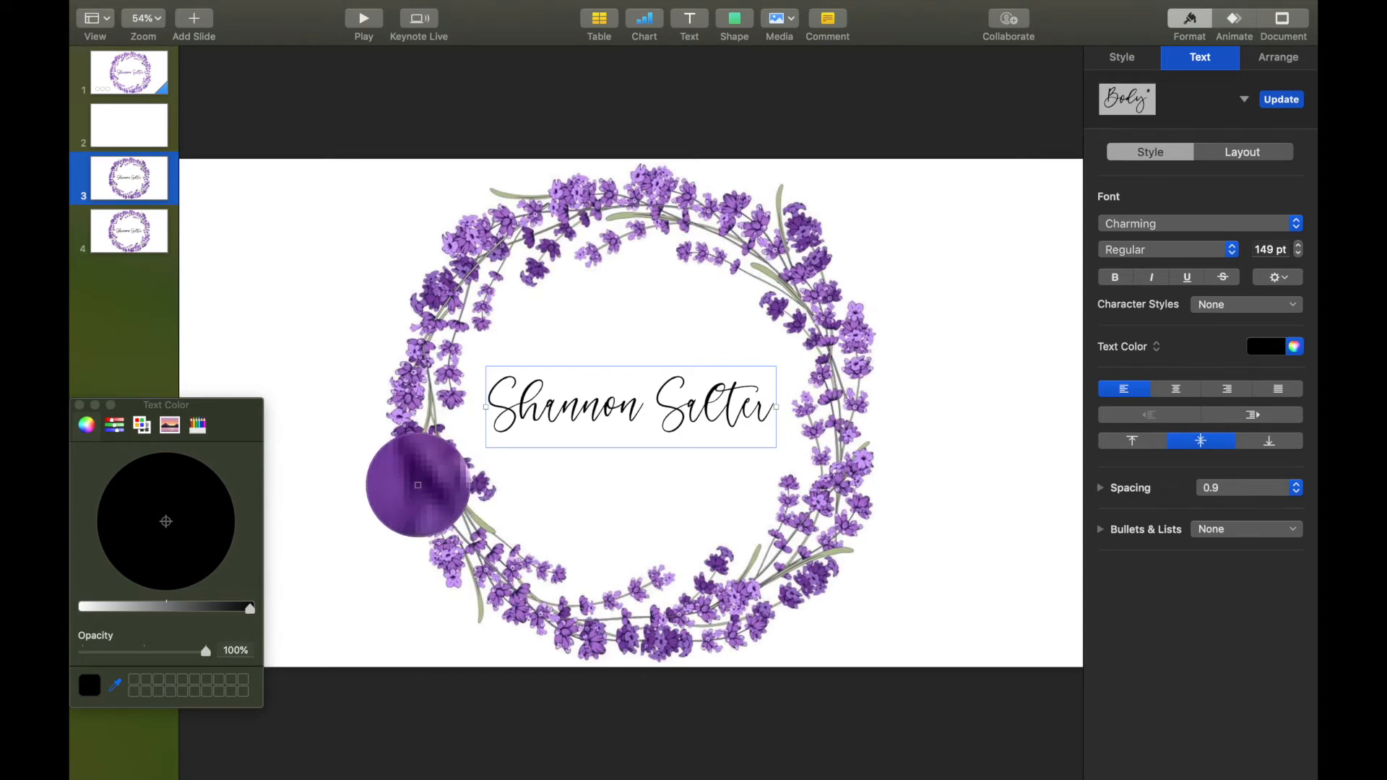
click(418, 485)
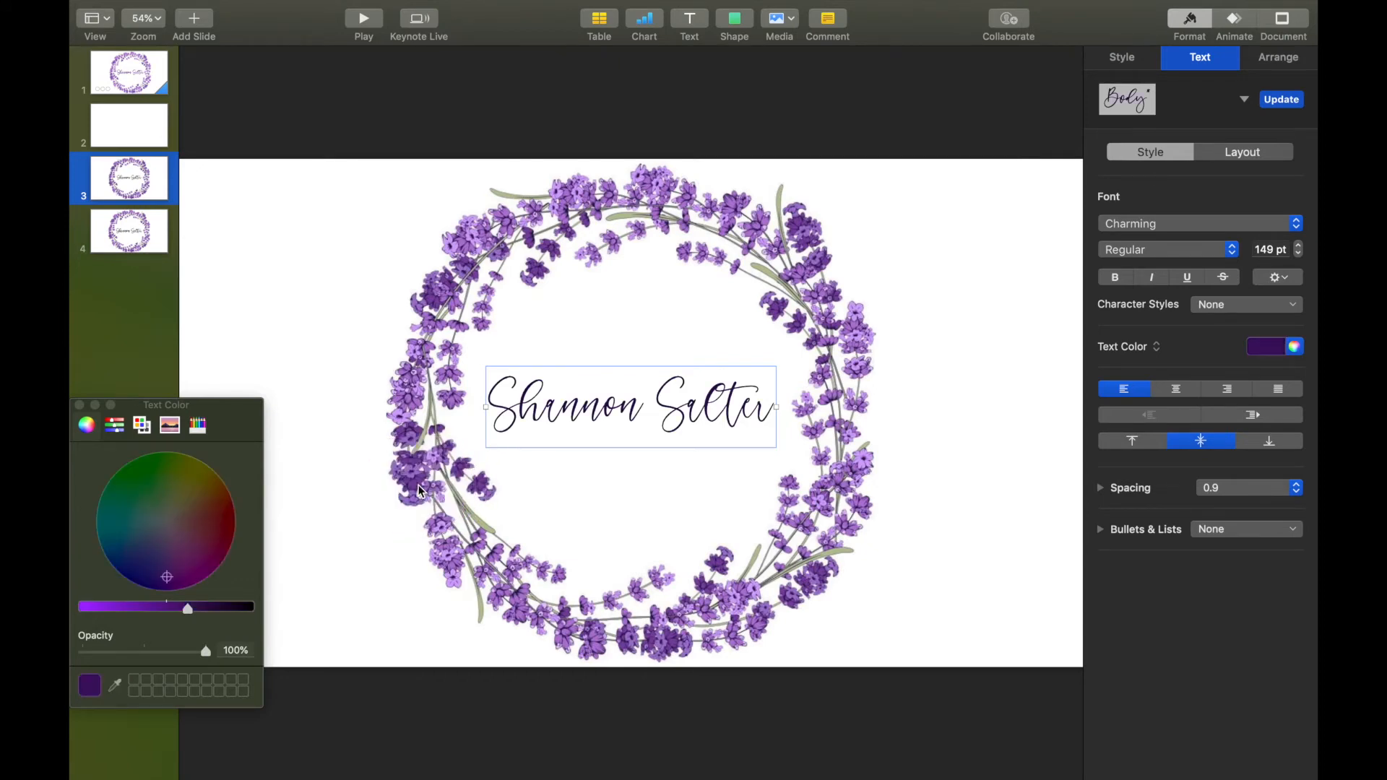
click(497, 726)
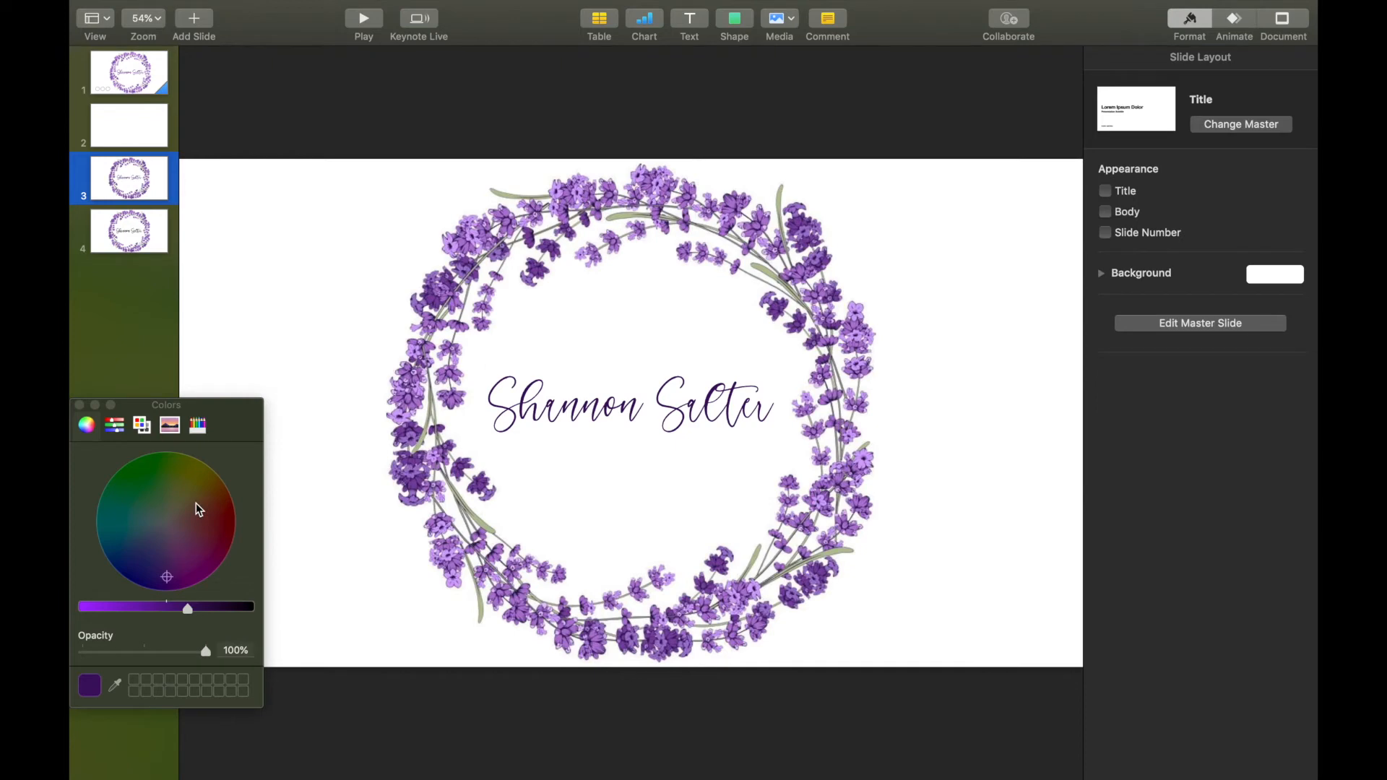
click(80, 406)
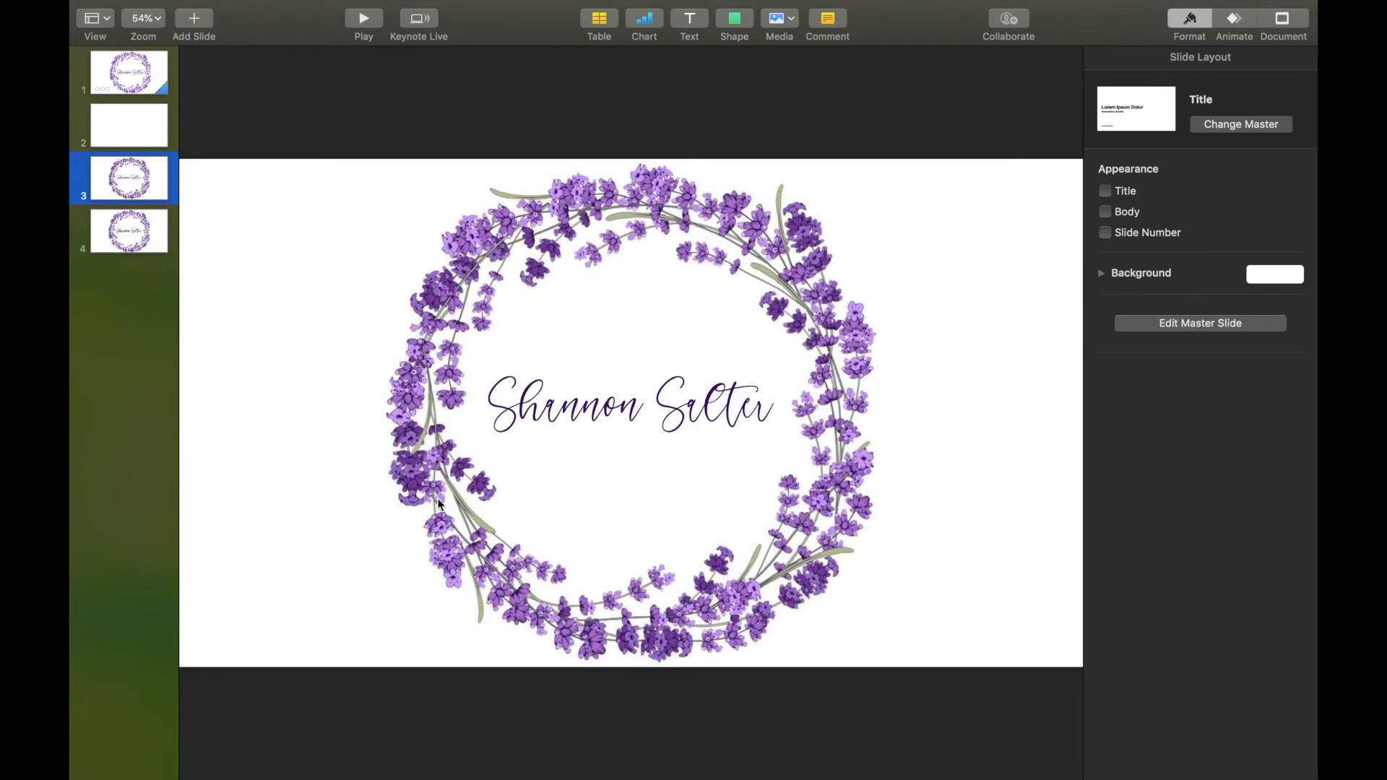
Try the Squish and Fireworks build-ins on the name text, settling on Sparkle.
click(743, 418)
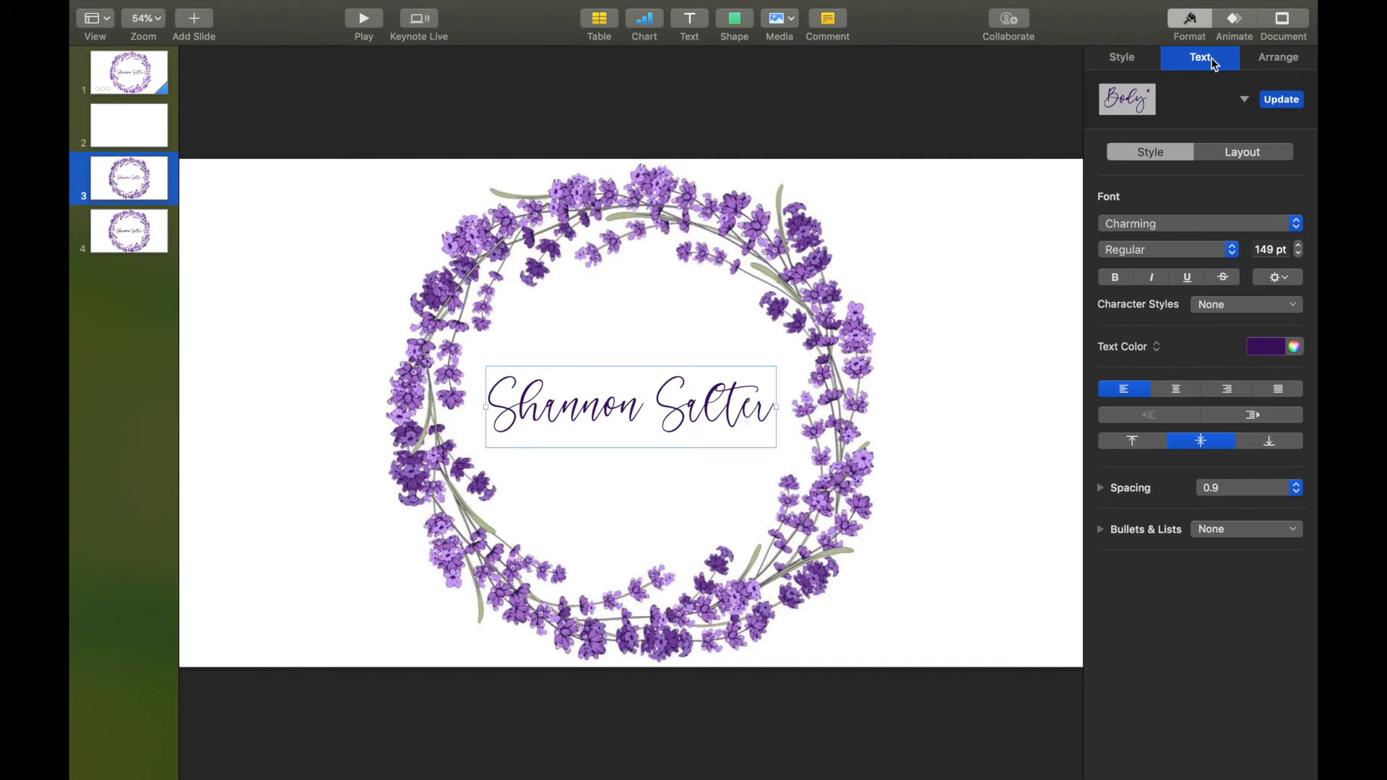
click(1230, 26)
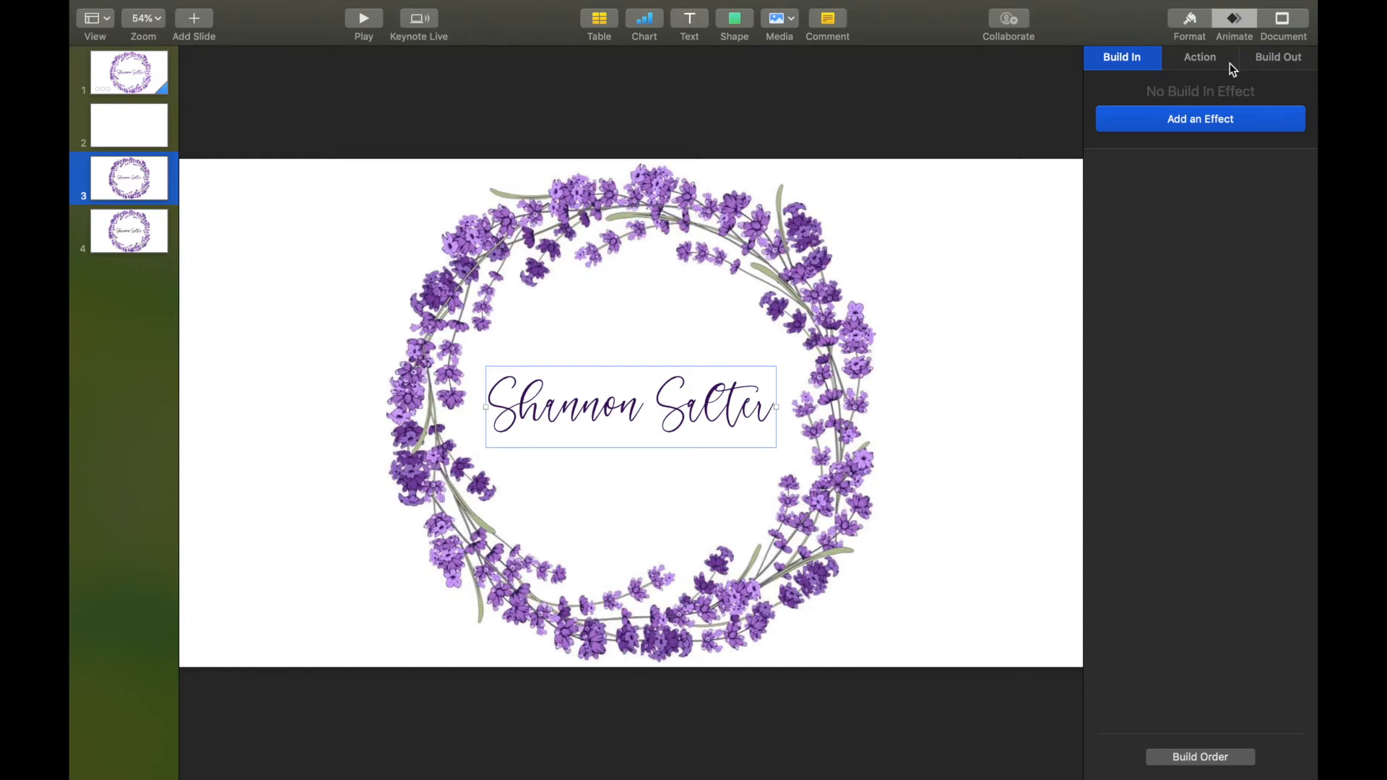
click(1231, 121)
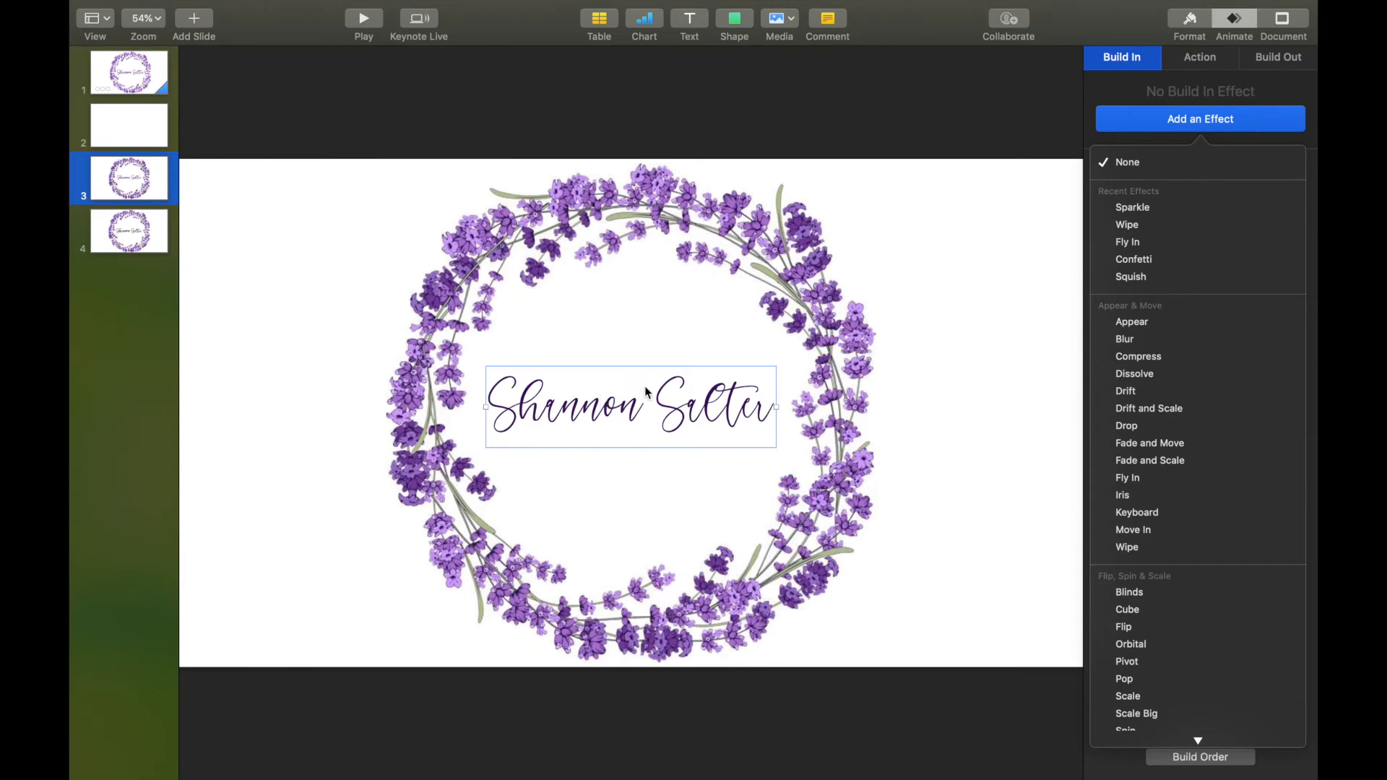
click(1169, 279)
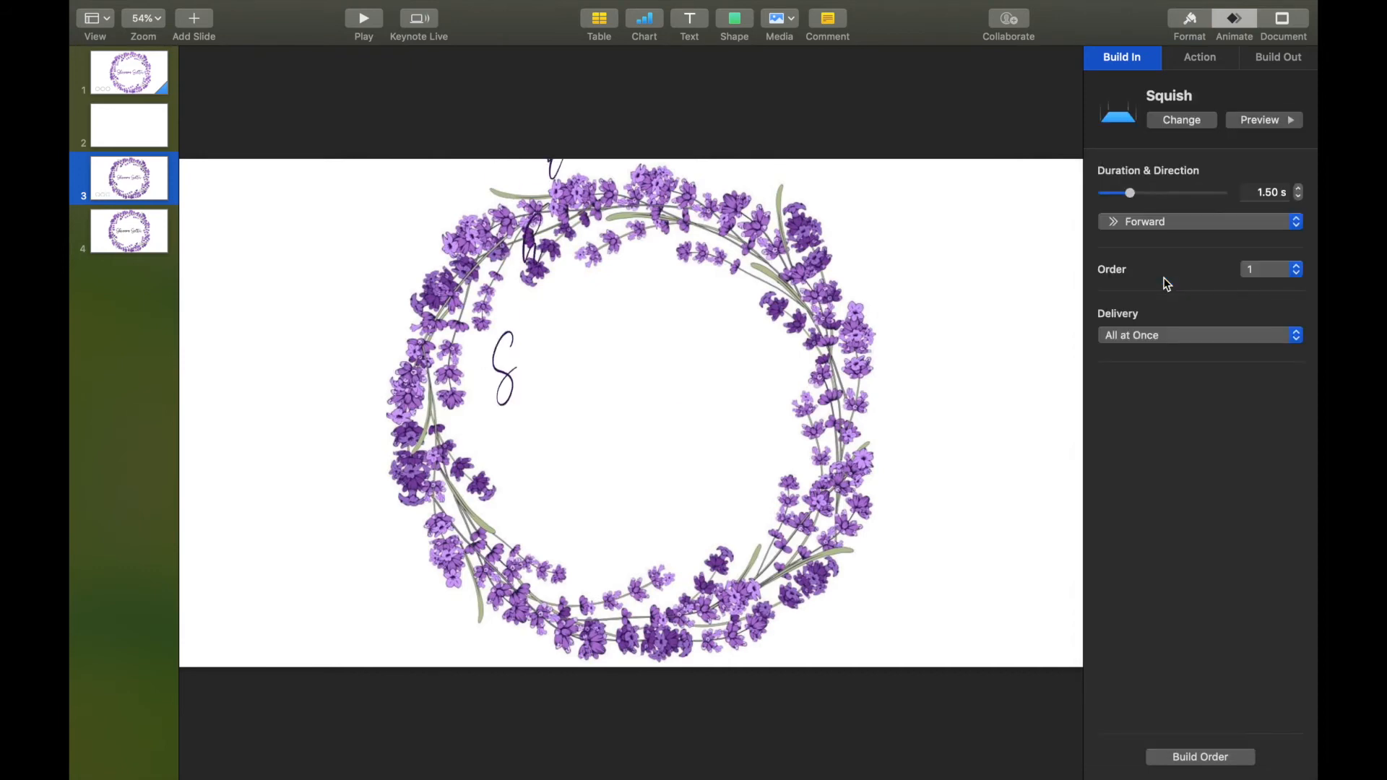
click(1185, 121)
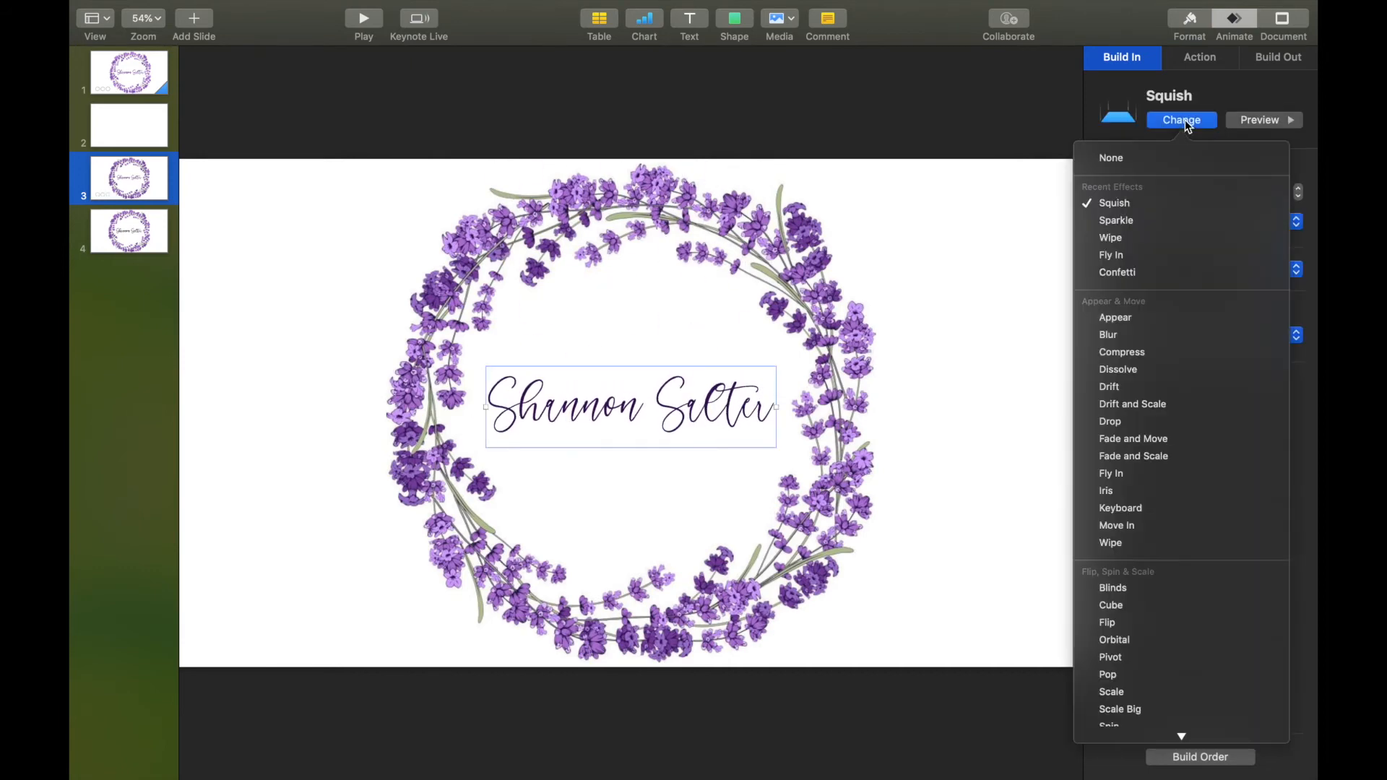
click(1159, 229)
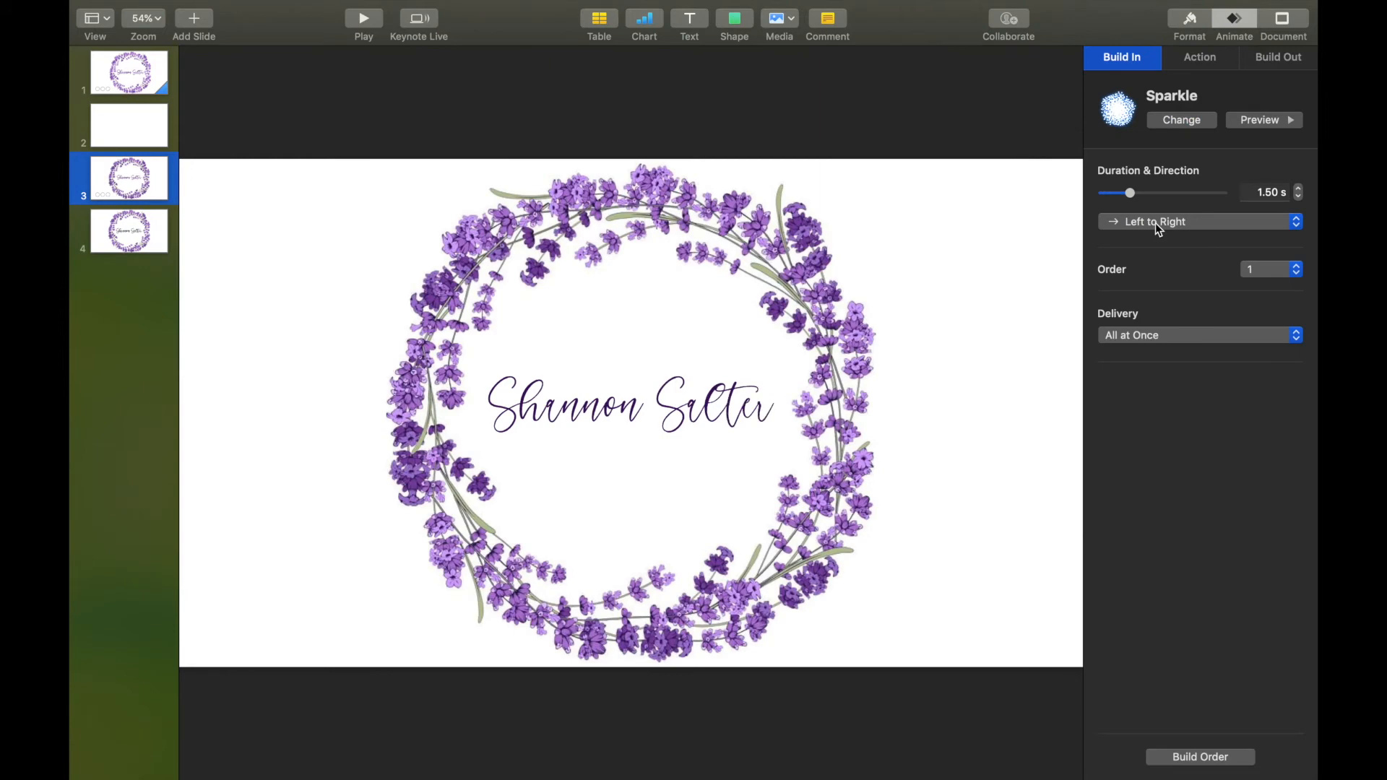
click(1182, 123)
scroll(1142, 473, down, 6)
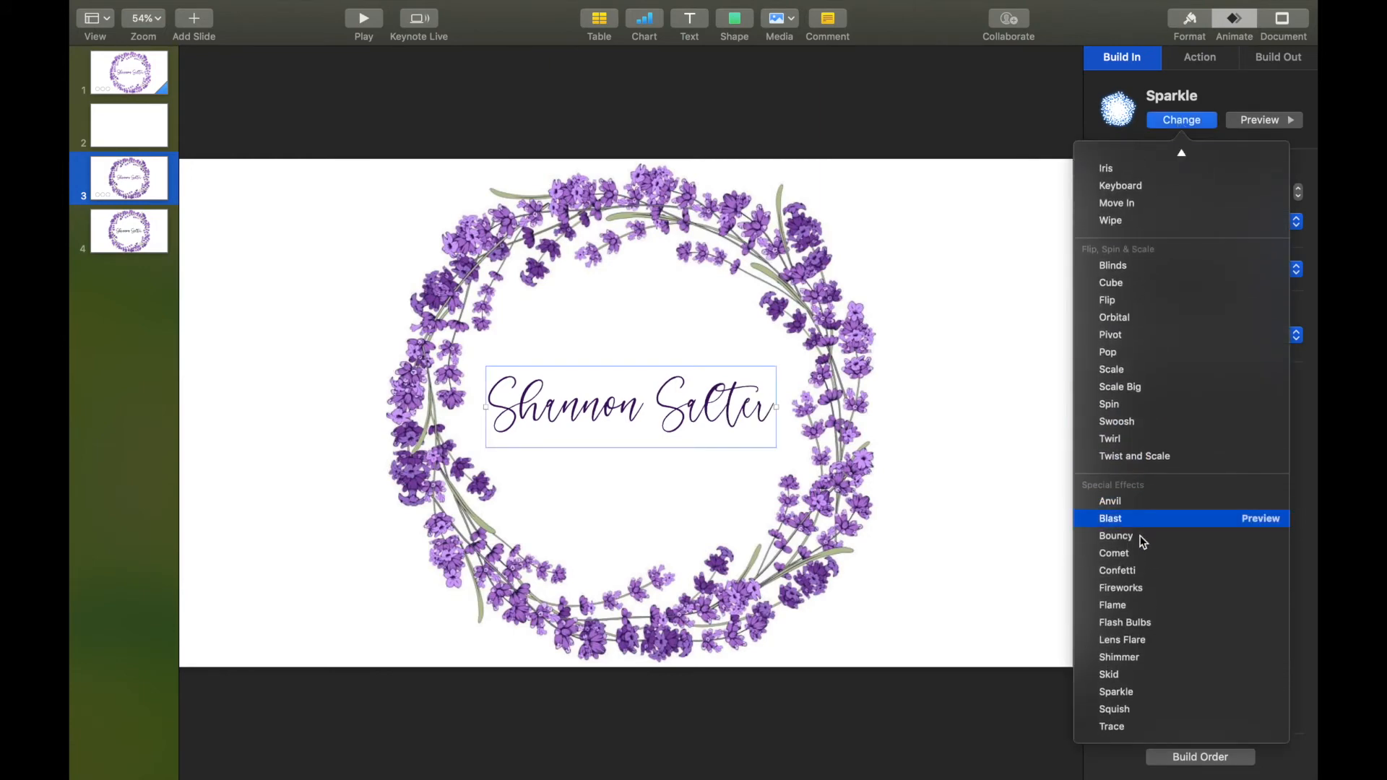
click(1138, 591)
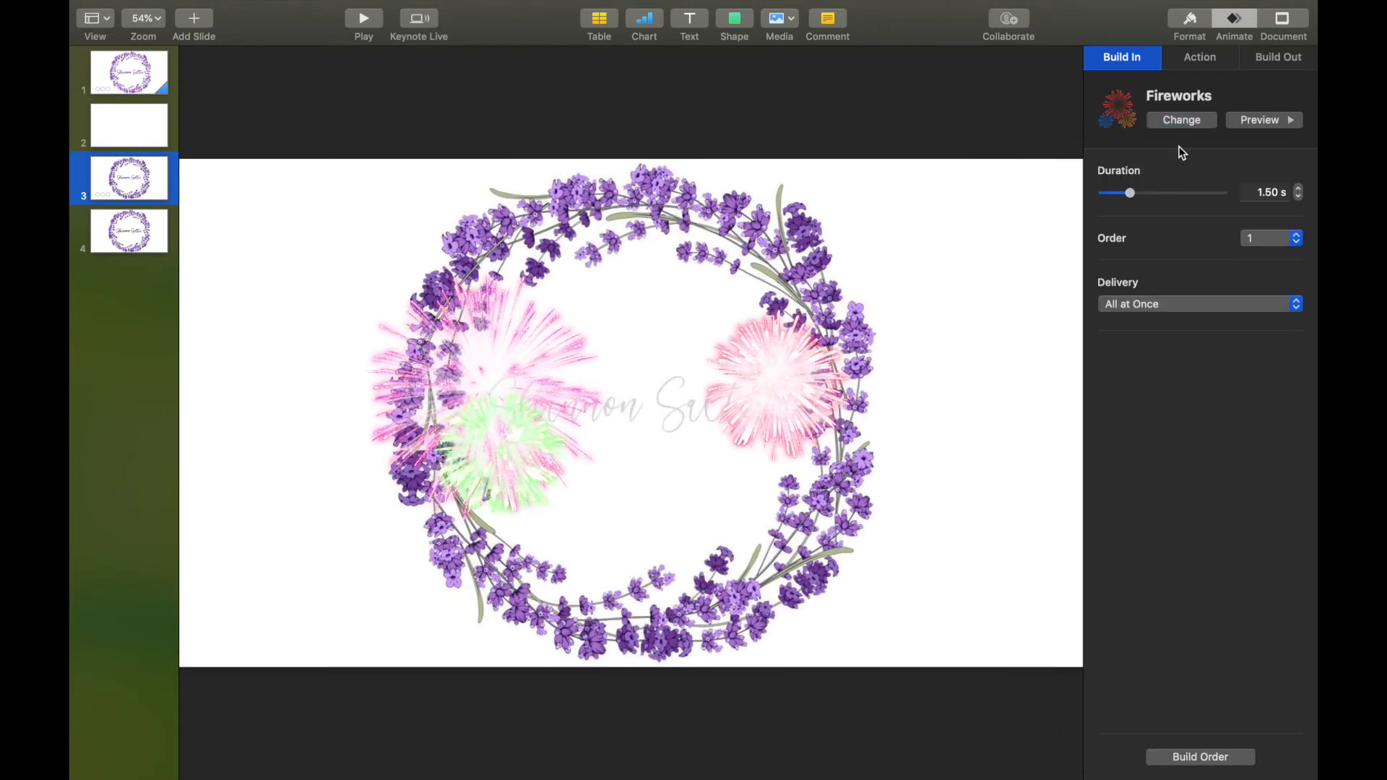
click(1188, 120)
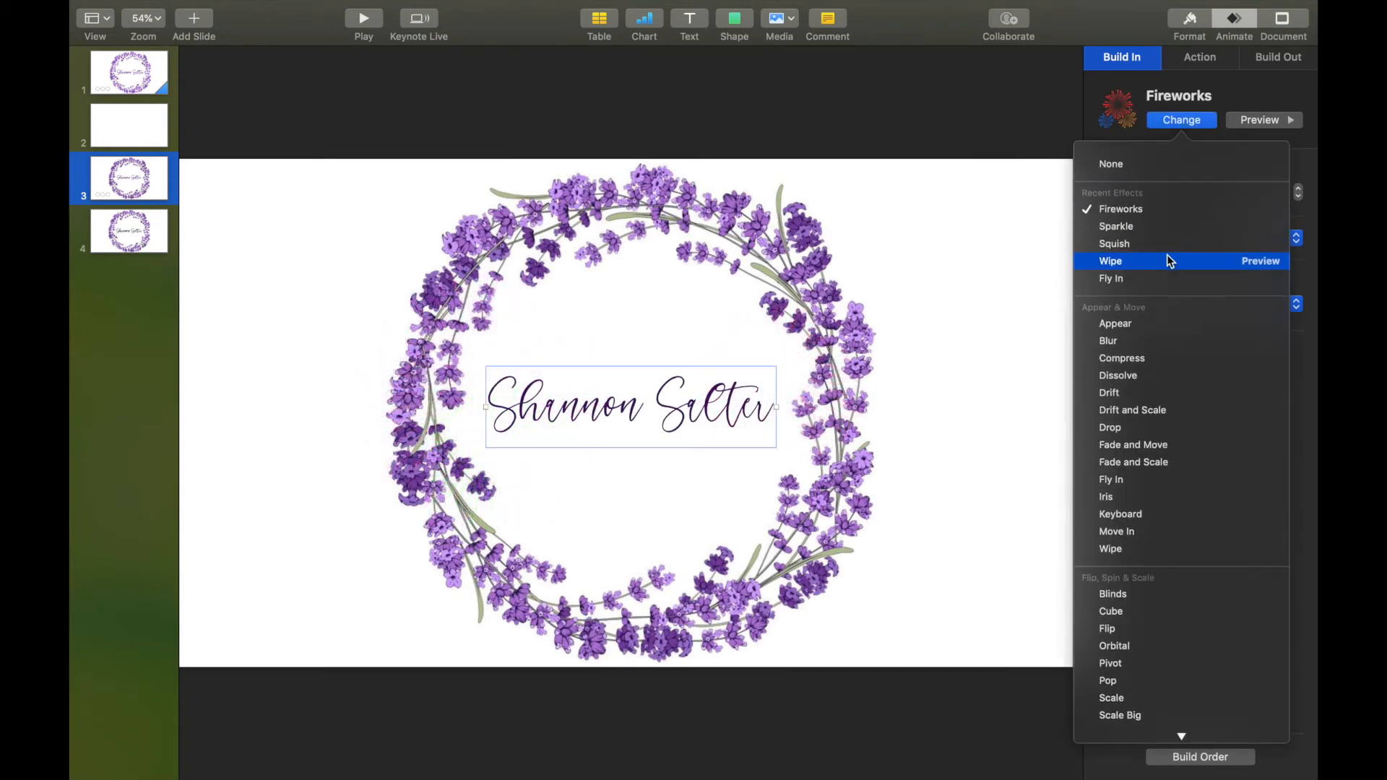
click(1151, 223)
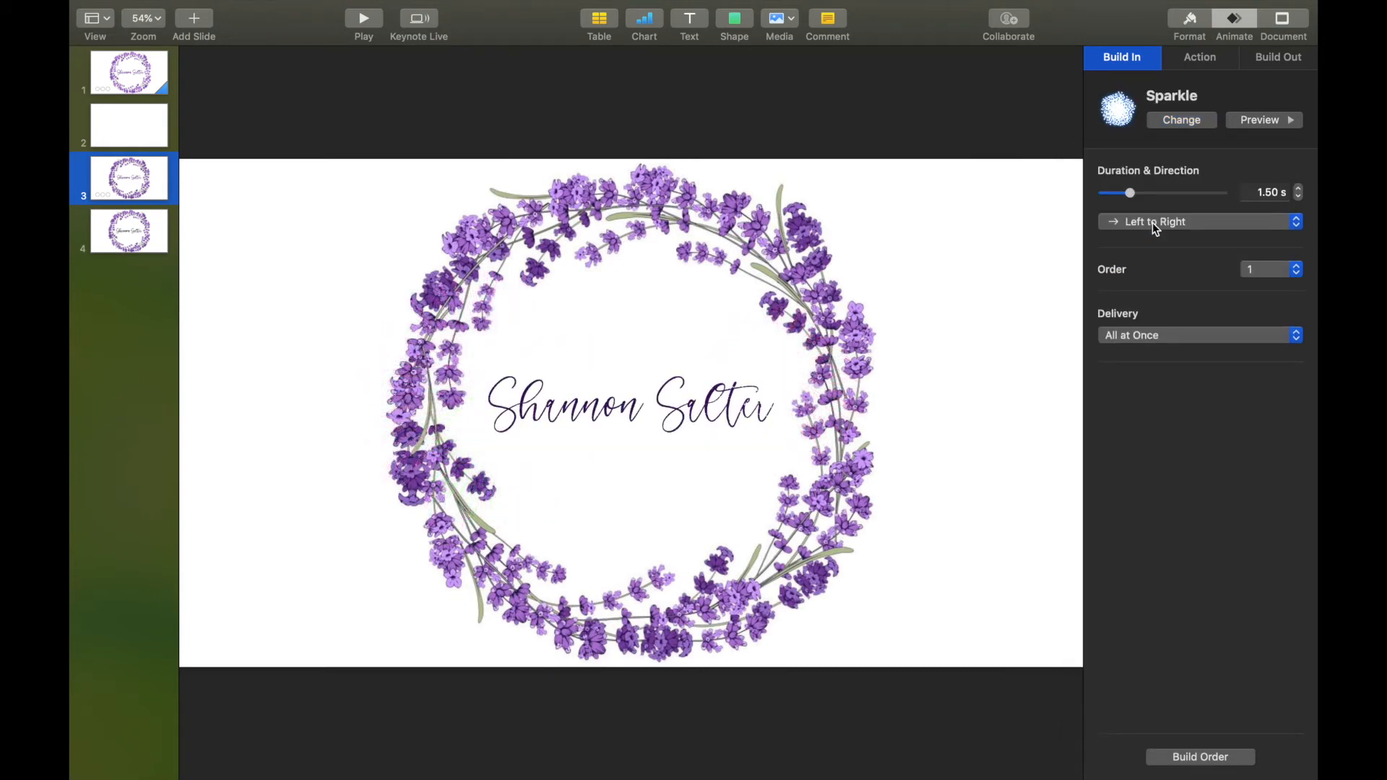
Lengthen the Sparkle build to 2.50 s and preview it in the slideshow.
click(1300, 189)
click(1299, 189)
click(1300, 189)
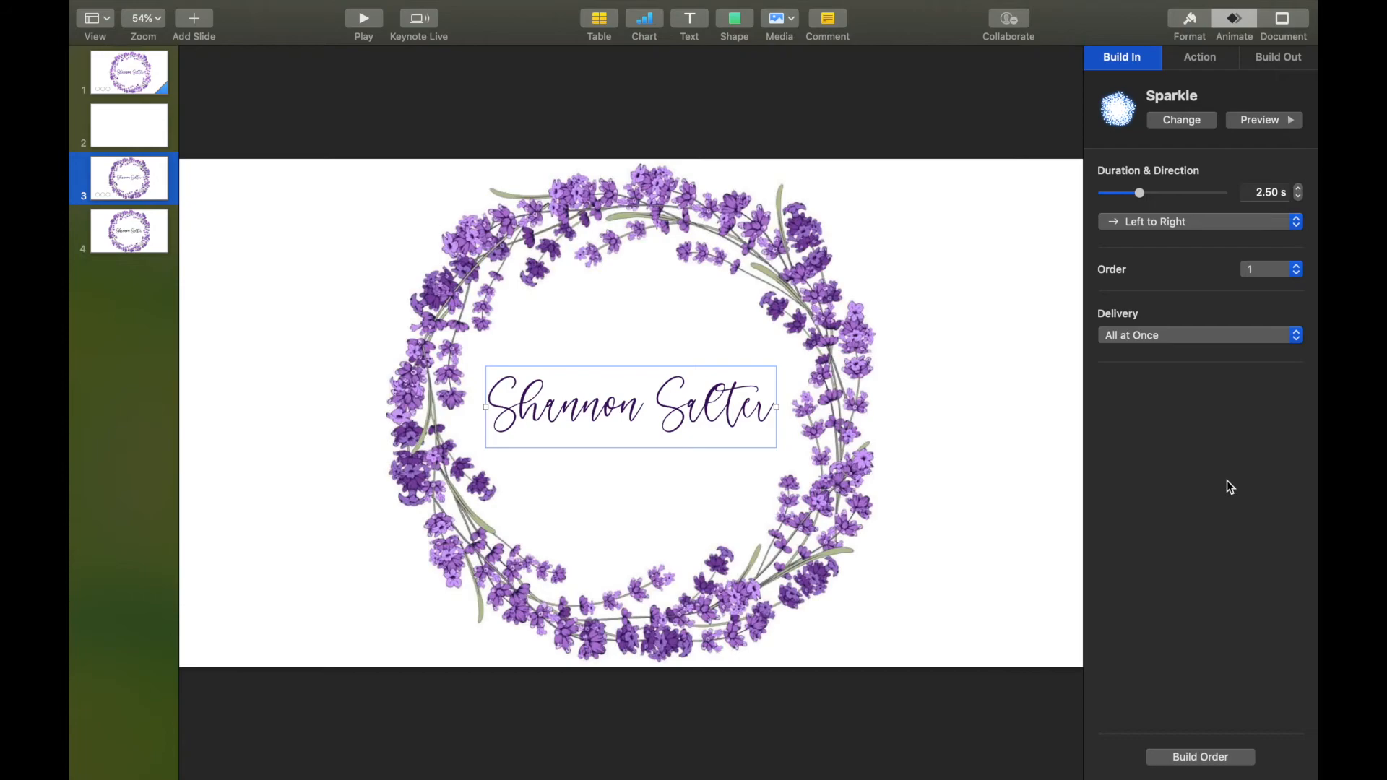
click(362, 22)
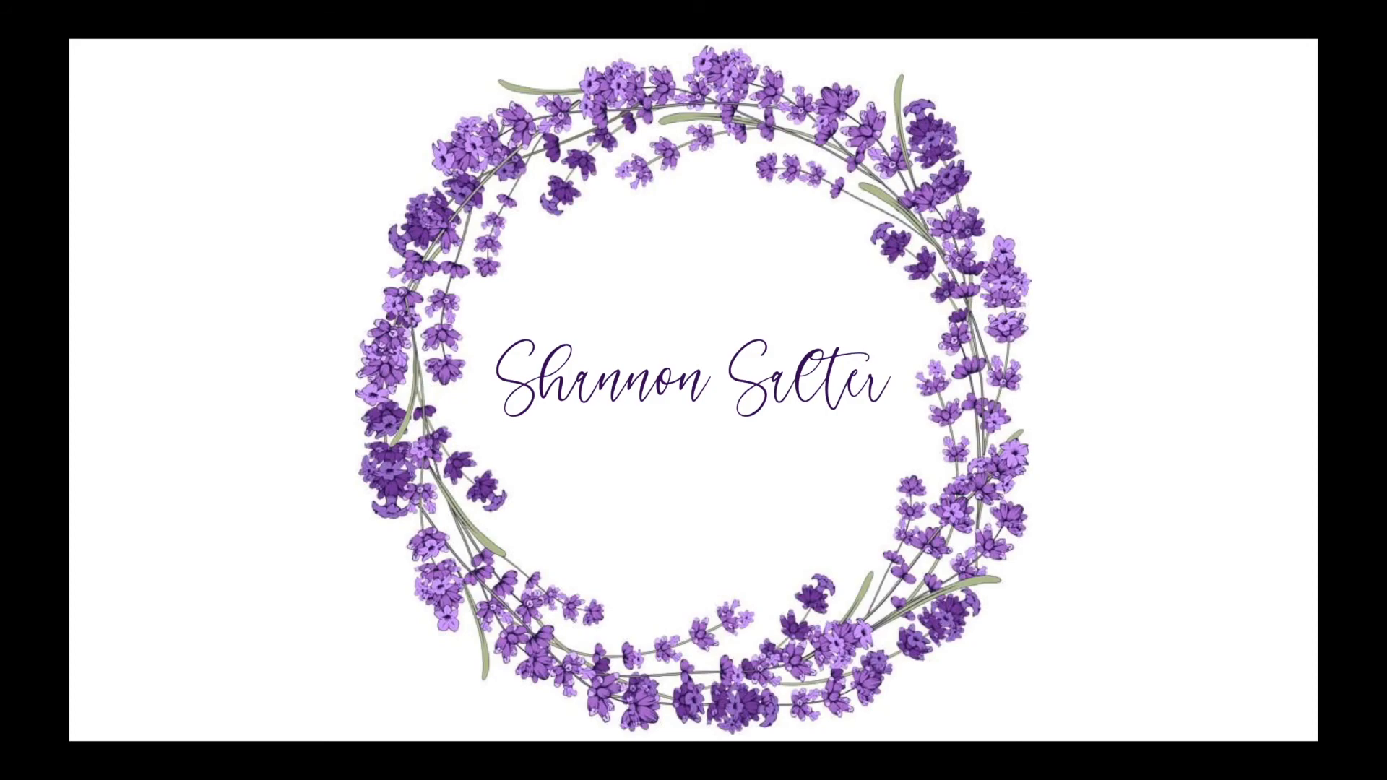
key(Escape)
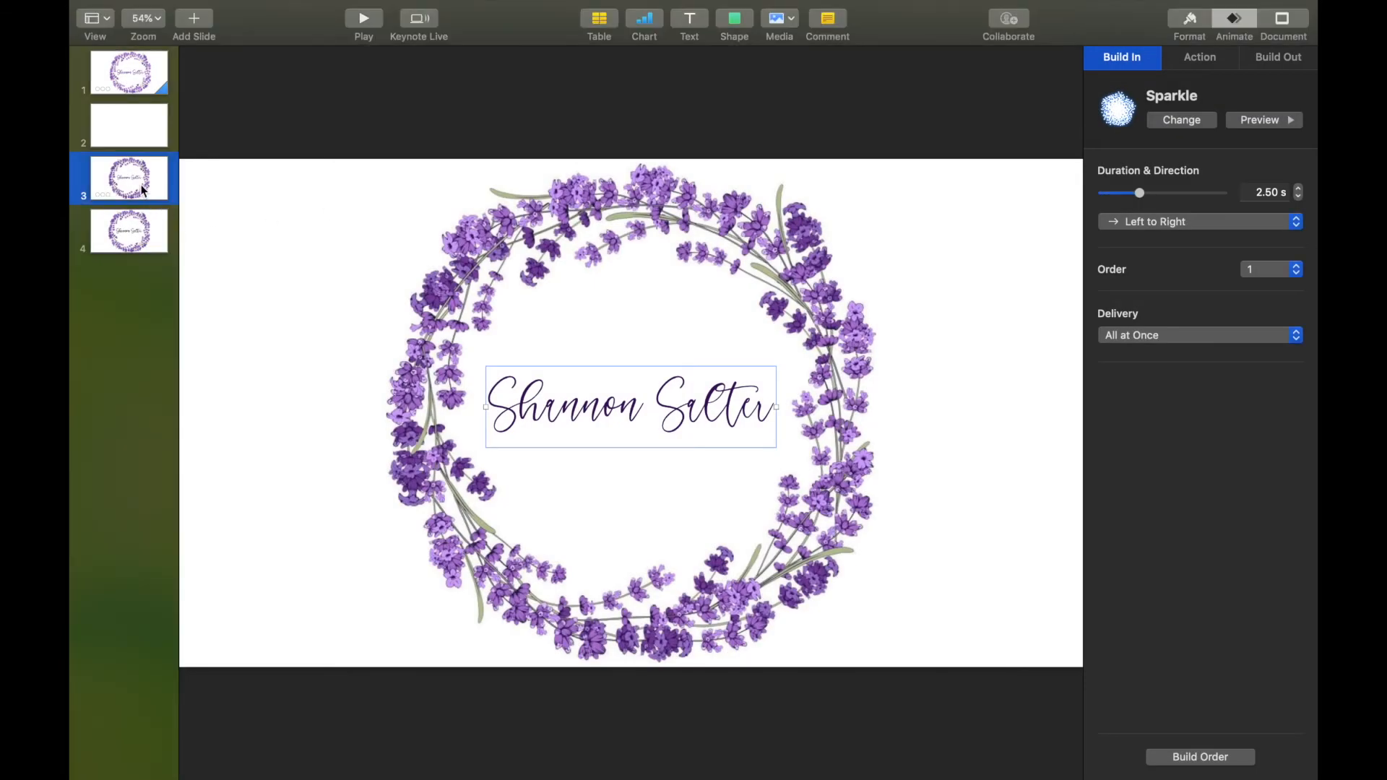
Delete slide 4, the blank slide and the second slide, leaving only the wreath slide.
click(142, 252)
right_click(147, 176)
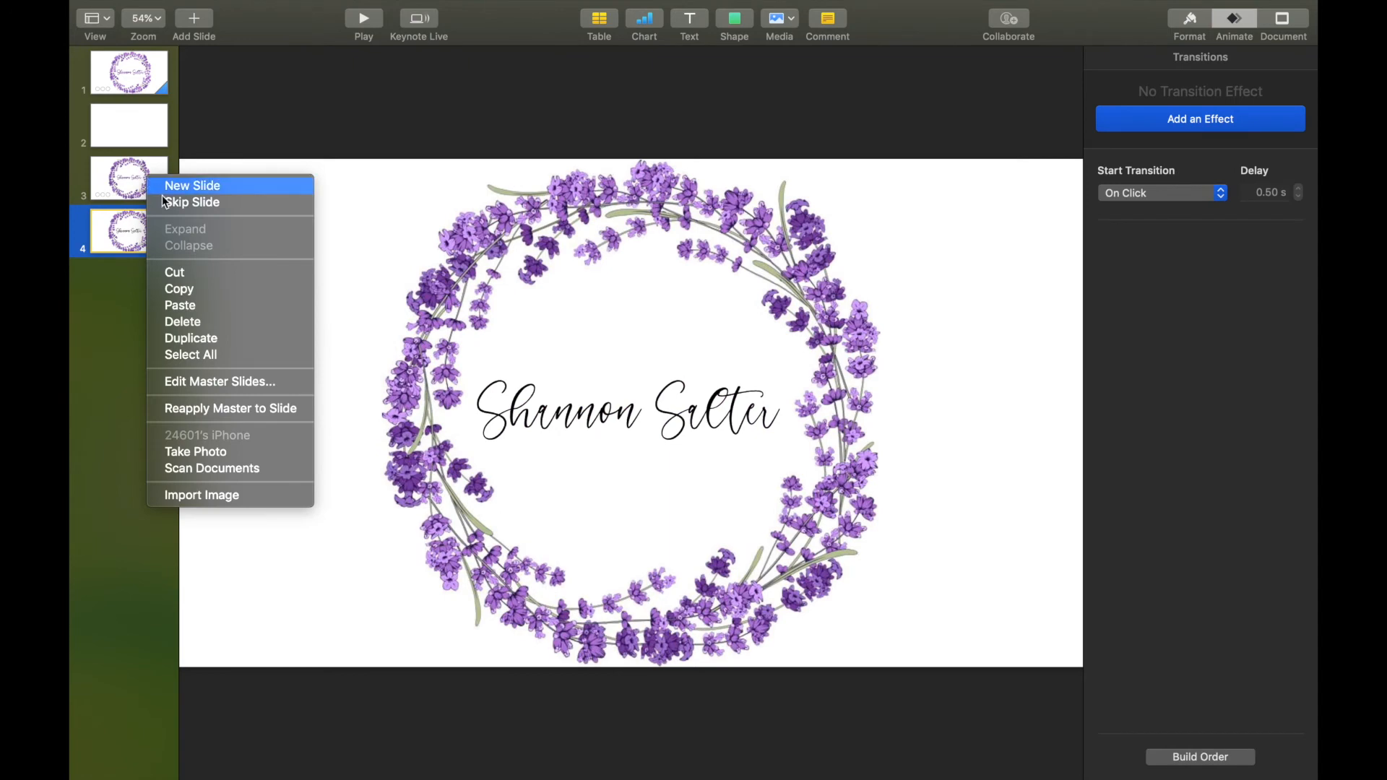
click(189, 322)
right_click(134, 124)
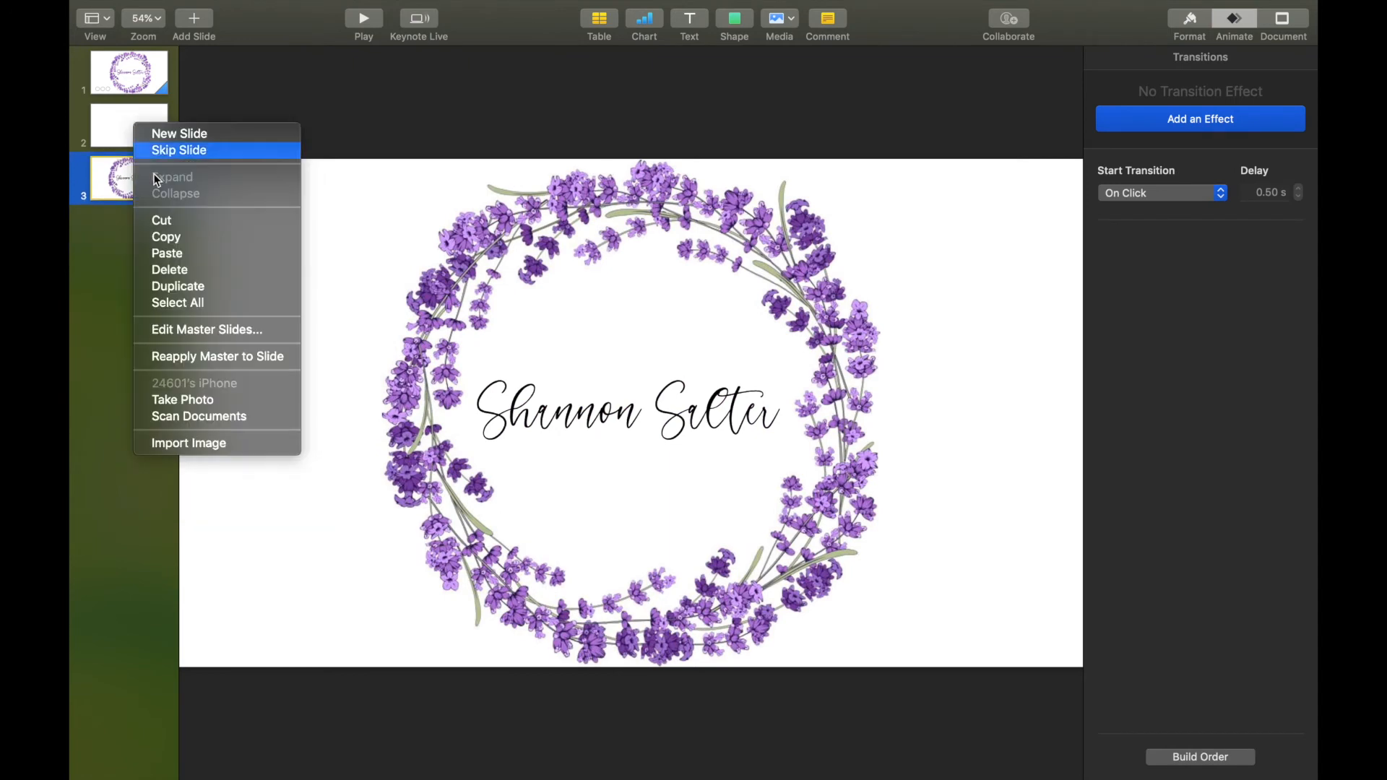
click(192, 270)
right_click(149, 69)
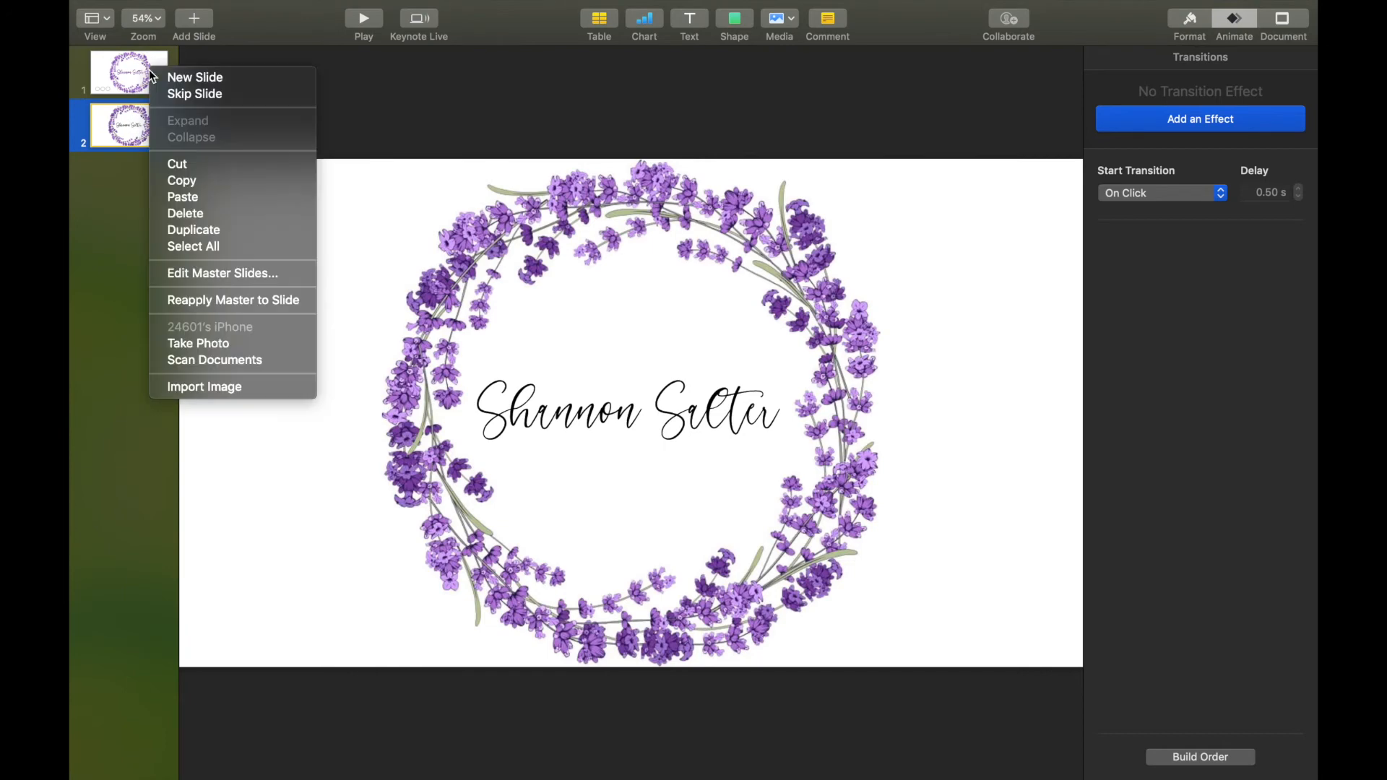
click(213, 220)
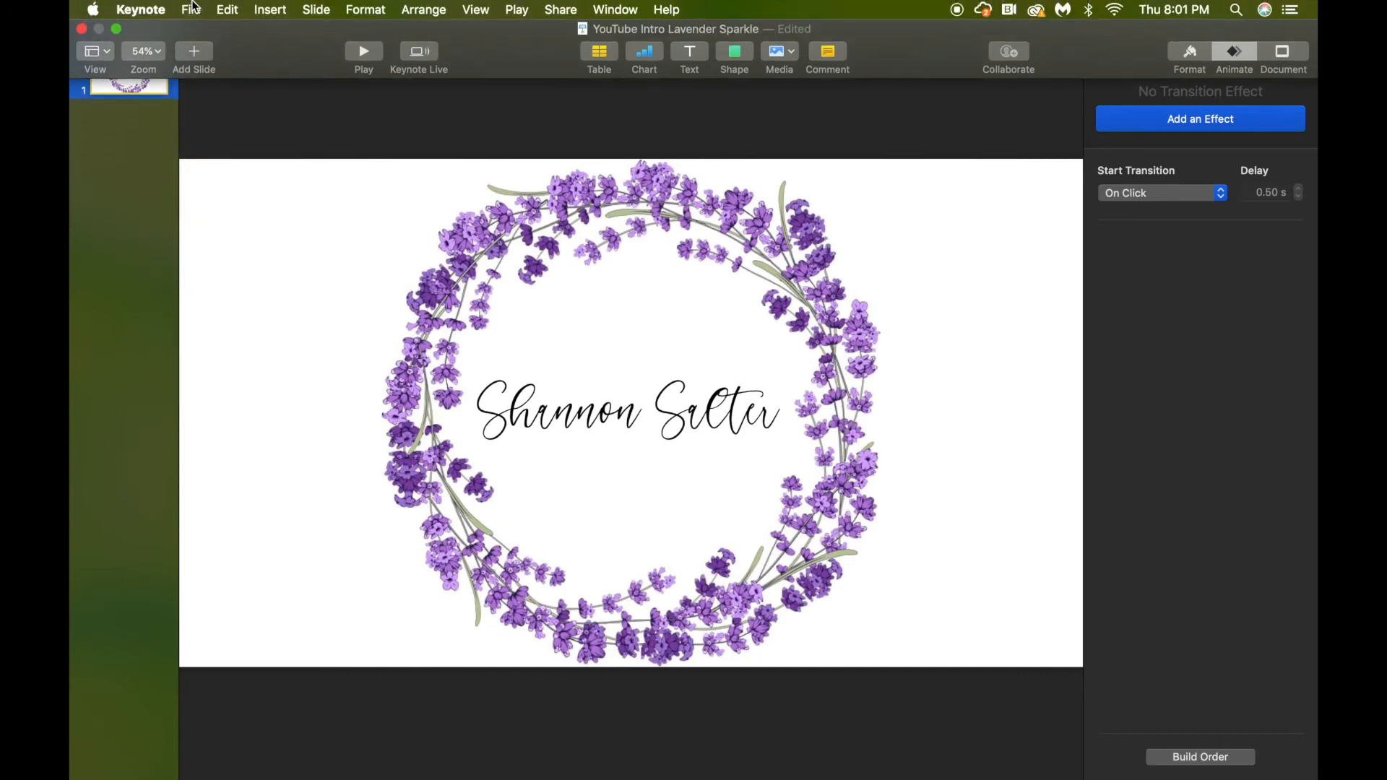
click(192, 8)
Set up a movie export of the presentation at 1080p resolution.
mouse_move(238, 191)
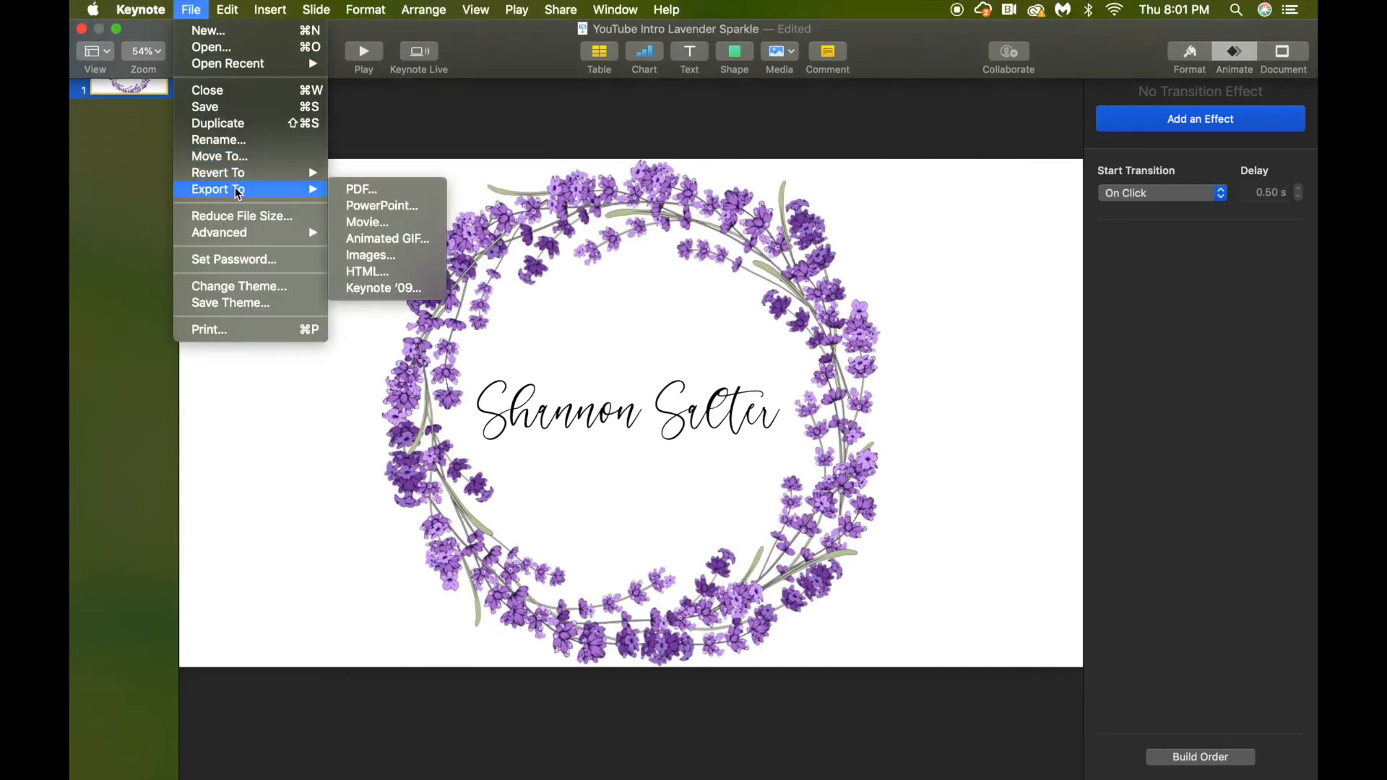
click(398, 230)
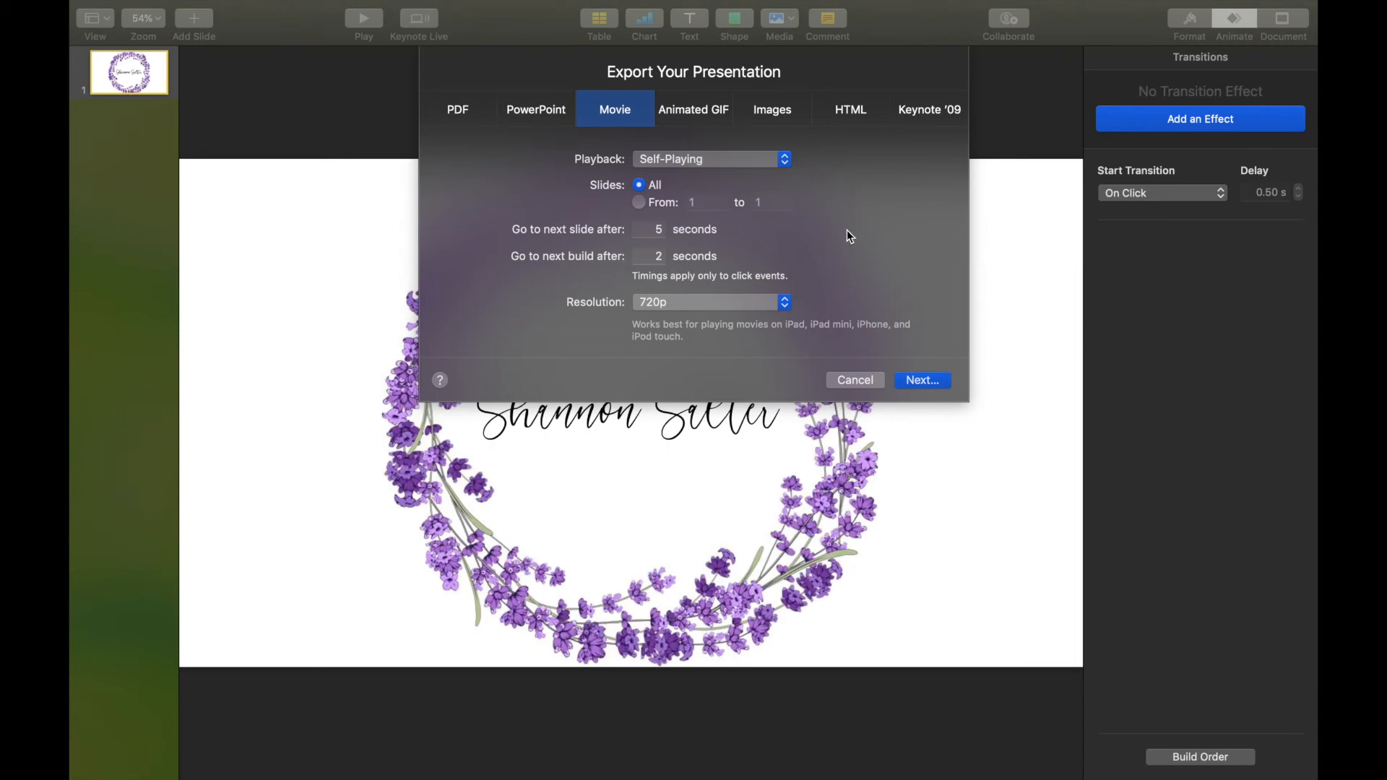
click(786, 304)
click(776, 327)
click(946, 383)
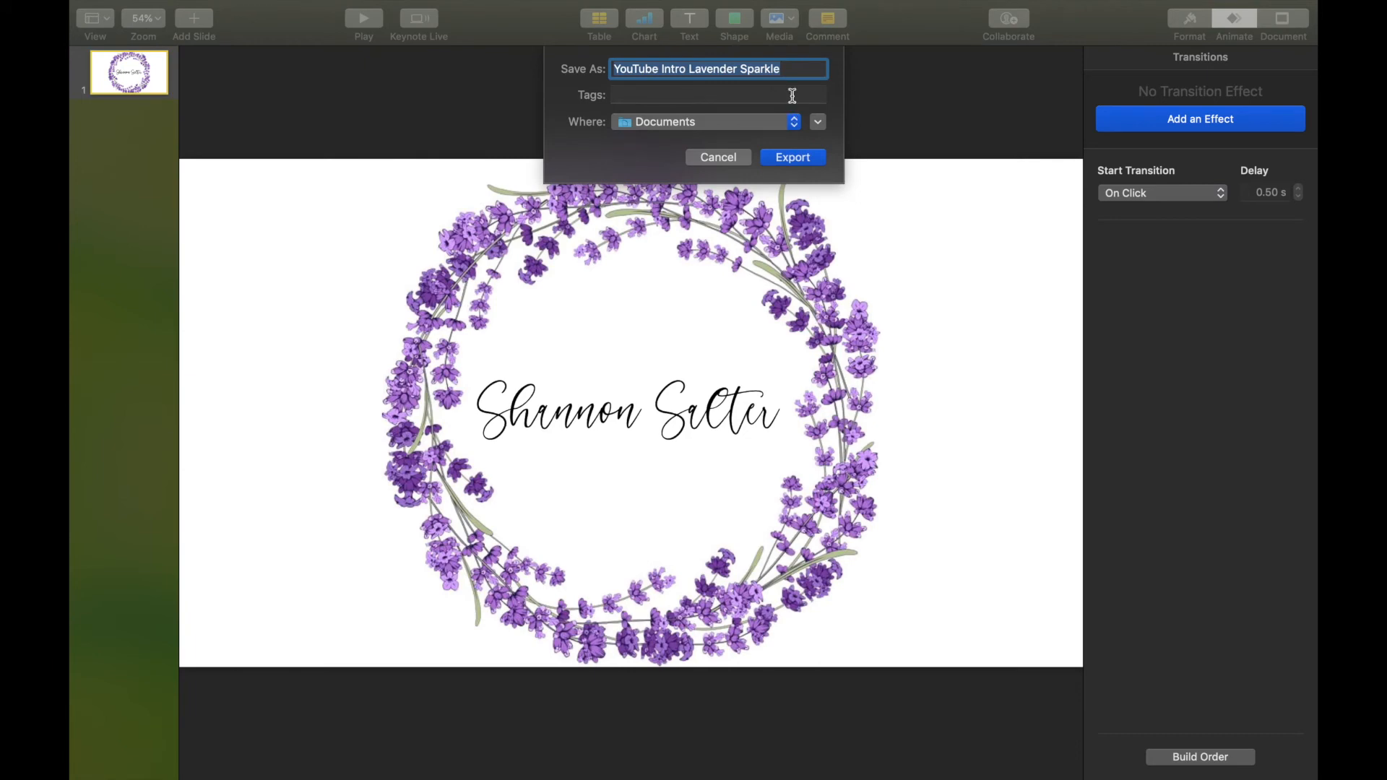
Save the movie as 'YouTube Intro Lavender Sparkle' in Documents, then exit full screen.
click(797, 67)
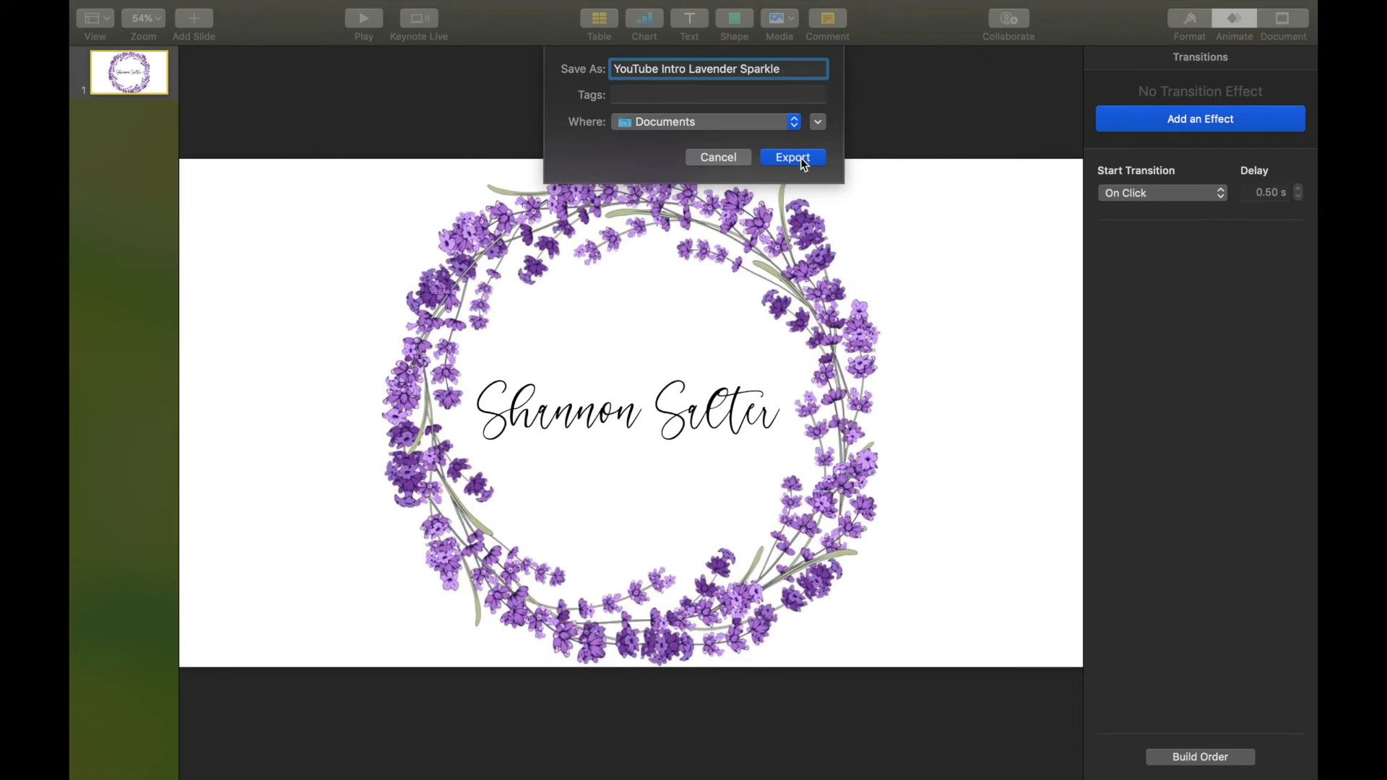
click(793, 123)
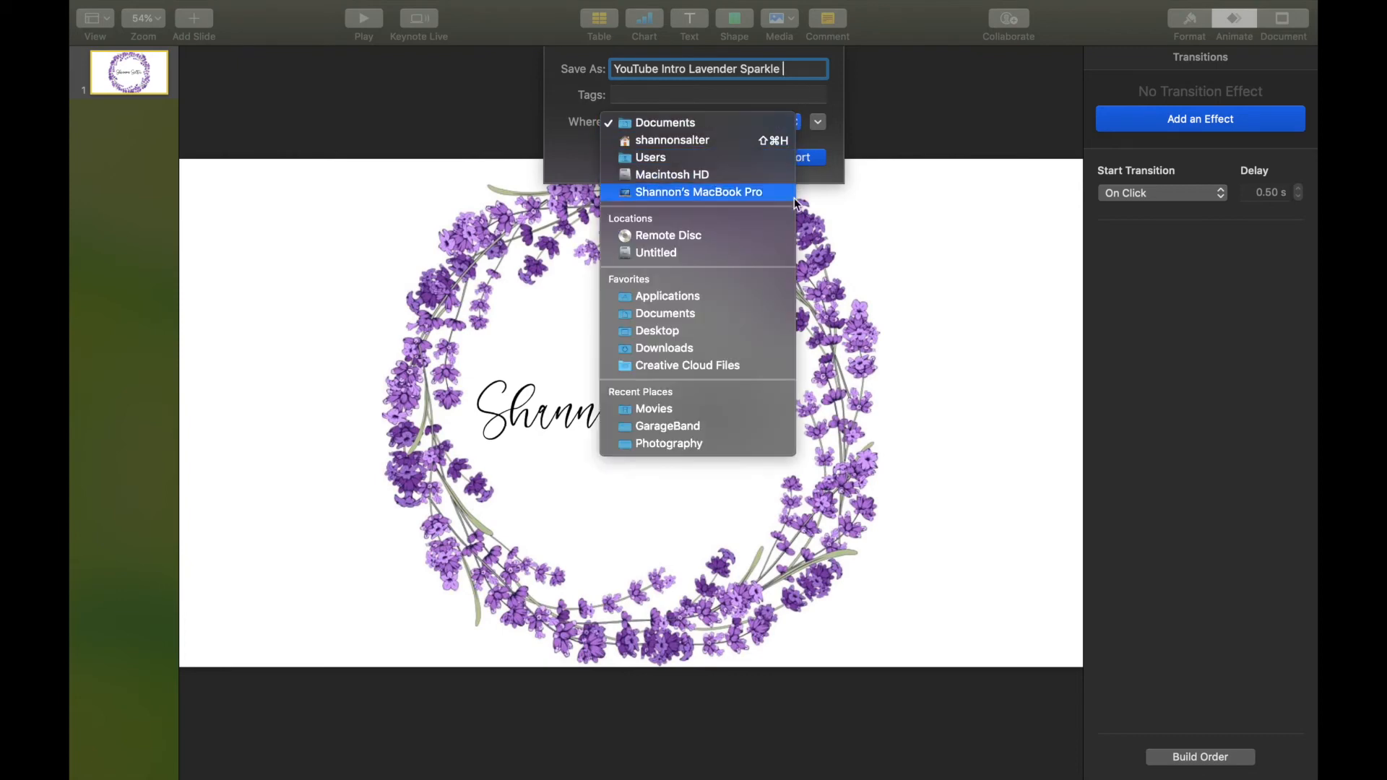
click(782, 127)
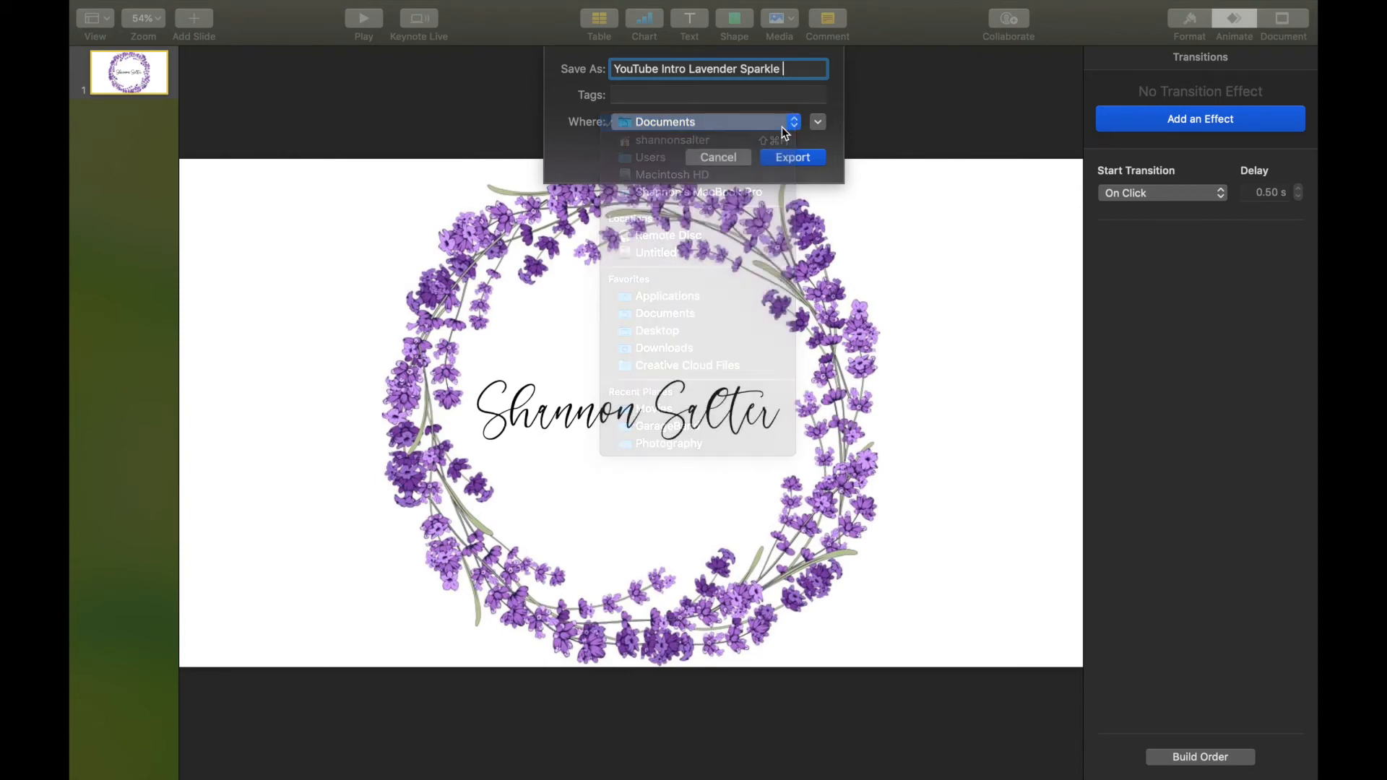
click(795, 160)
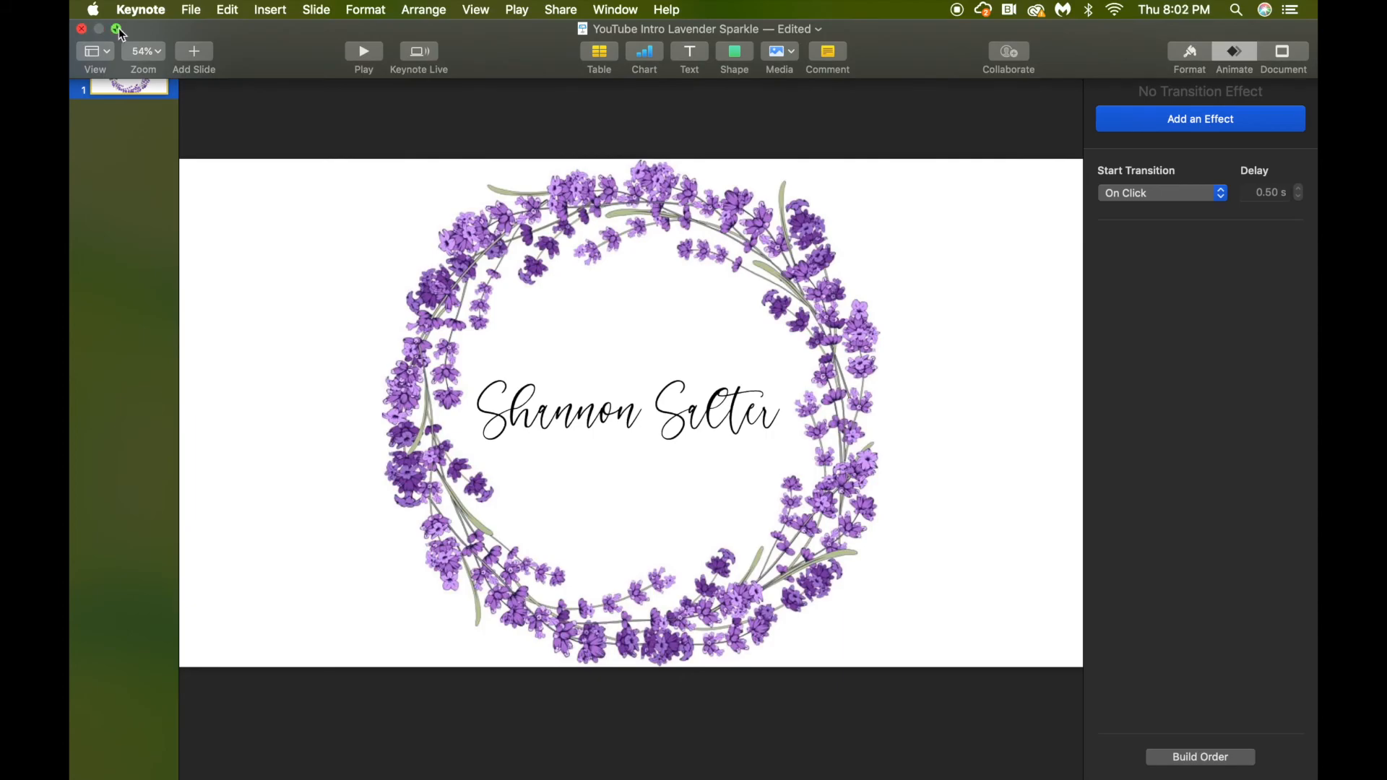
click(119, 29)
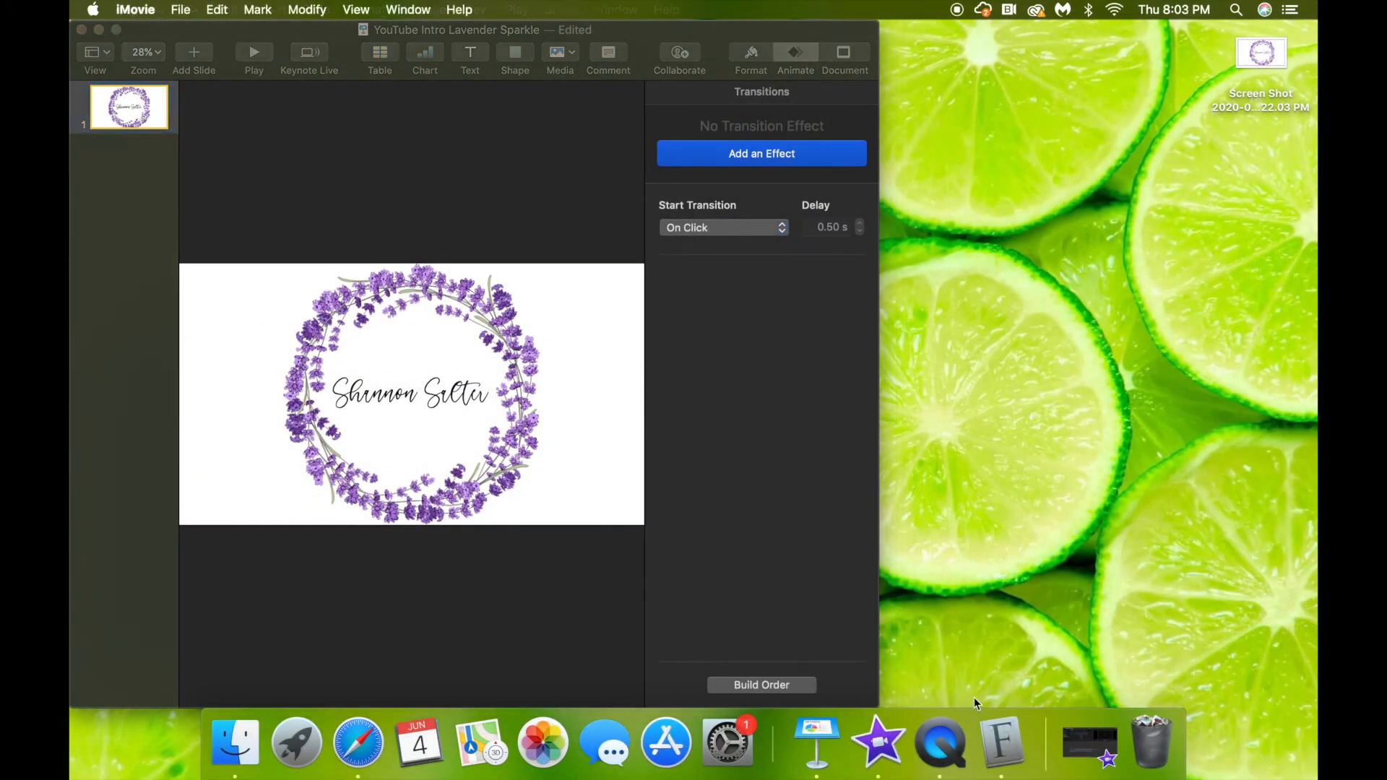
Import the 12.2-second lavender intro movie into iMovie's My Movie event.
click(1106, 740)
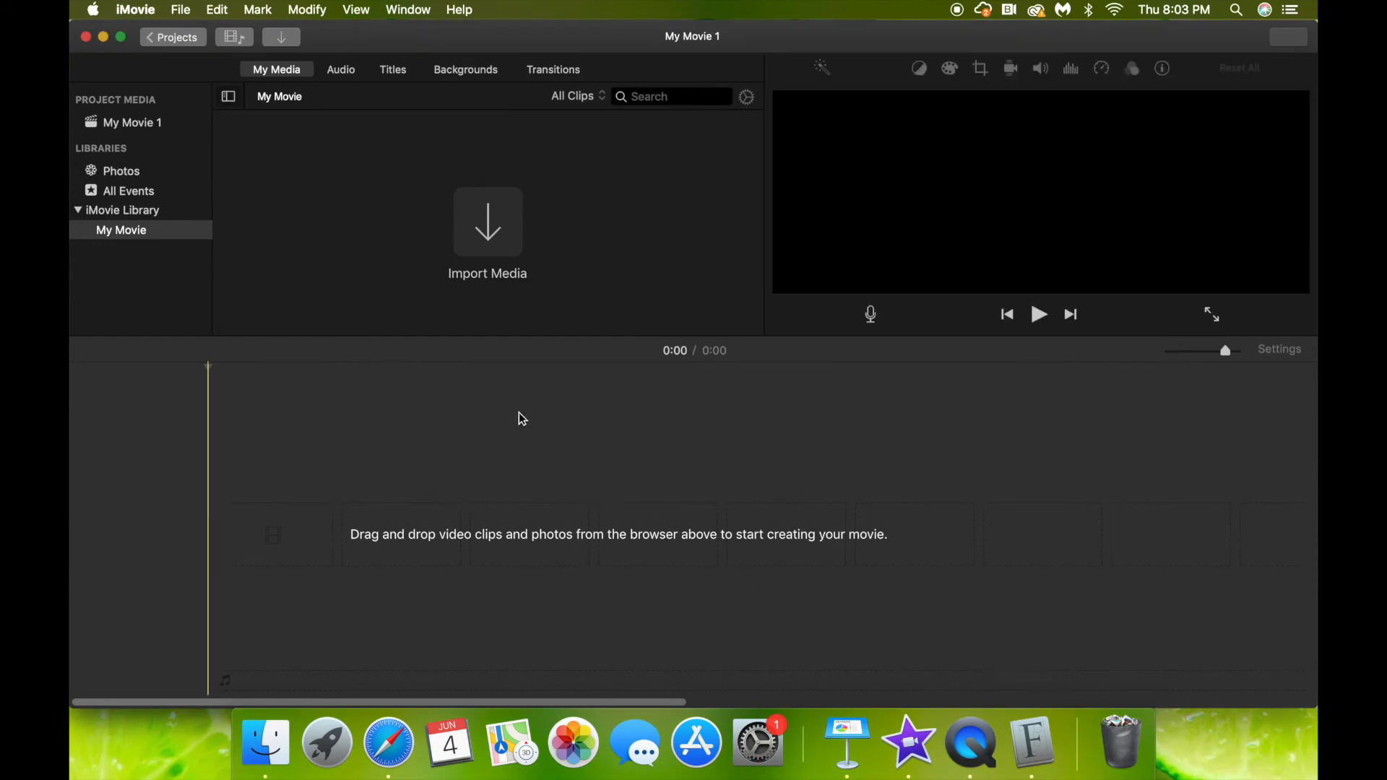
click(489, 222)
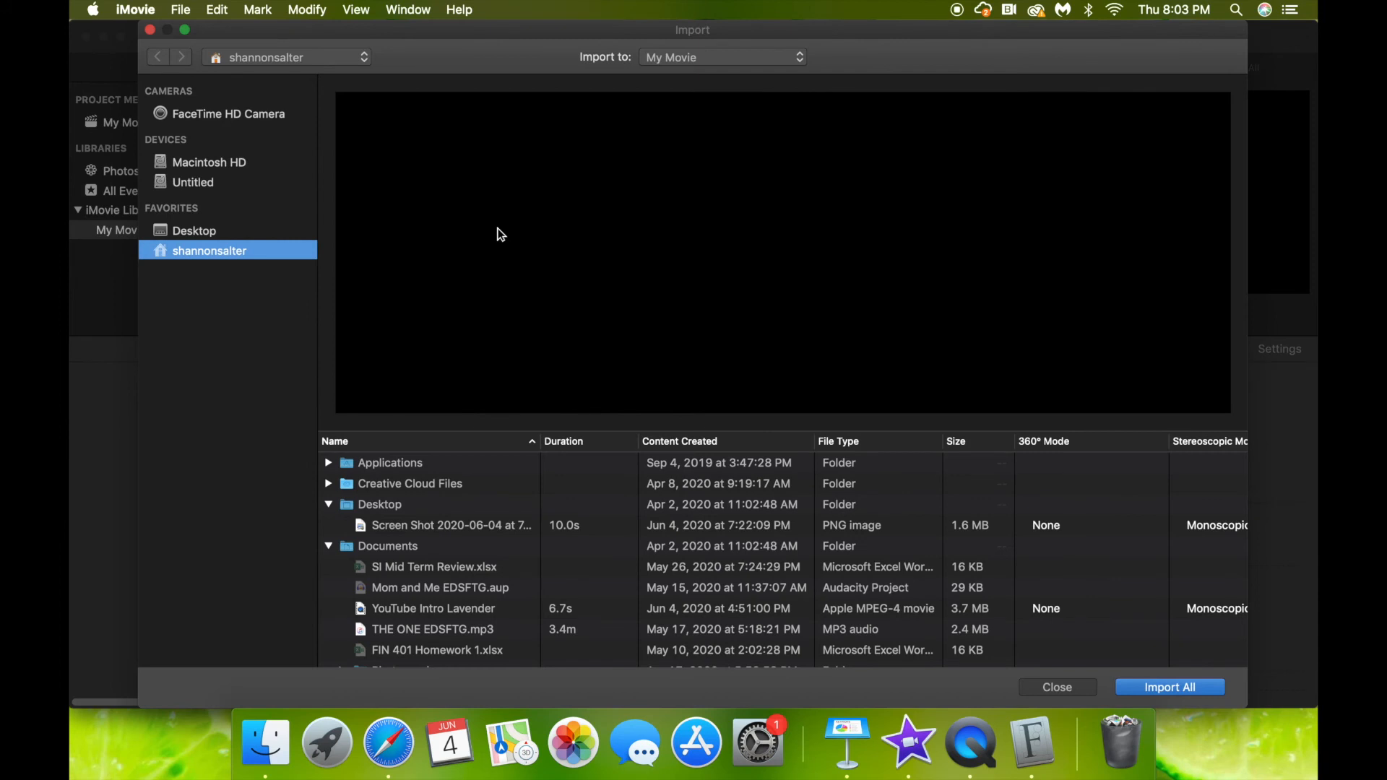
scroll(531, 559, down, 3)
scroll(531, 560, down, 10)
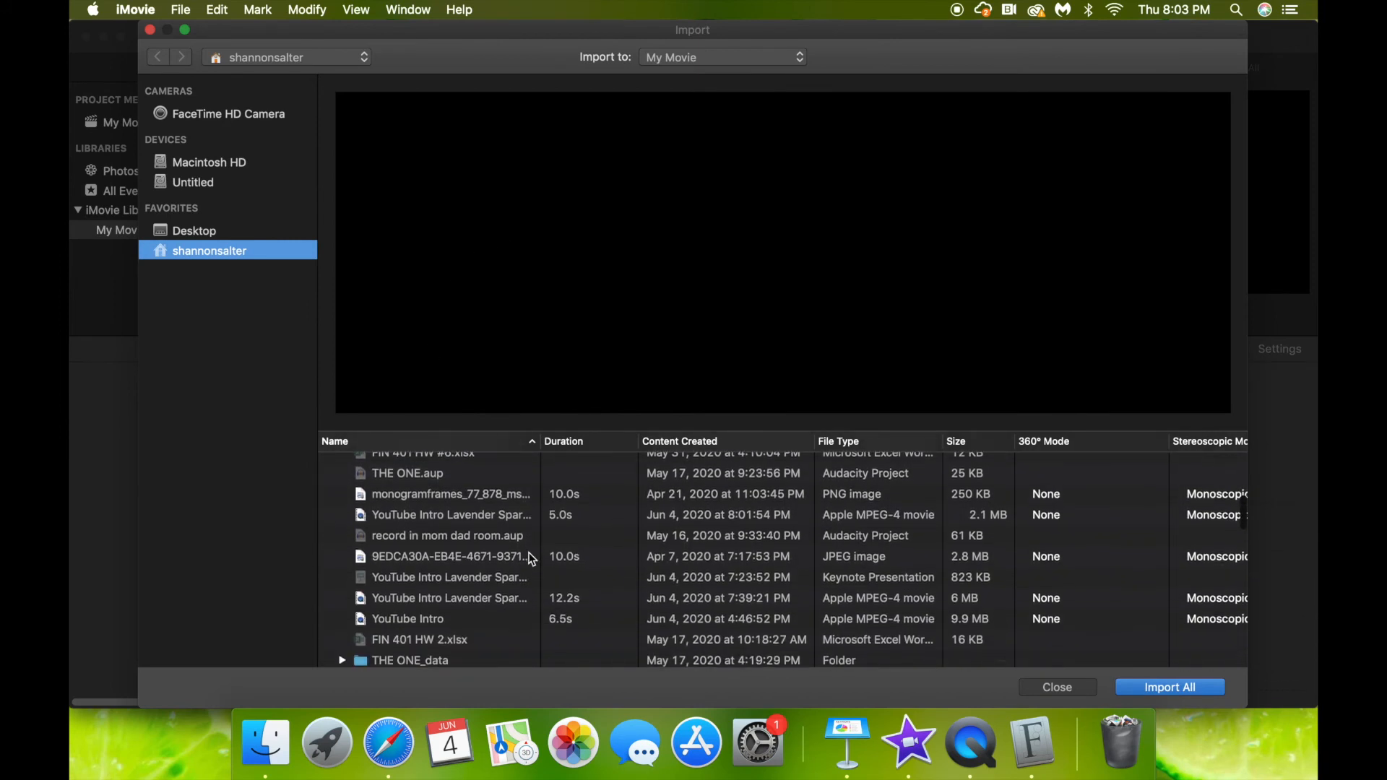
scroll(533, 559, down, 1)
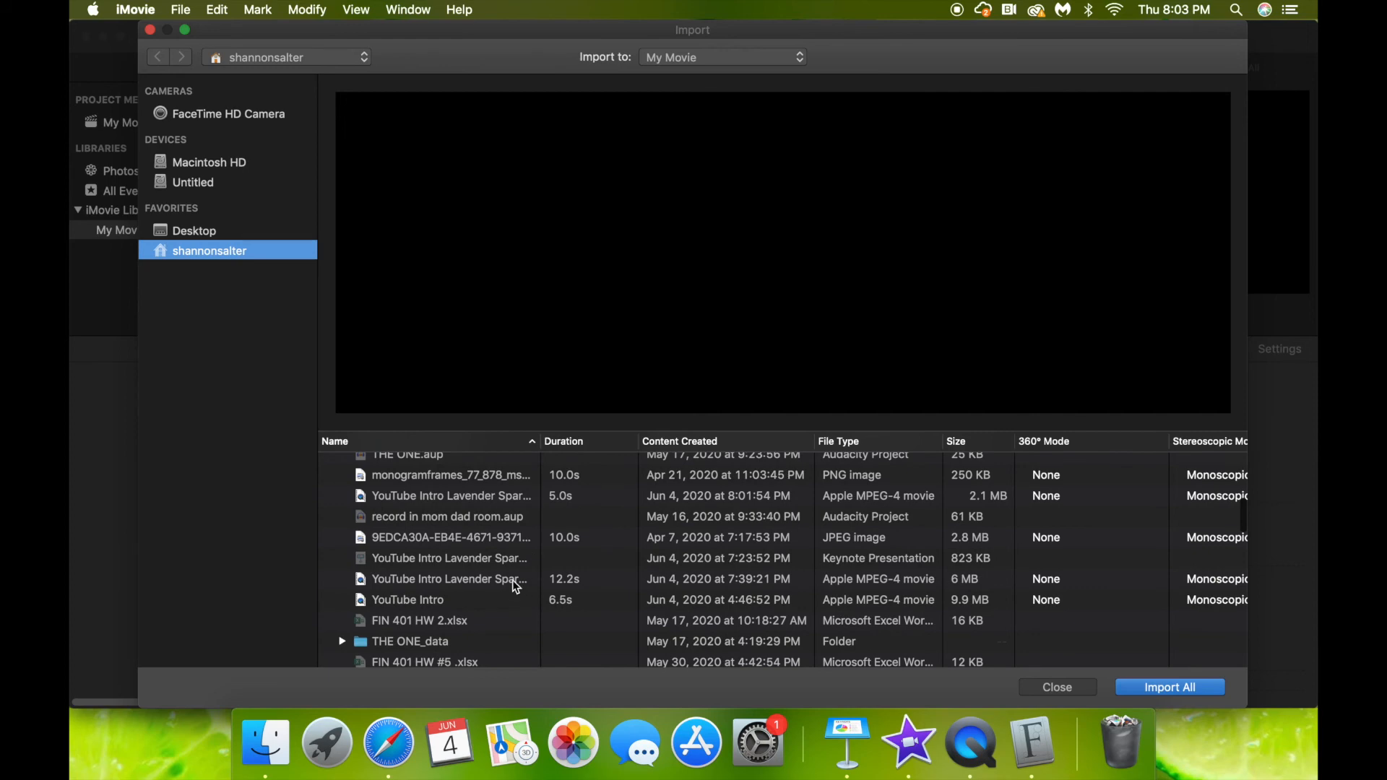
click(516, 580)
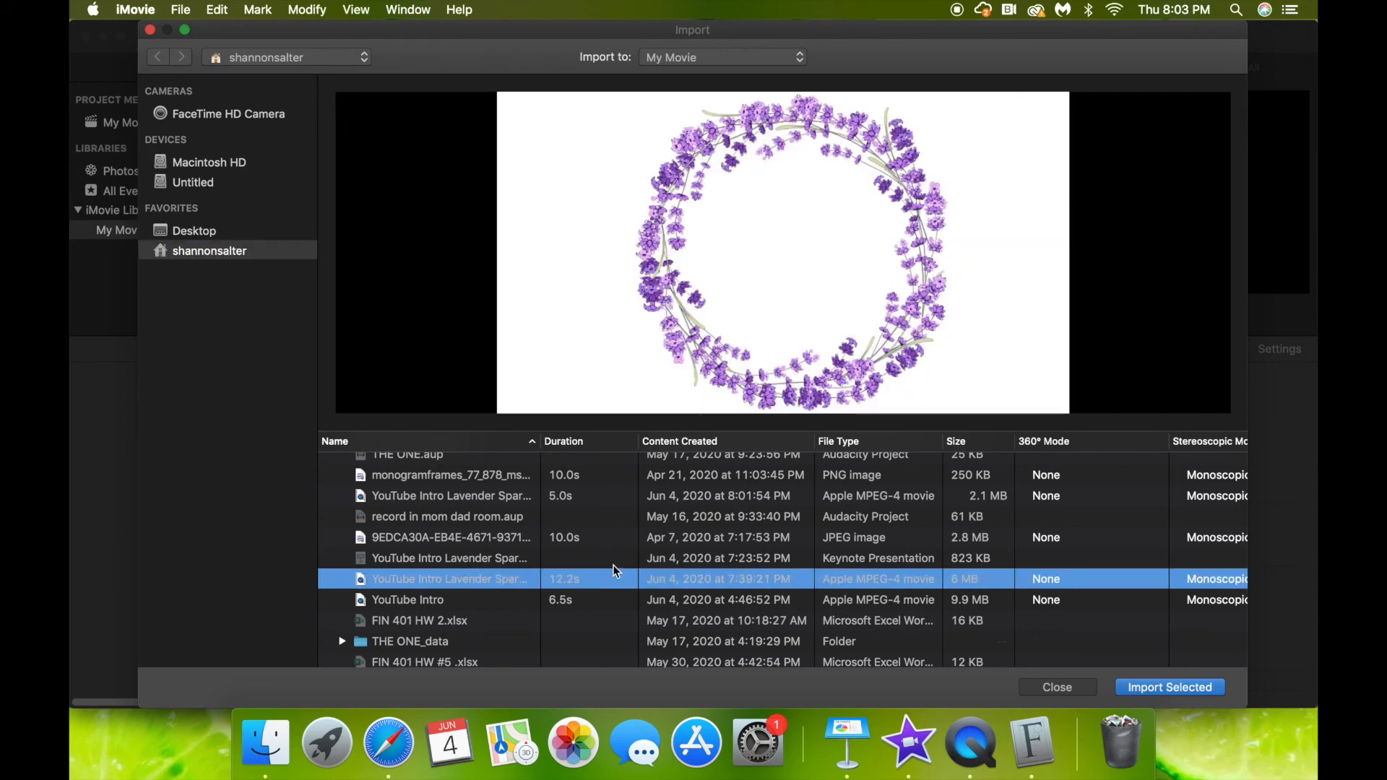
click(1174, 687)
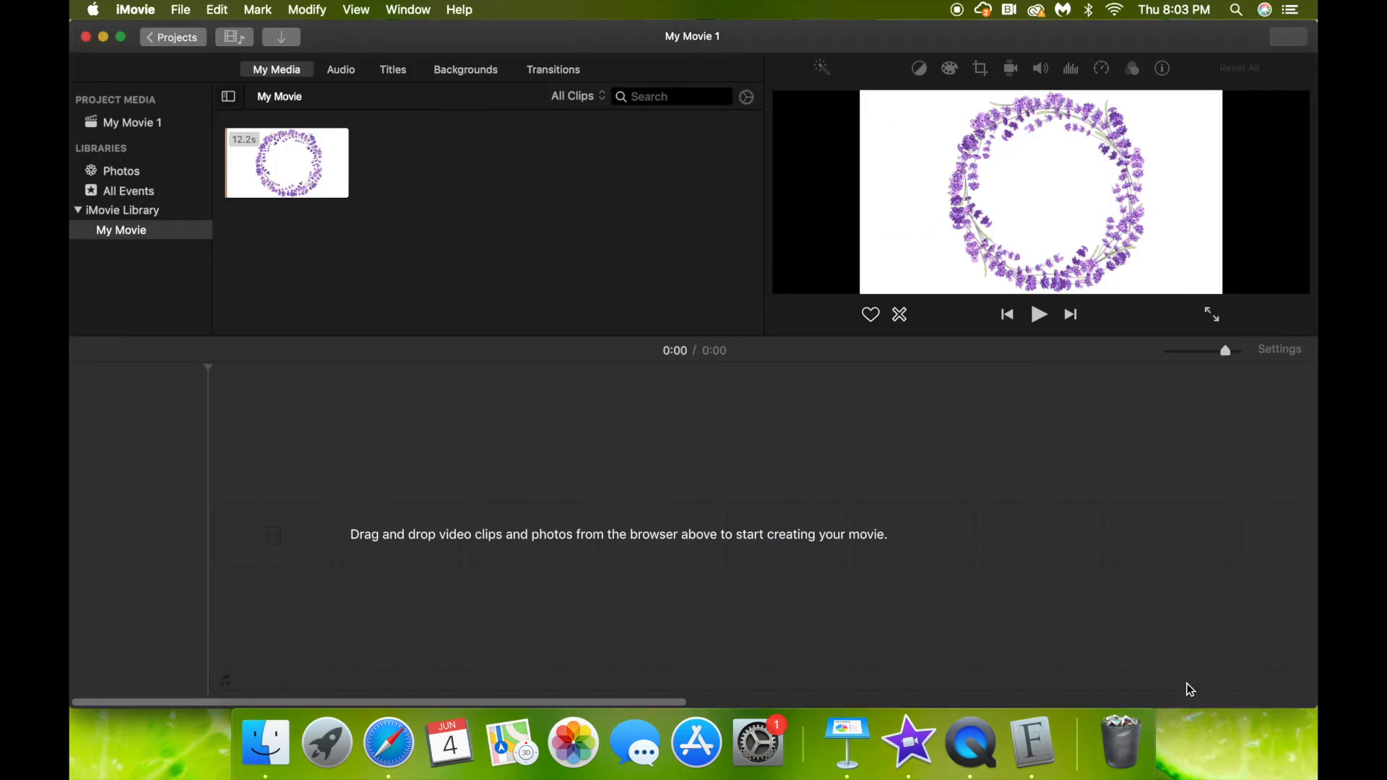
Place the lavender clip in the timeline, trim its start to about 3 seconds, and play it.
drag(322, 181, 365, 526)
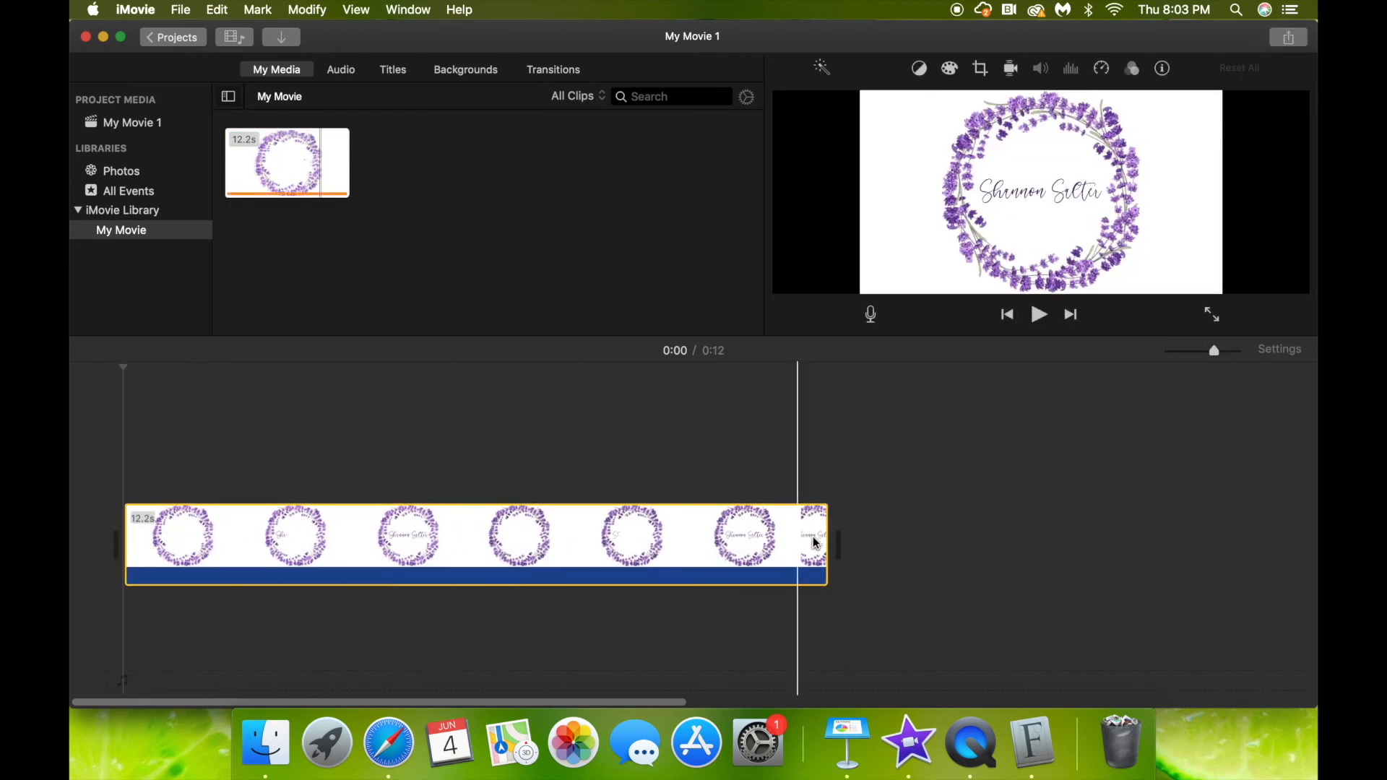
drag(127, 523, 619, 520)
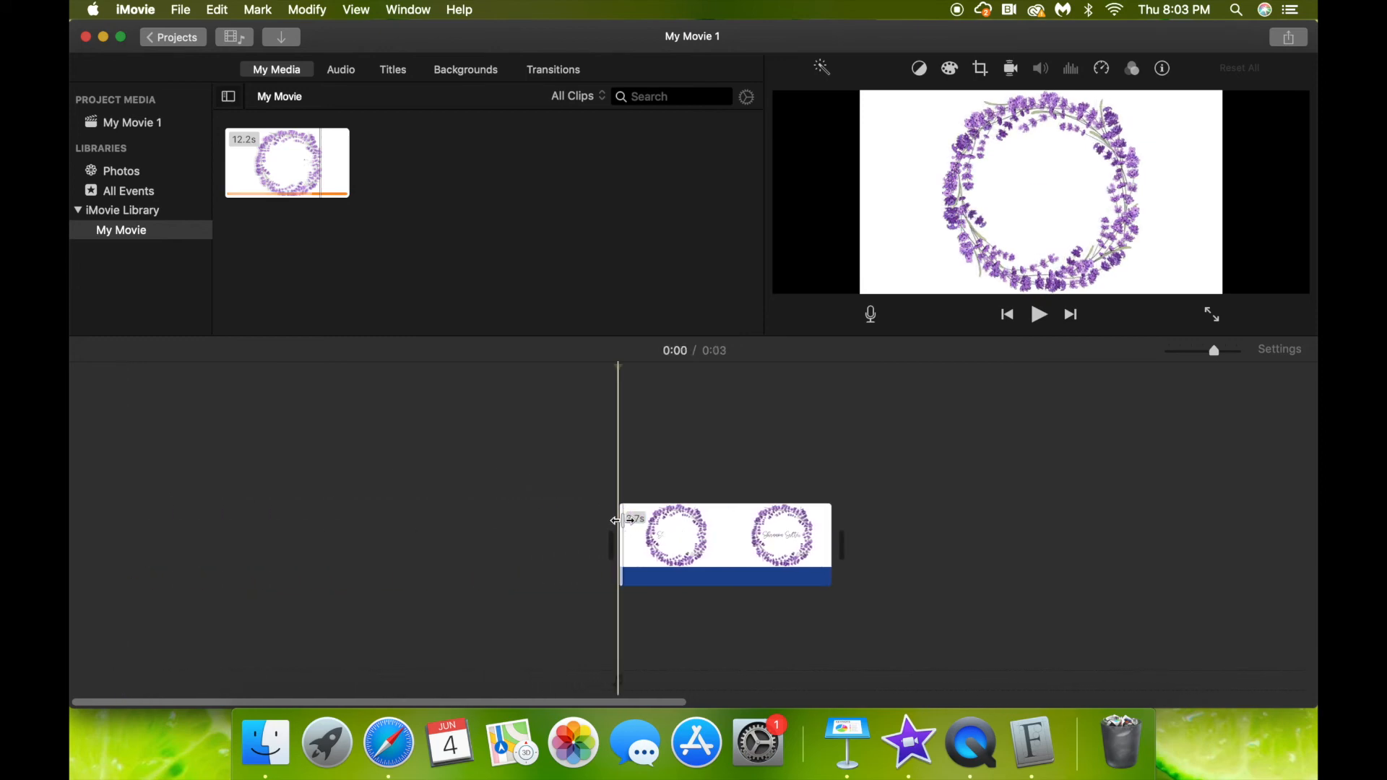
key(space)
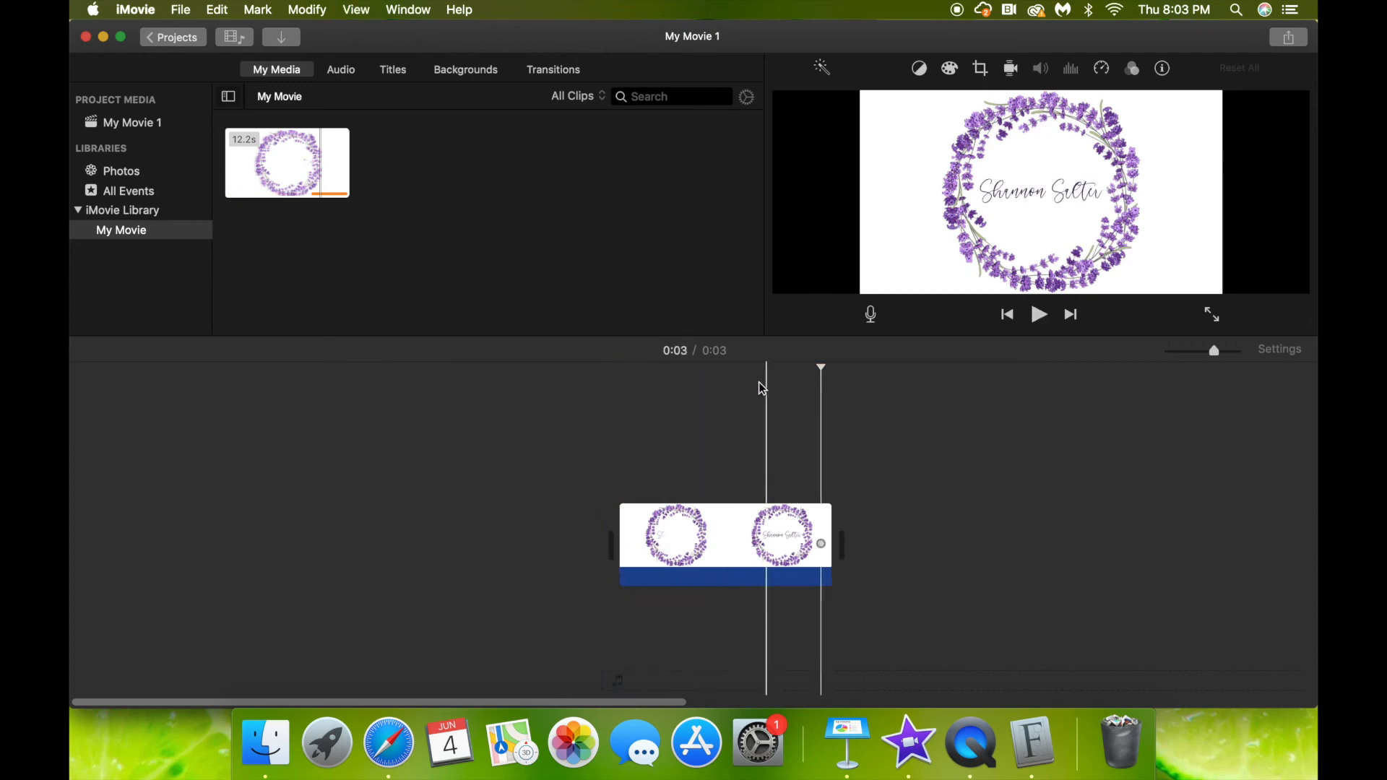
click(352, 72)
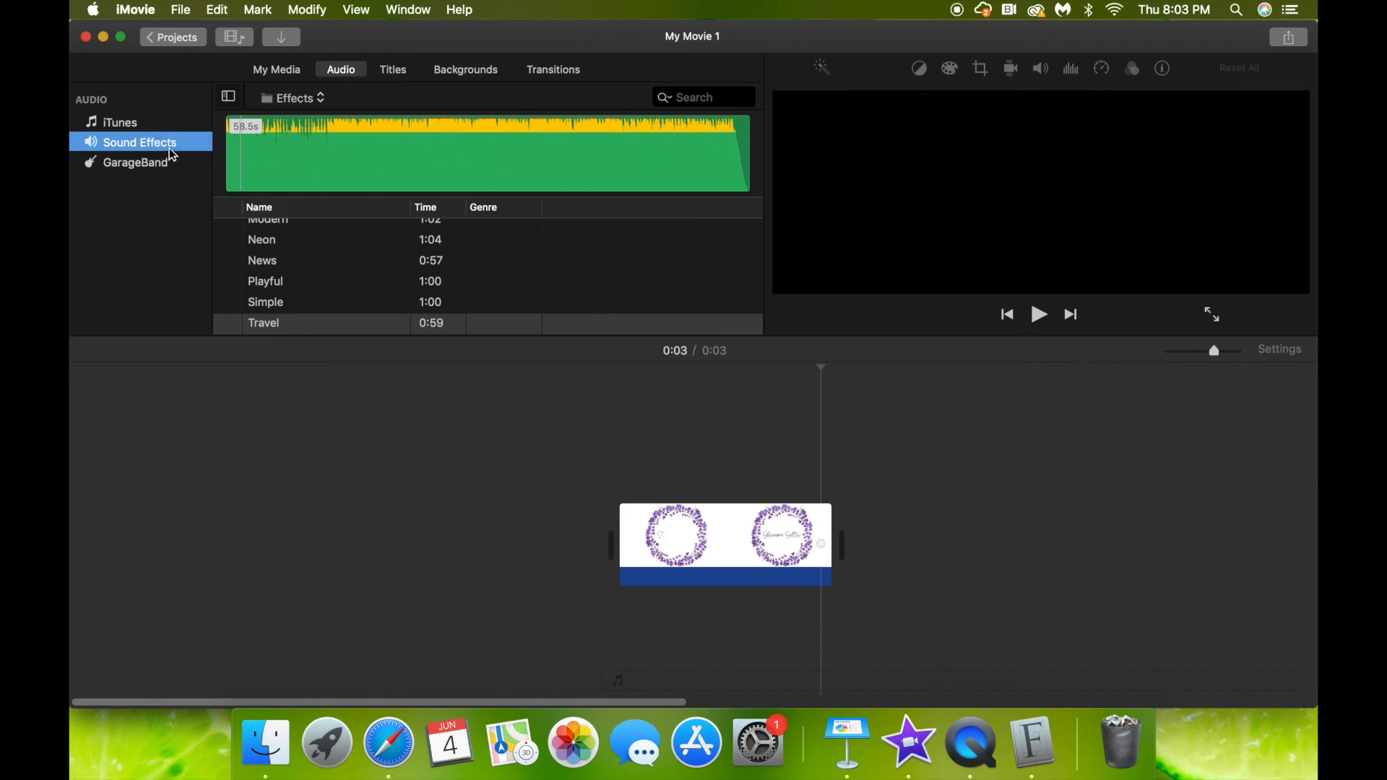
Preview the Playful and Simple sounds, then place the Travel sound effect beneath the video clip.
scroll(310, 285, up, 5)
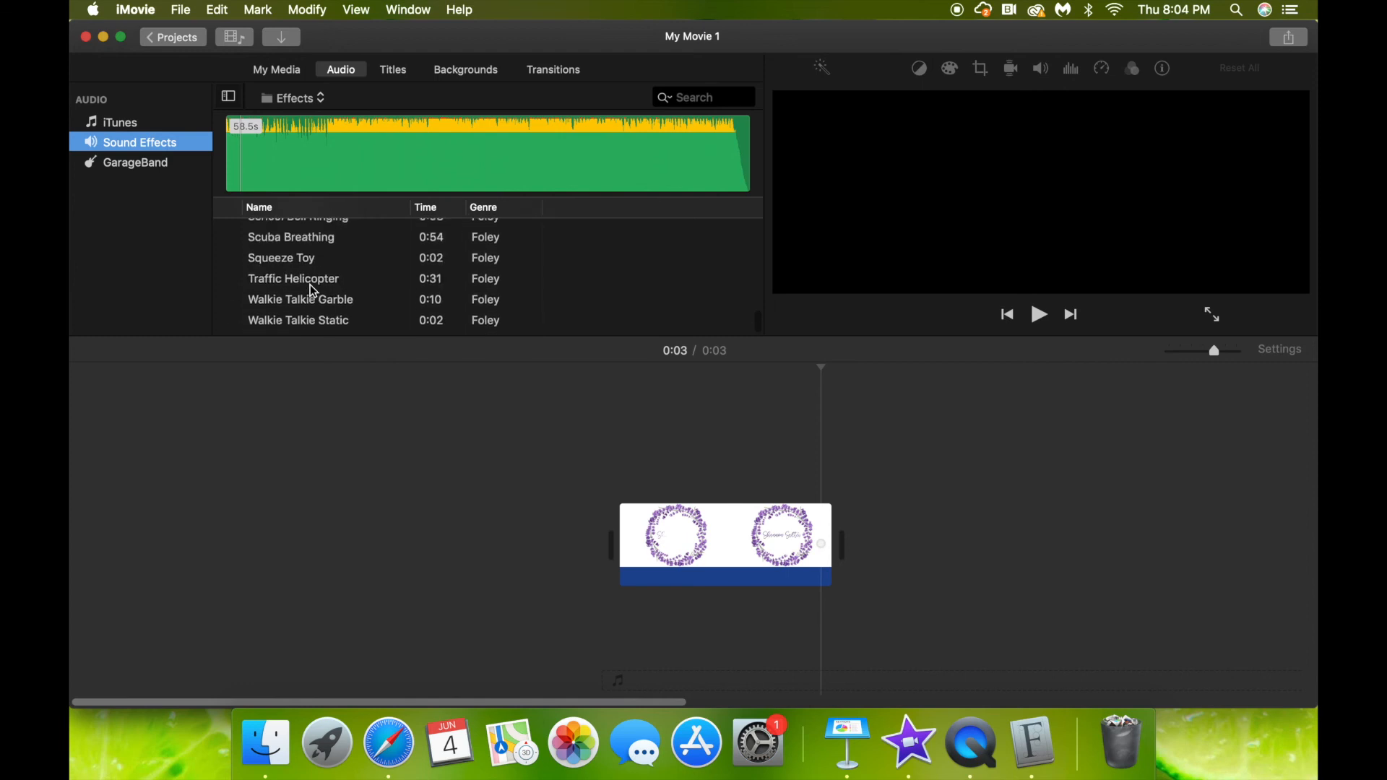
scroll(310, 285, up, 5)
click(229, 283)
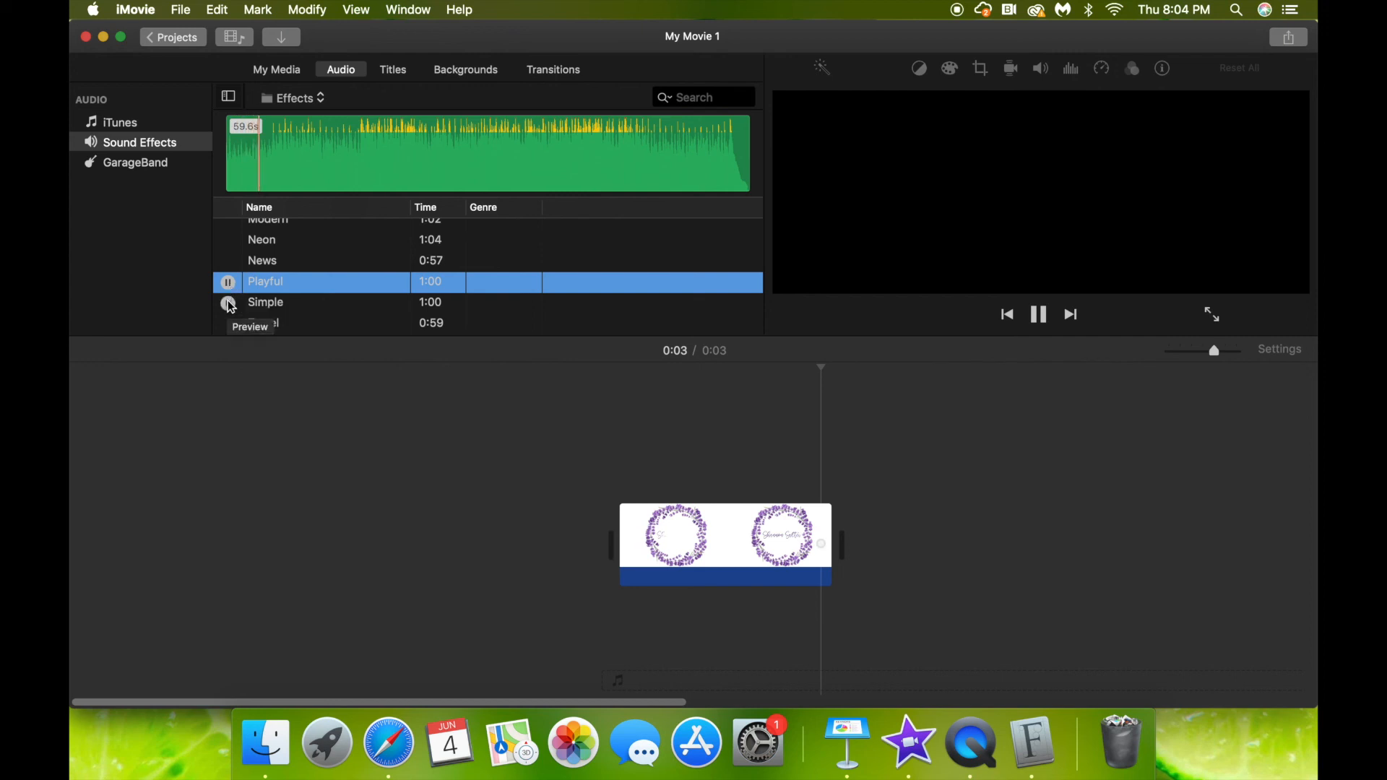
click(228, 303)
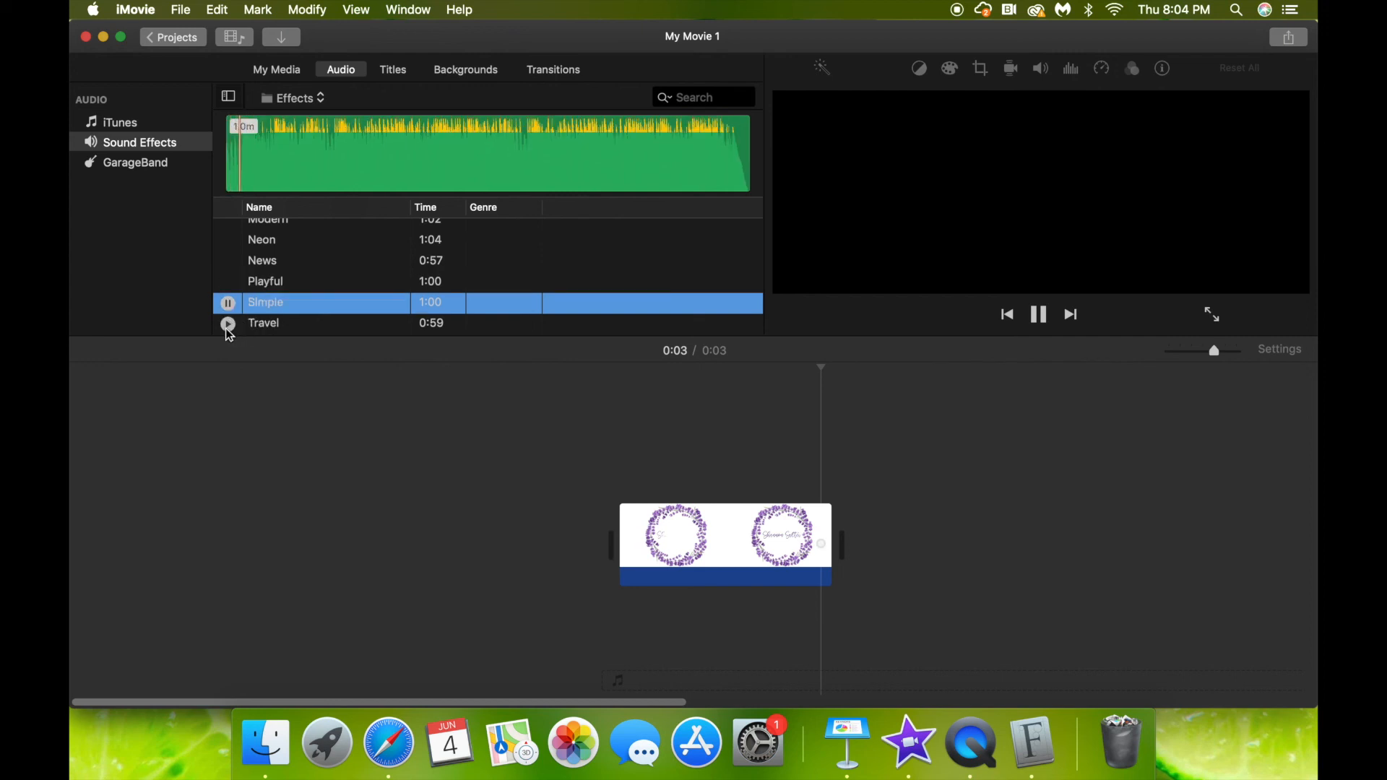
click(228, 330)
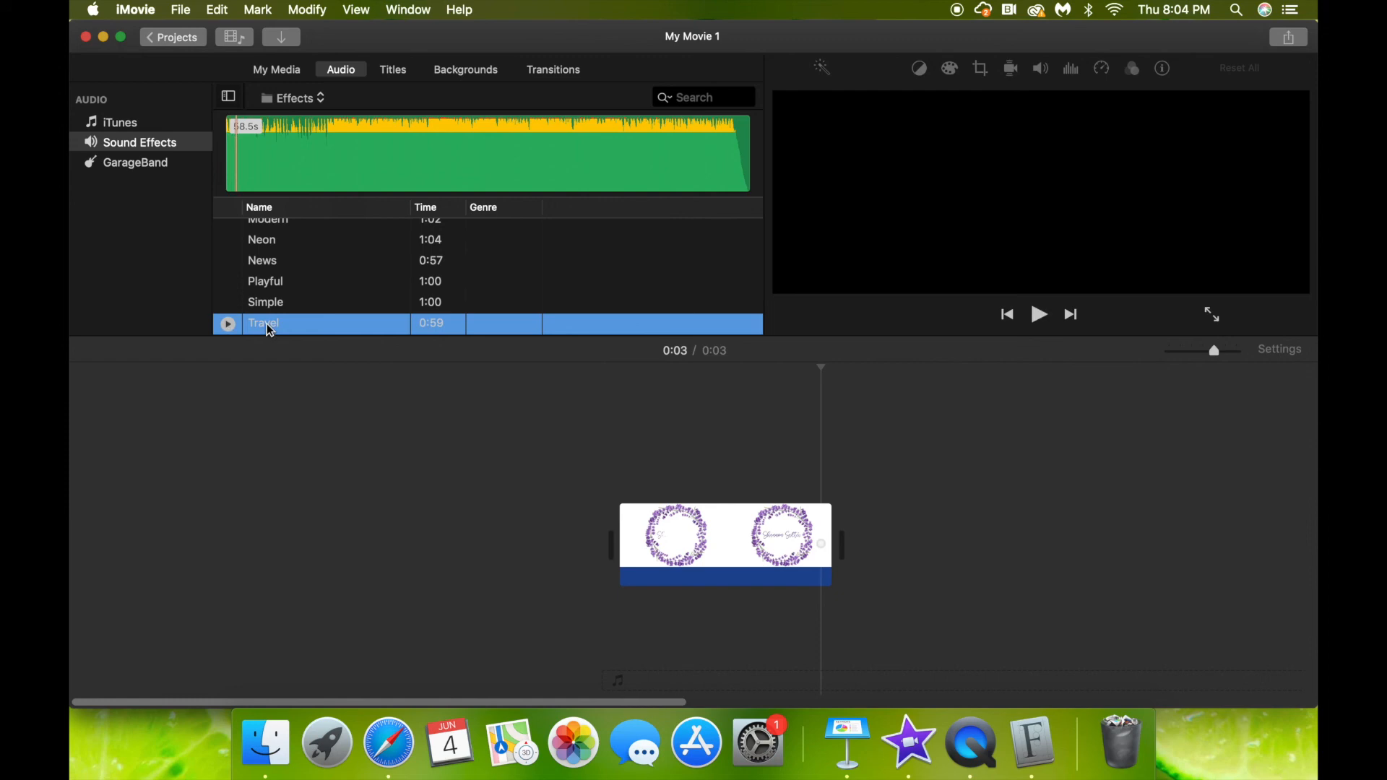
drag(310, 342, 621, 635)
Trim the Travel audio to 3.7 s so it ends with the video clip.
scroll(1036, 438, right, 15)
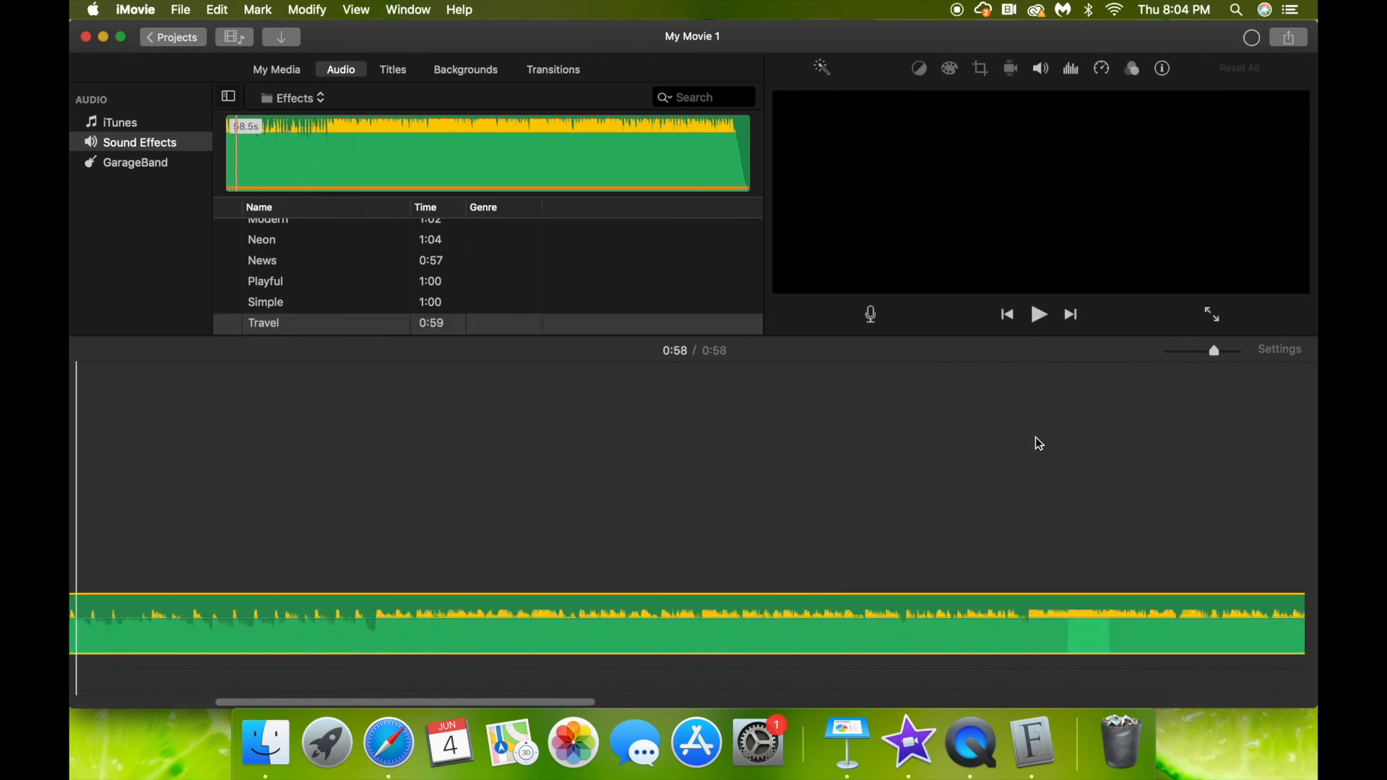
scroll(1035, 437, right, 10)
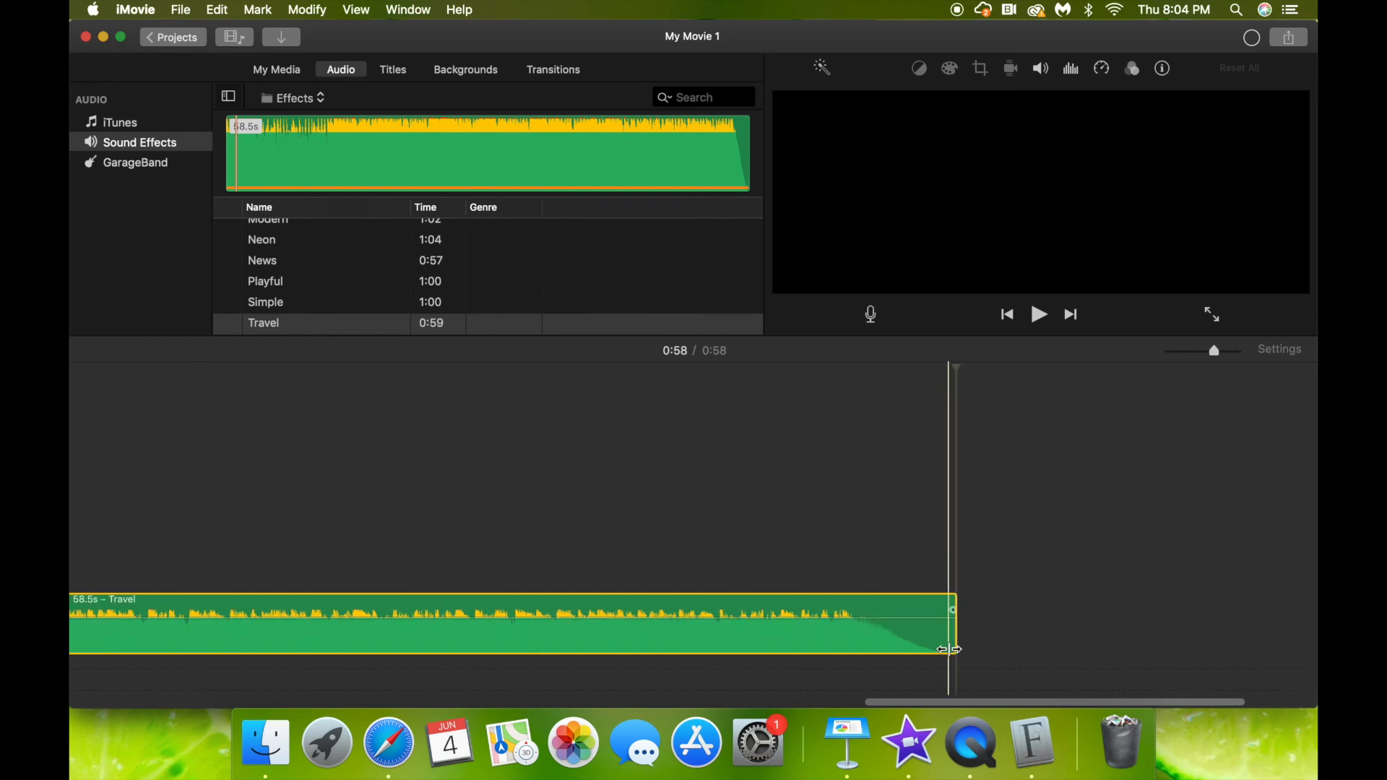
drag(955, 642, 304, 629)
drag(388, 608, 234, 610)
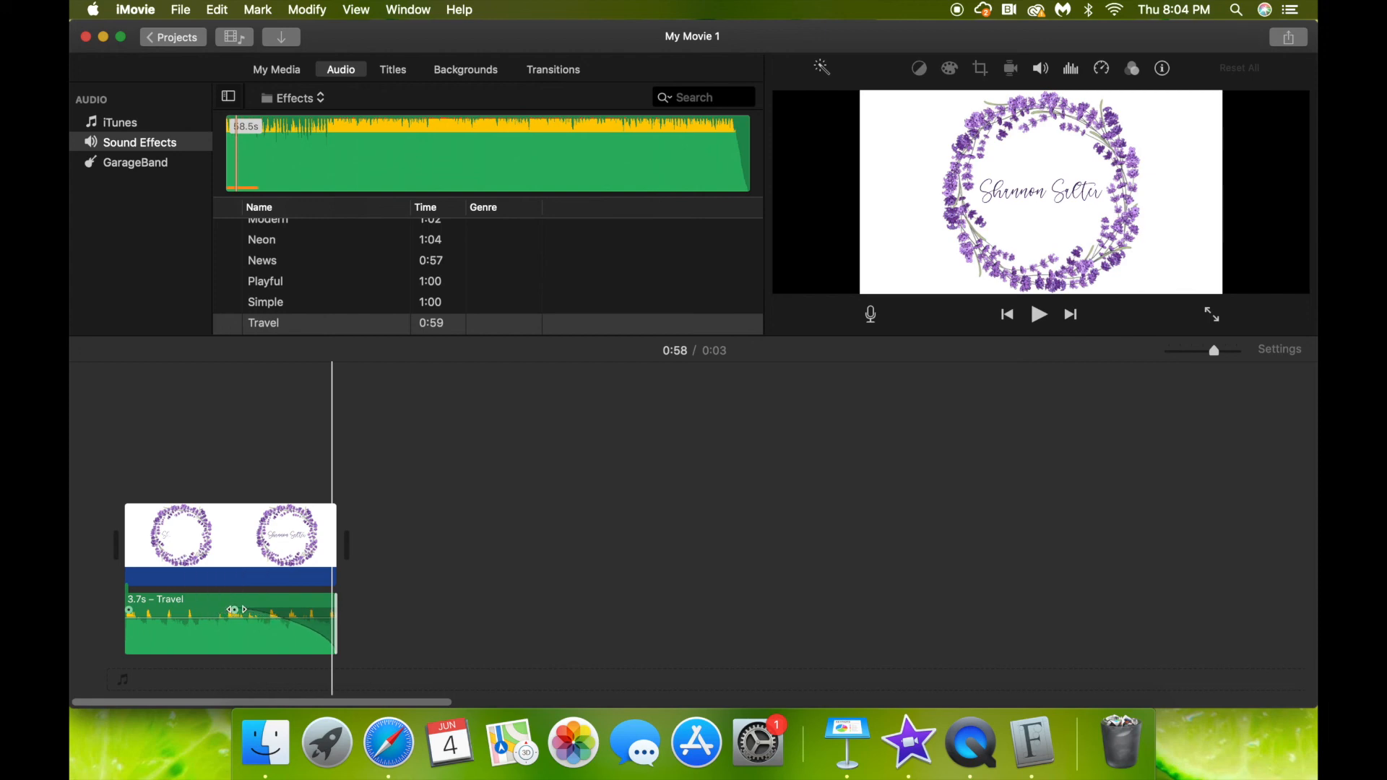
Play the 3-second lavender intro with its Travel sound in full screen.
click(1216, 318)
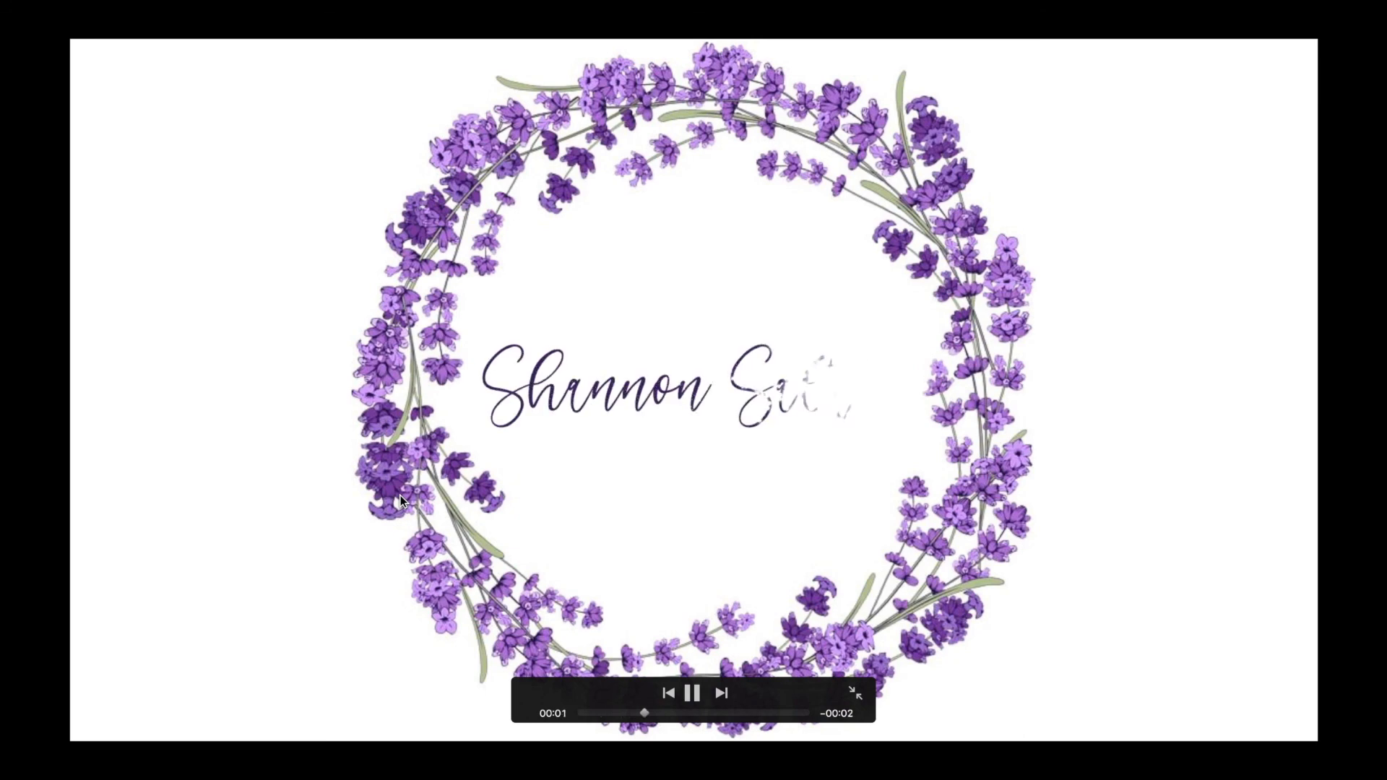